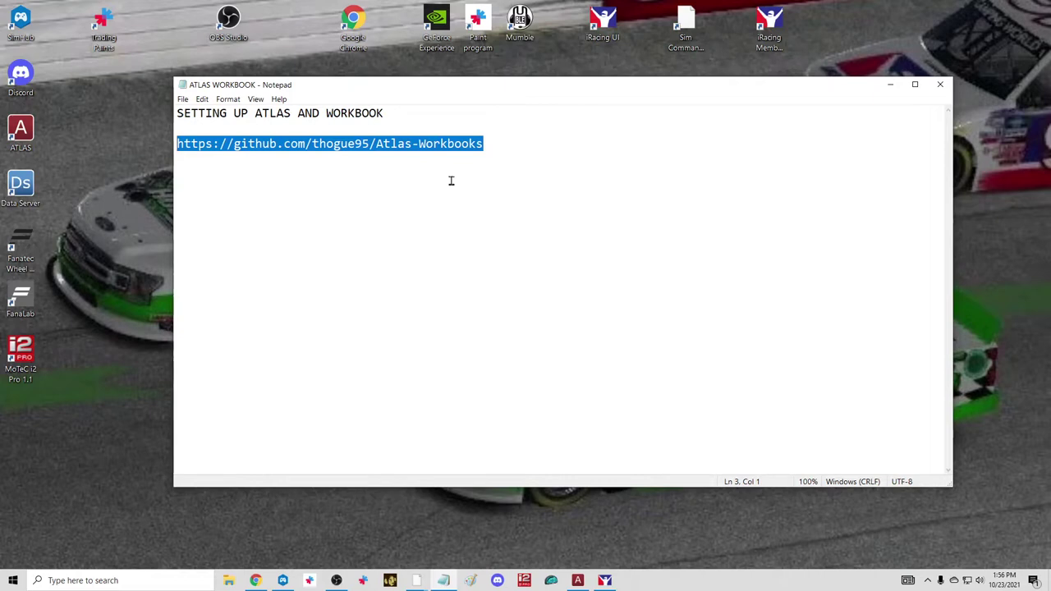
Switch to Chrome and open the copied Atlas-Workbooks GitHub repository link in a new tab
click(890, 84)
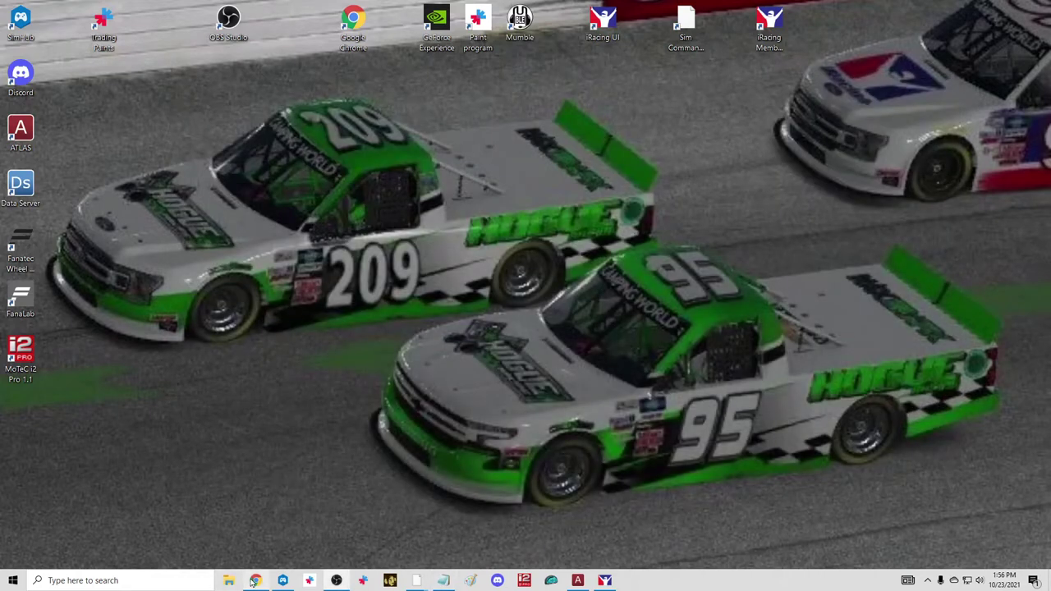
click(255, 581)
scroll(520, 250, up, 3)
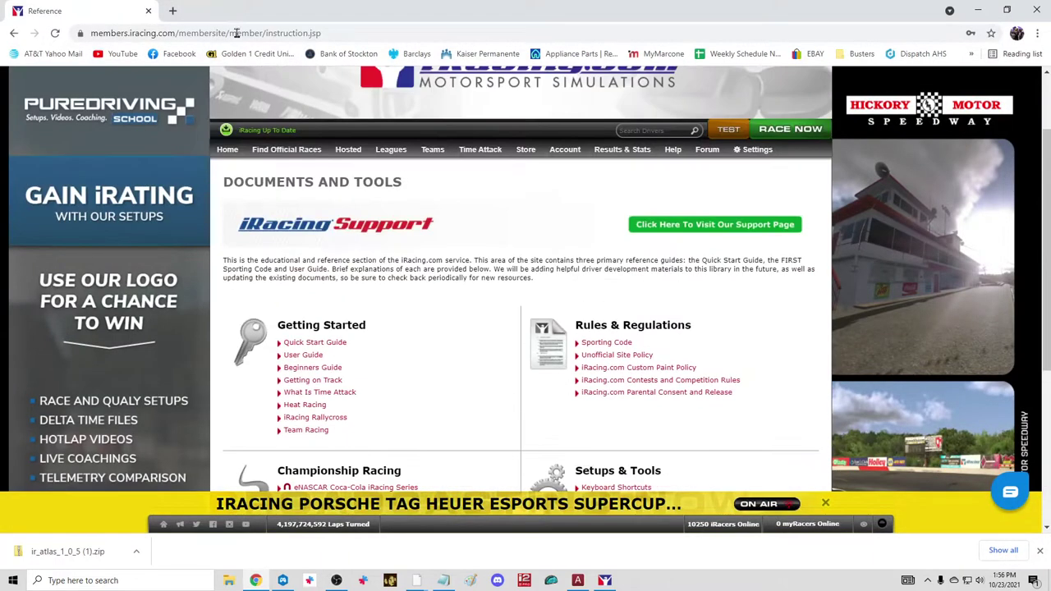
click(172, 10)
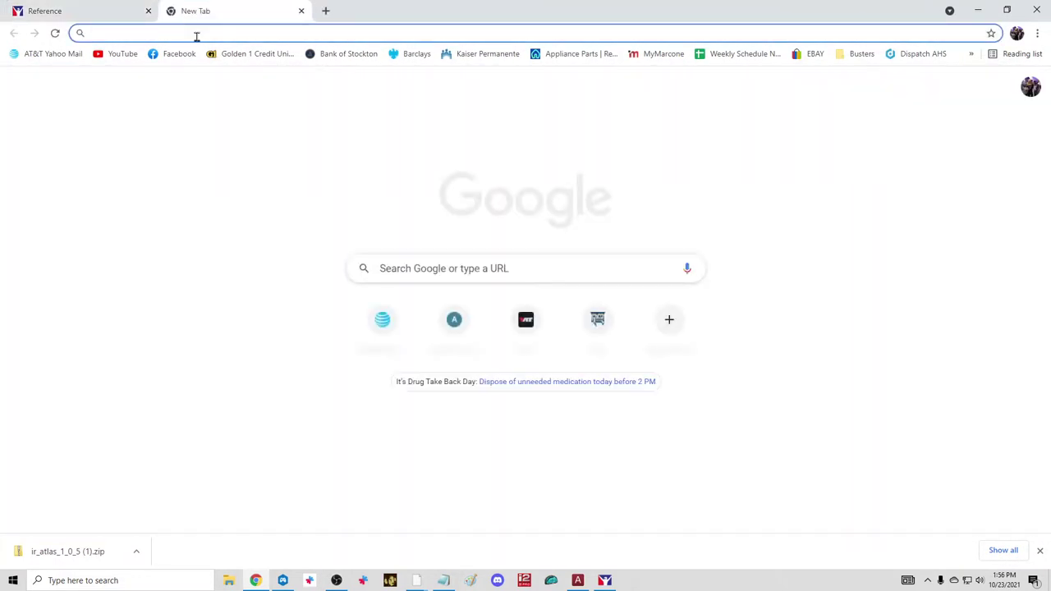
right_click(197, 32)
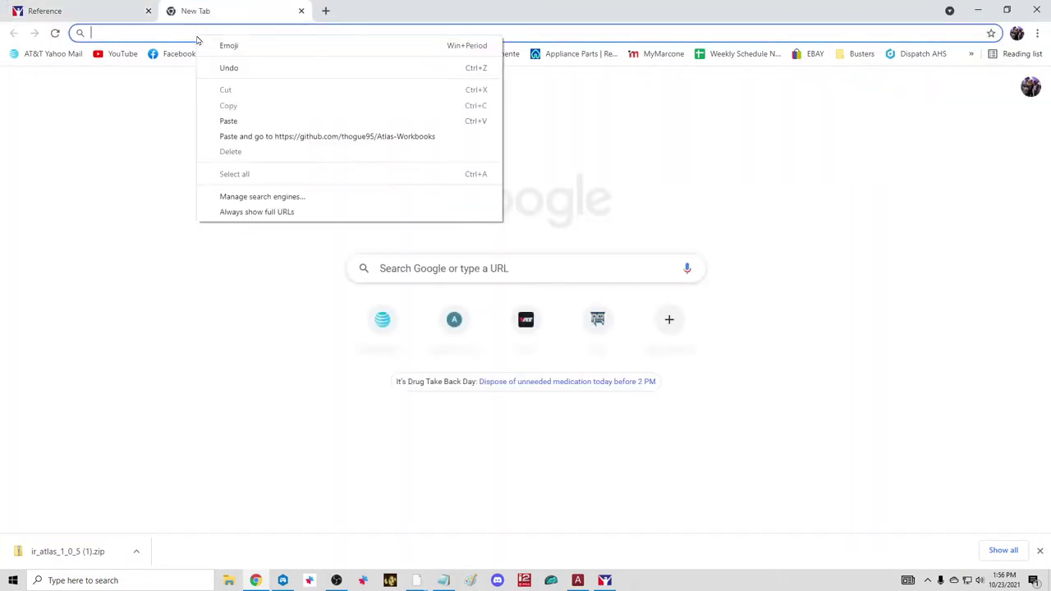
click(231, 120)
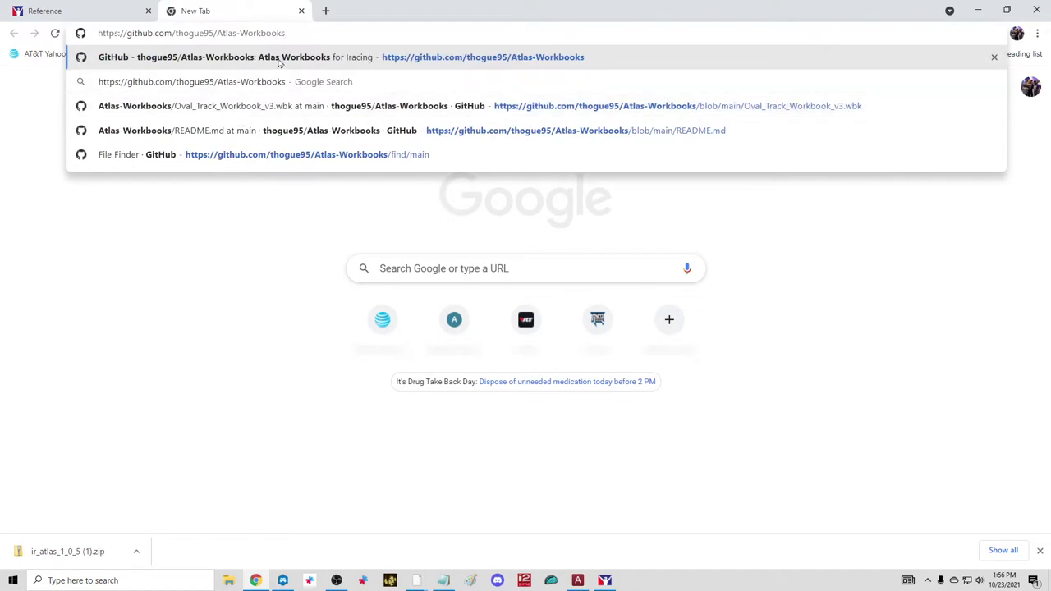
key(Return)
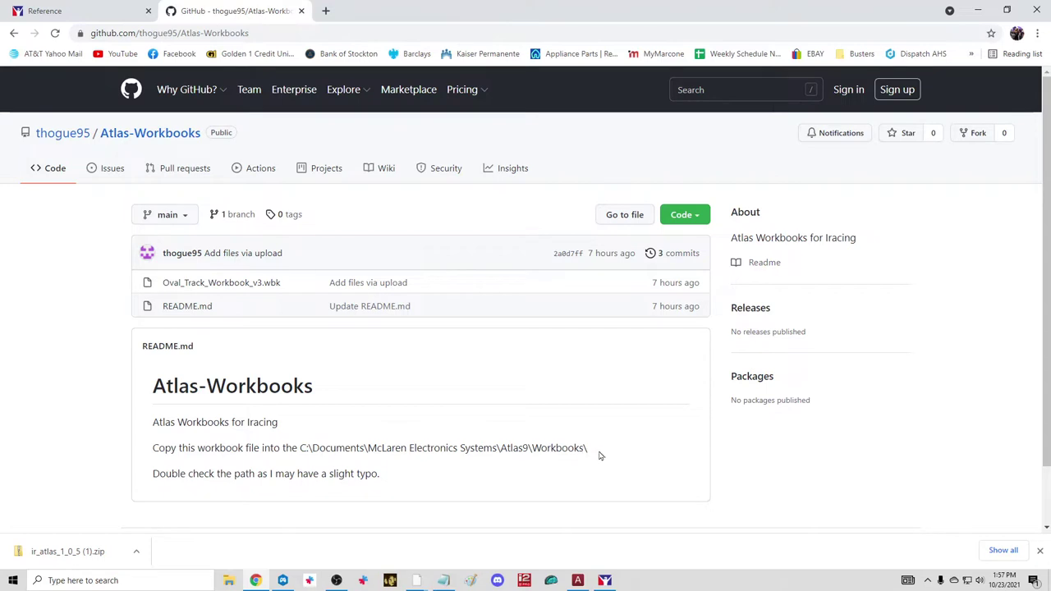
Download Oval_Track_Workbook_v3.wbk from the repository and minimize the browser
click(216, 284)
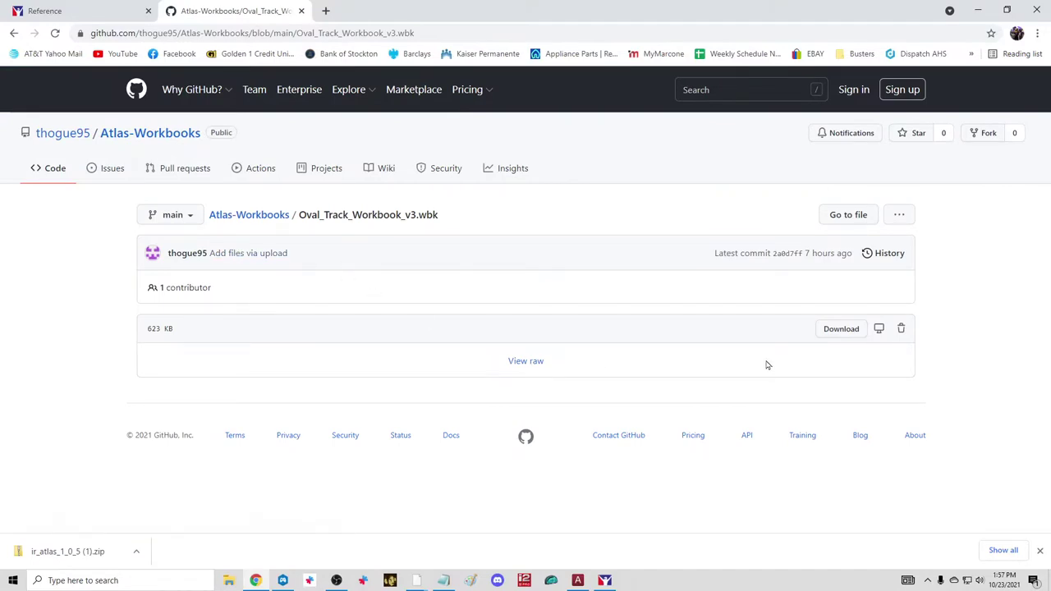
click(842, 333)
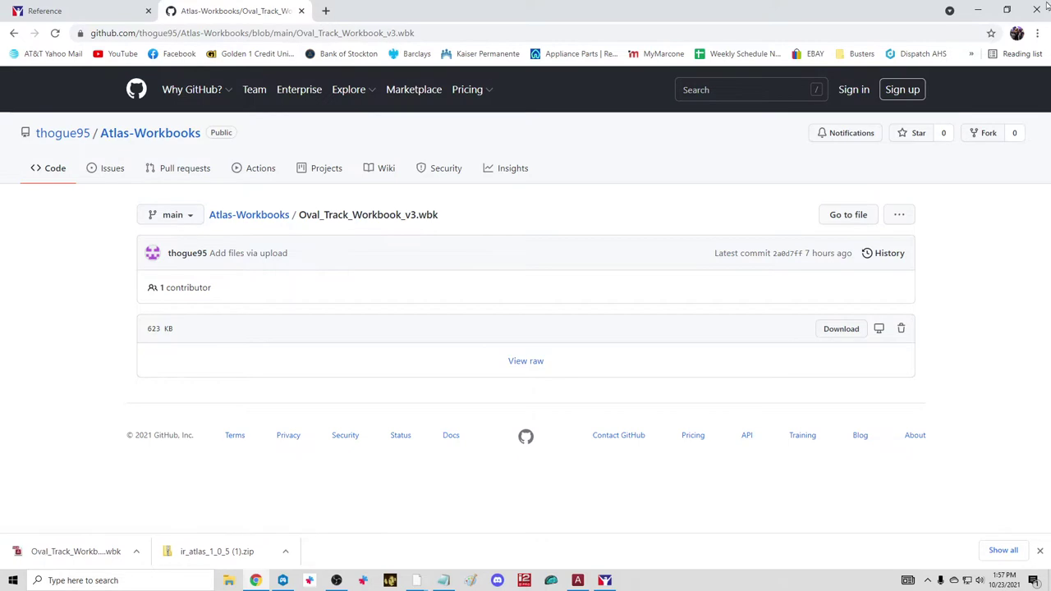
click(979, 9)
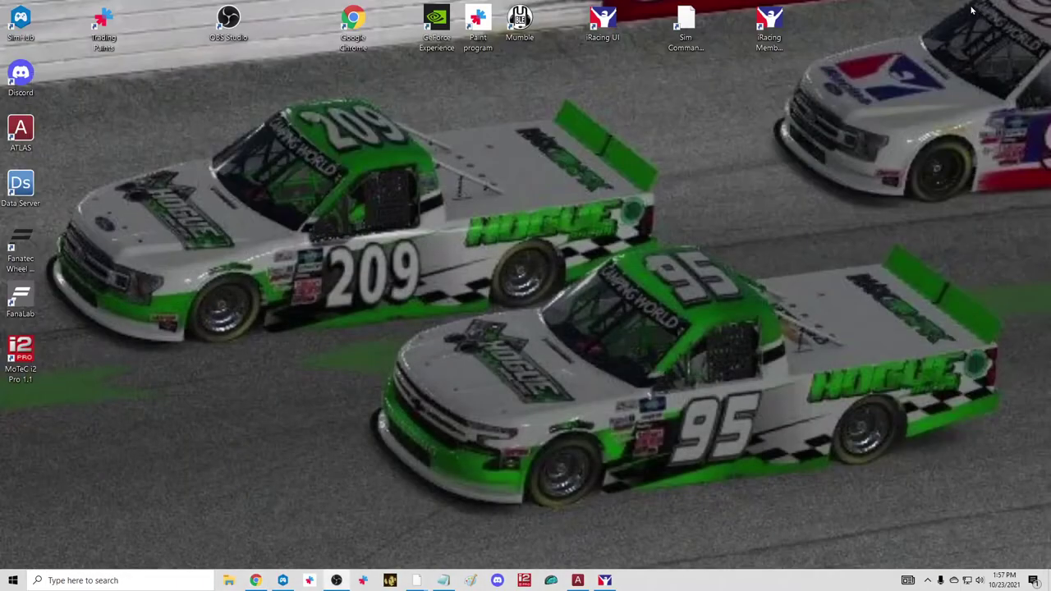
Copy the Oval_Track_Workbook_v3 file from the Downloads folder in File Explorer
click(229, 581)
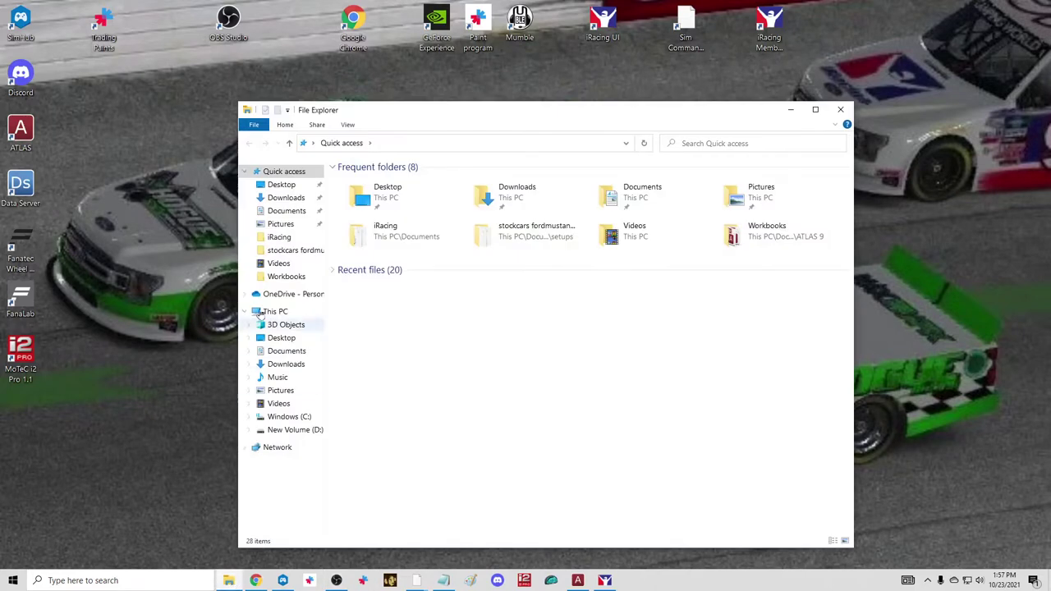
click(288, 198)
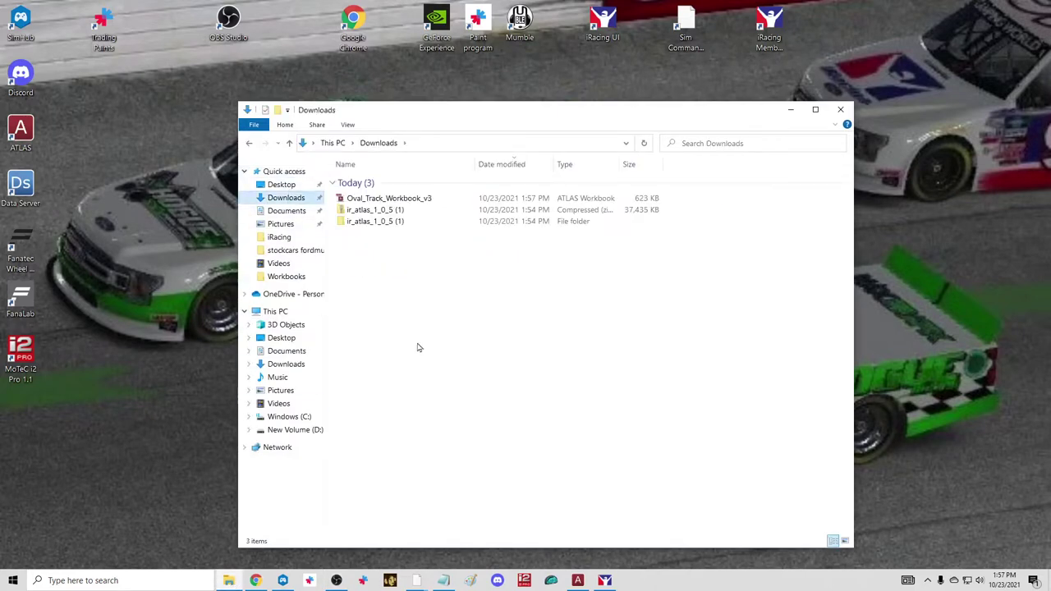
right_click(406, 202)
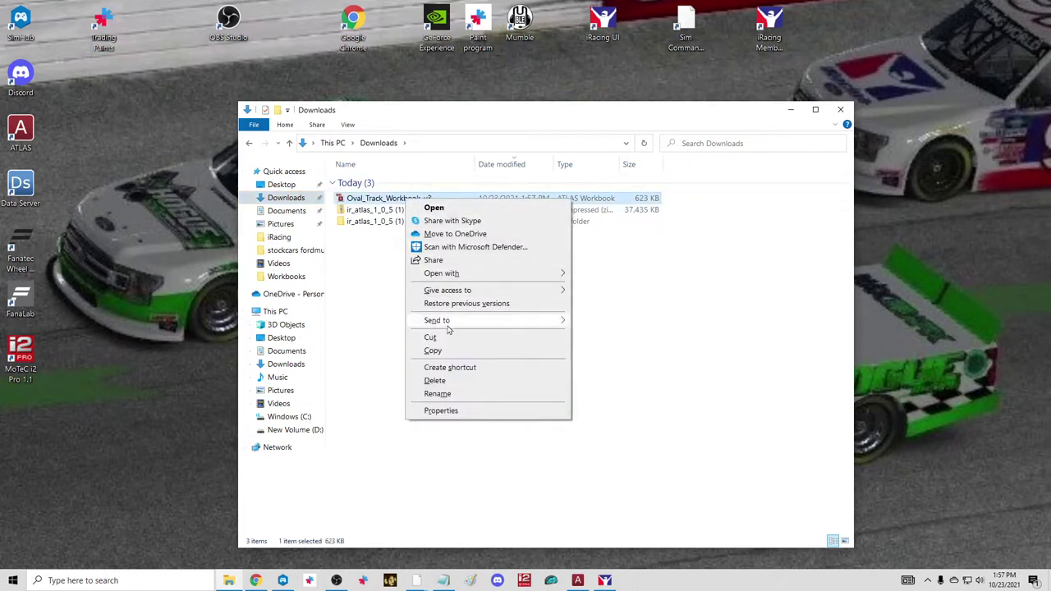
click(433, 351)
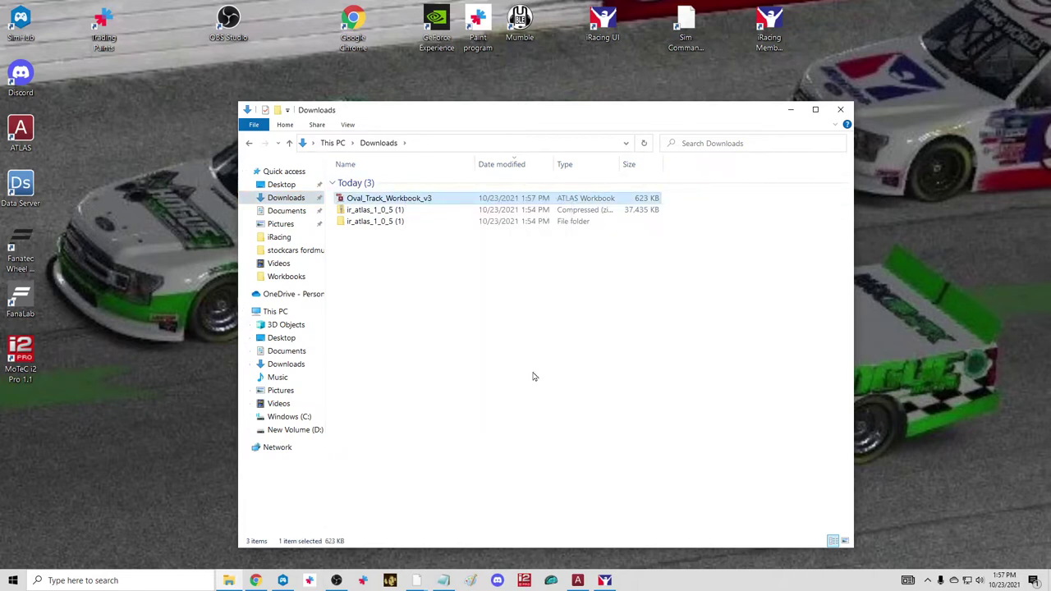
Look through the Documents\McLaren Electronic Systems\ATLAS 9\Workbooks folder as the workbook's destination, without pasting, and close the window
click(288, 212)
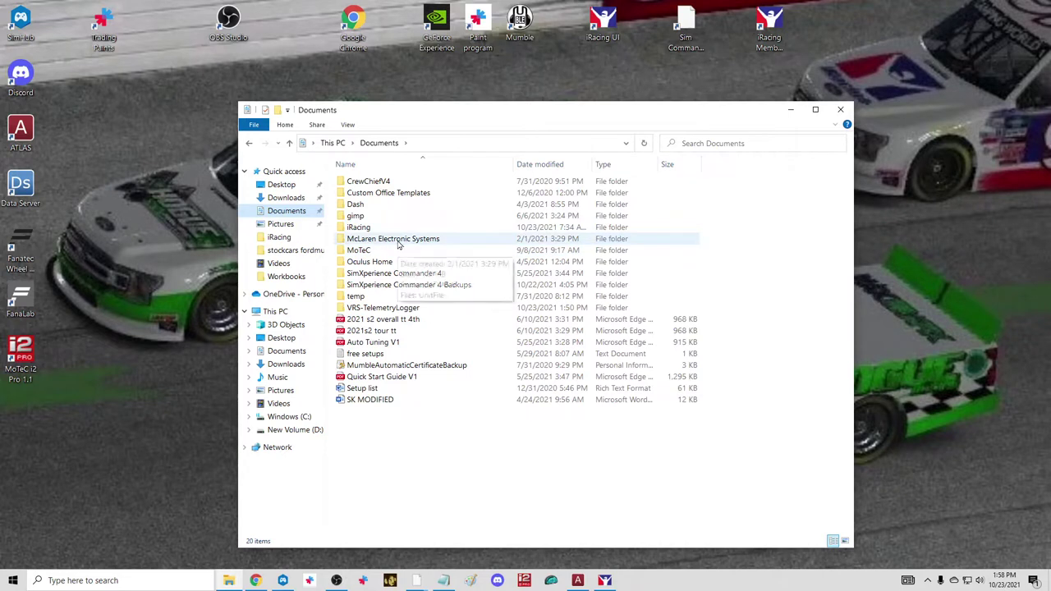
double_click(398, 239)
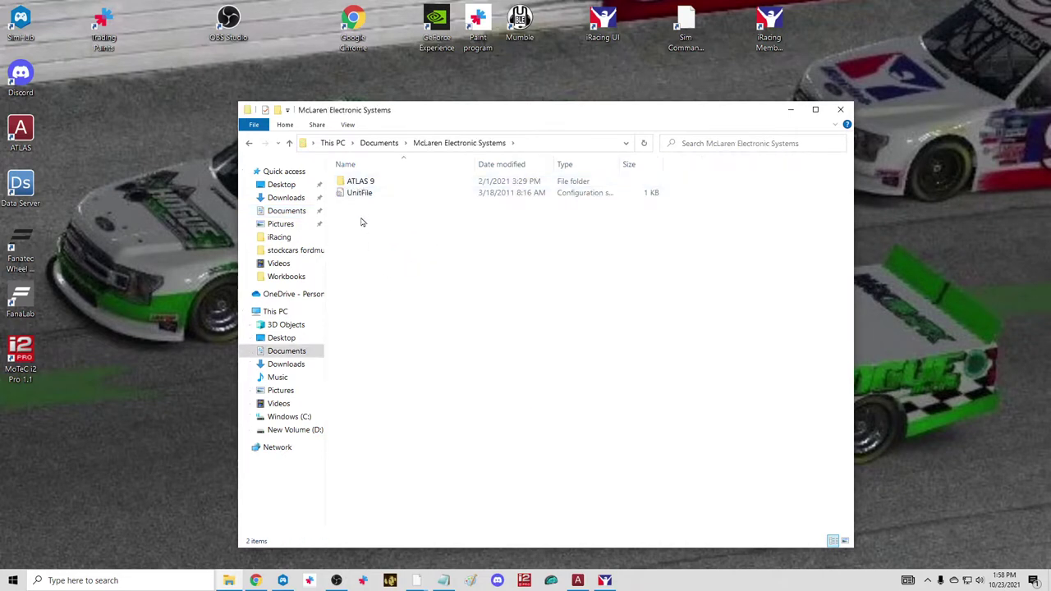
double_click(357, 184)
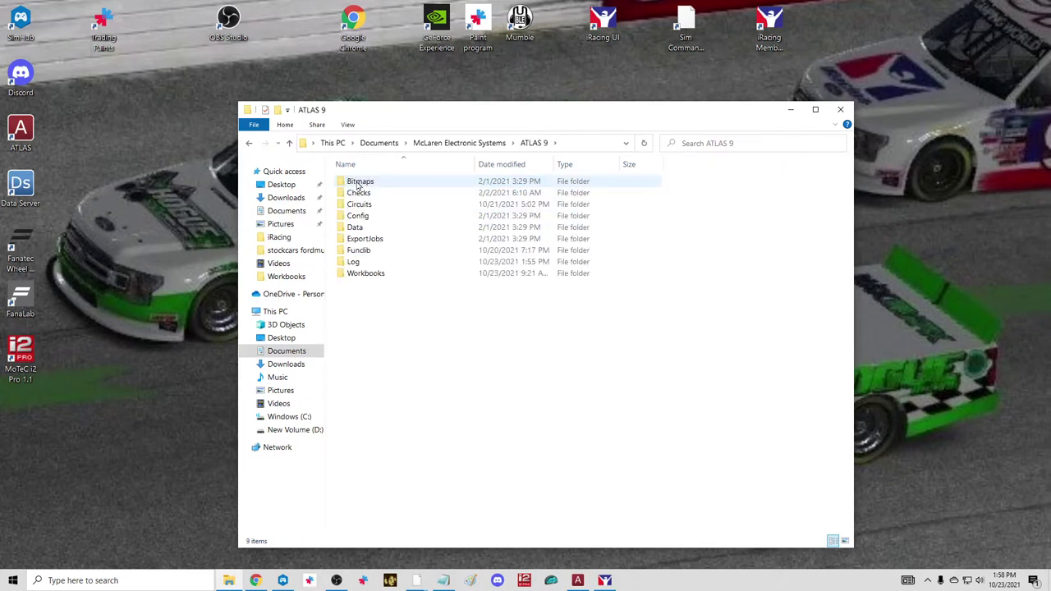
double_click(364, 273)
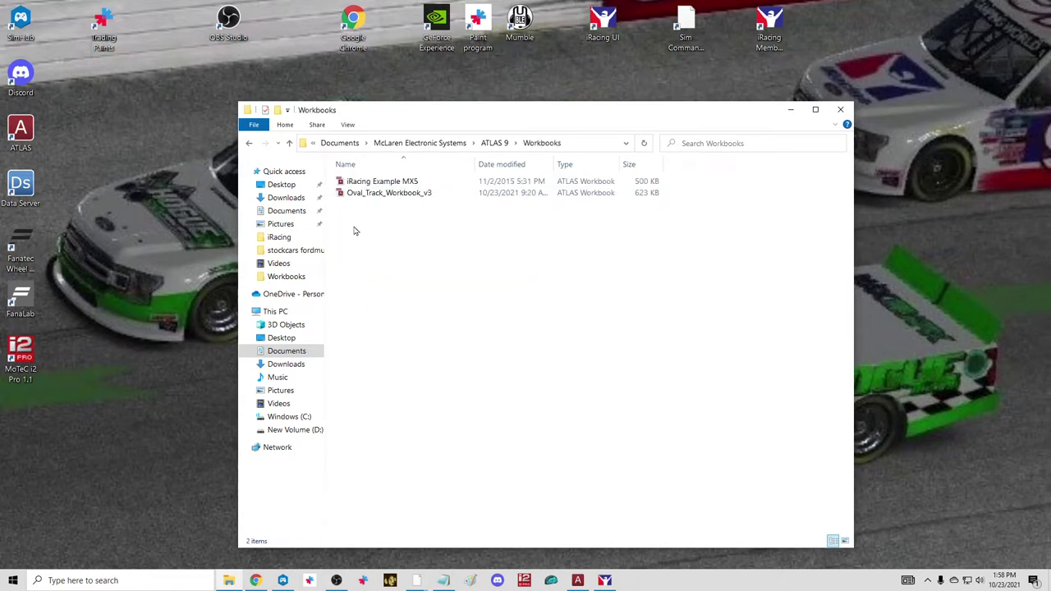
right_click(410, 274)
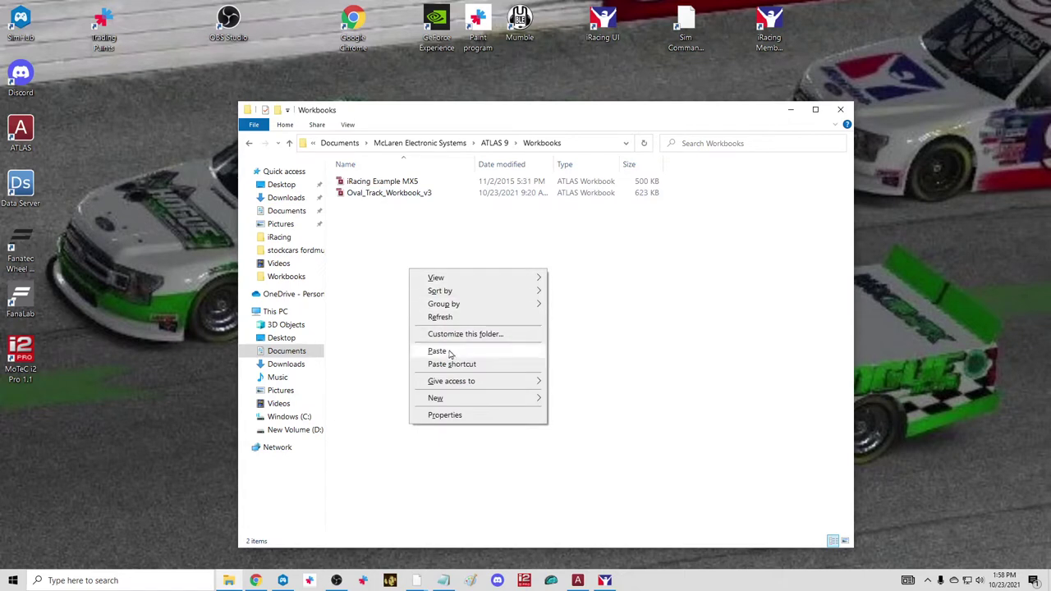
click(384, 355)
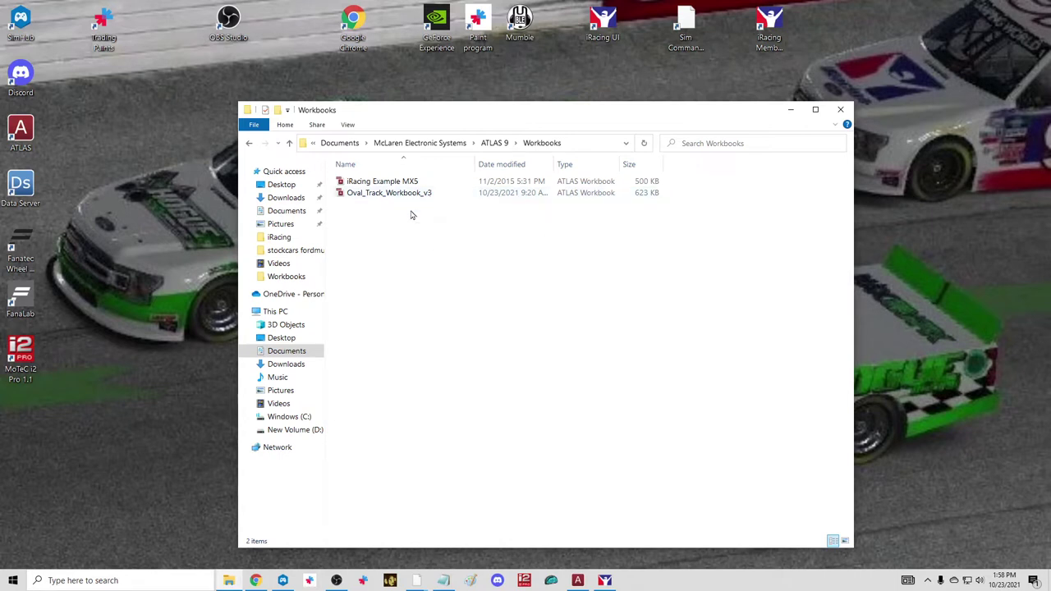
click(842, 110)
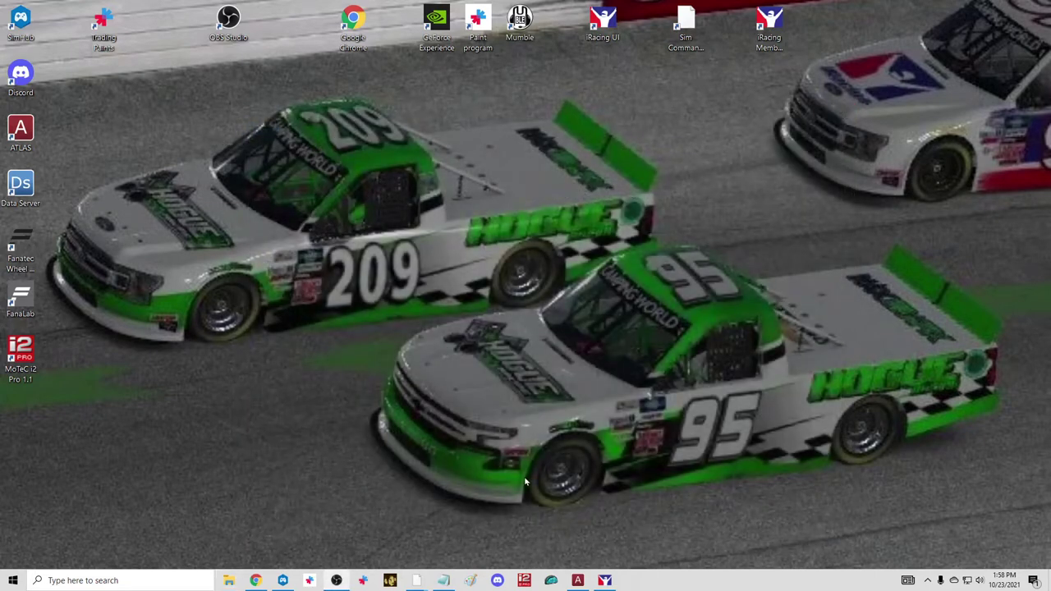
Switch to ATLAS Express and open the Oval_Track_Workbook_v3 workbook
mouse_move(578, 583)
click(578, 581)
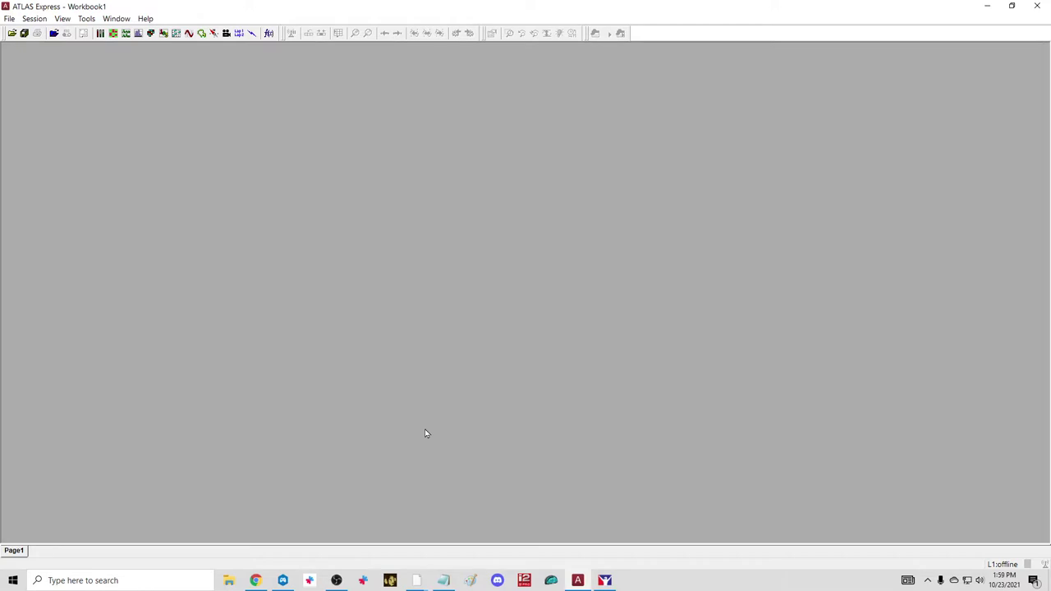
click(12, 35)
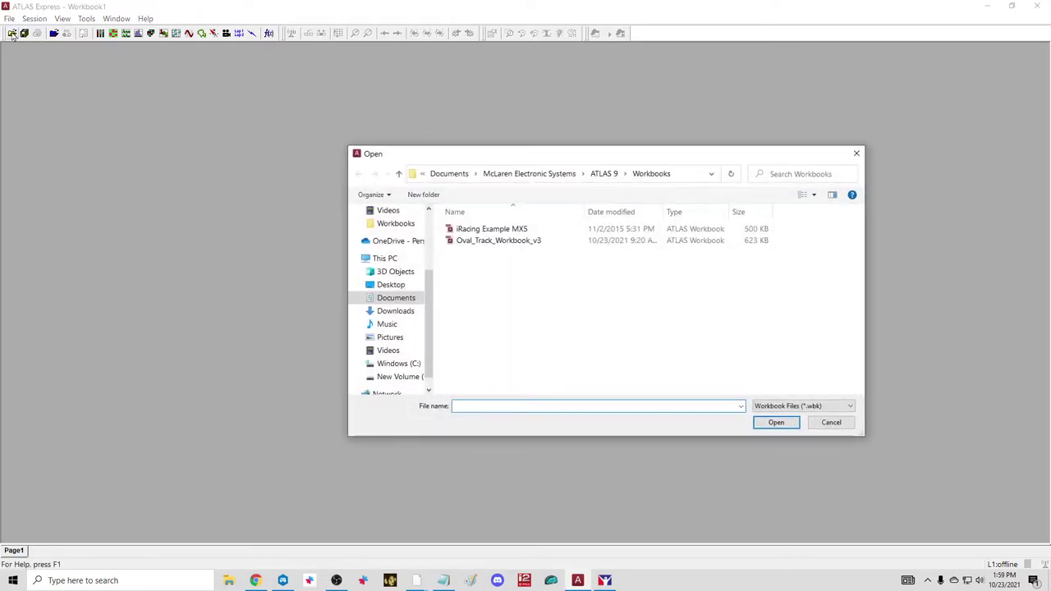
double_click(498, 240)
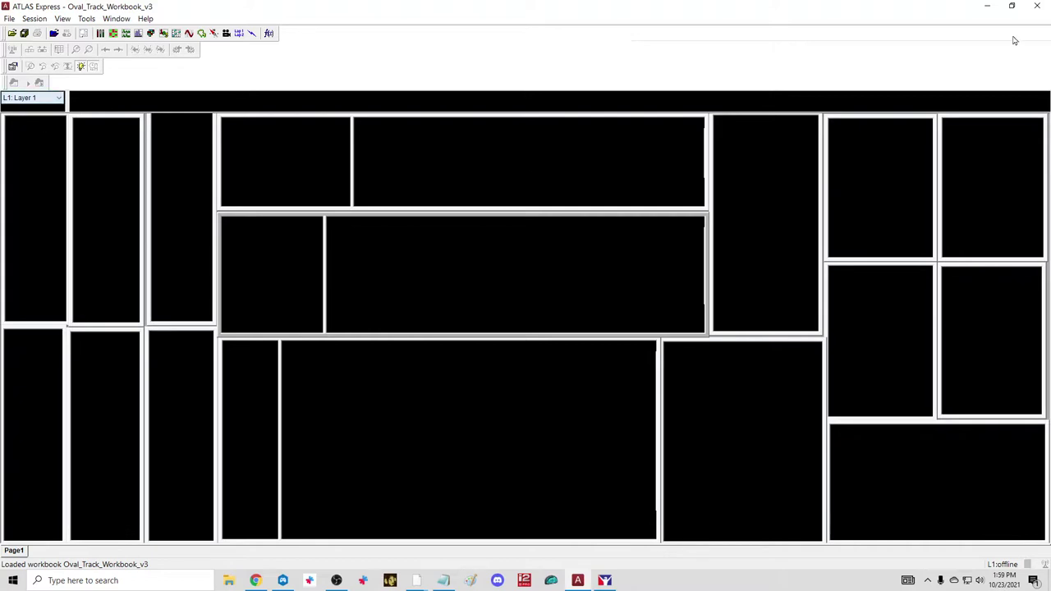
Switch to iRacing and launch a Test Drive at Kansas Speedway - Oval in the Next Gen Ford Mustang with generated weather
click(991, 7)
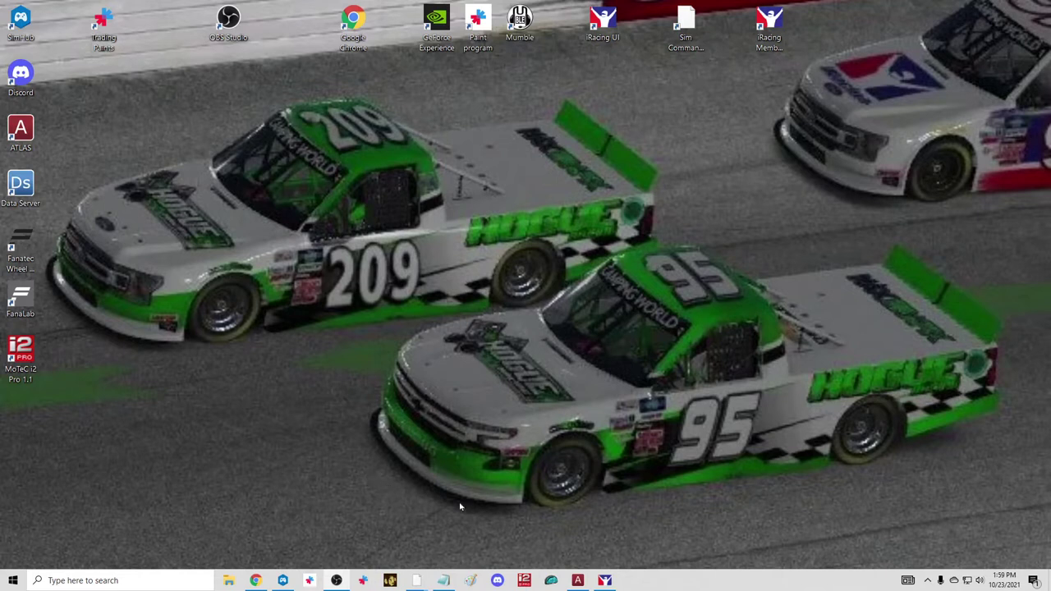
click(605, 580)
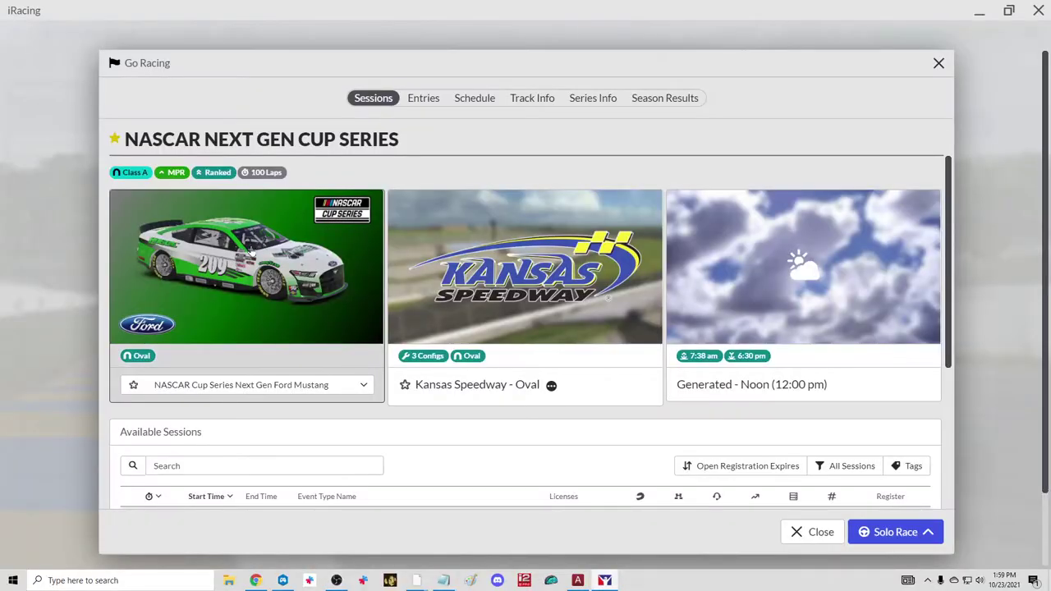
click(894, 536)
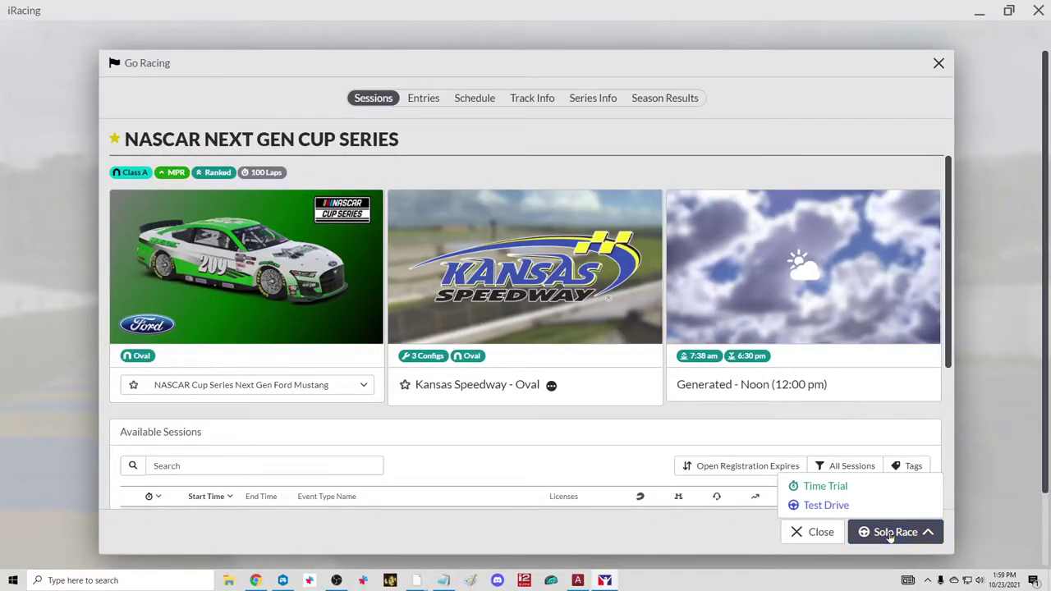
click(836, 506)
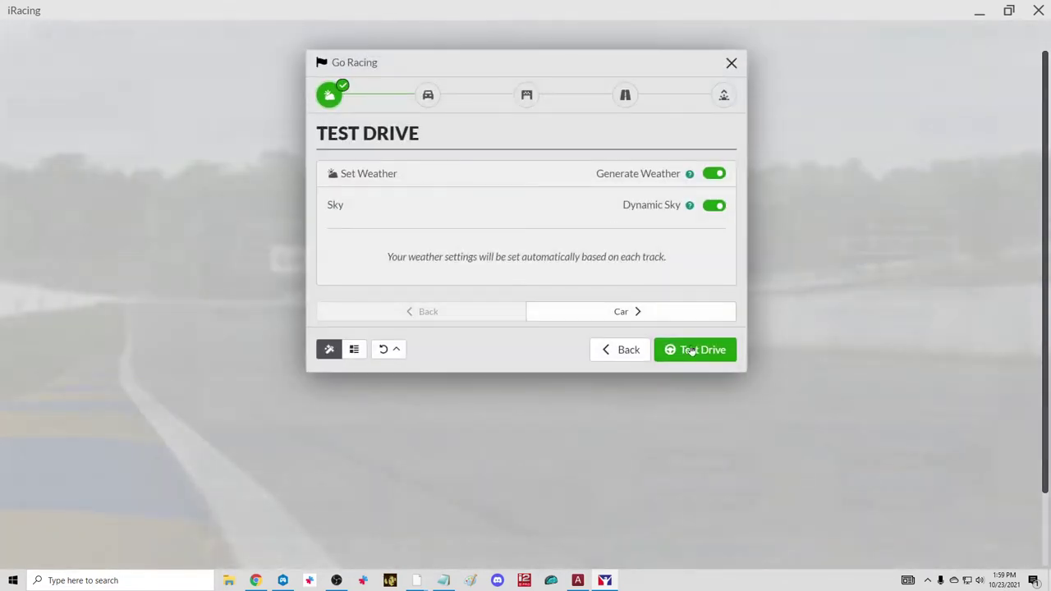
click(695, 352)
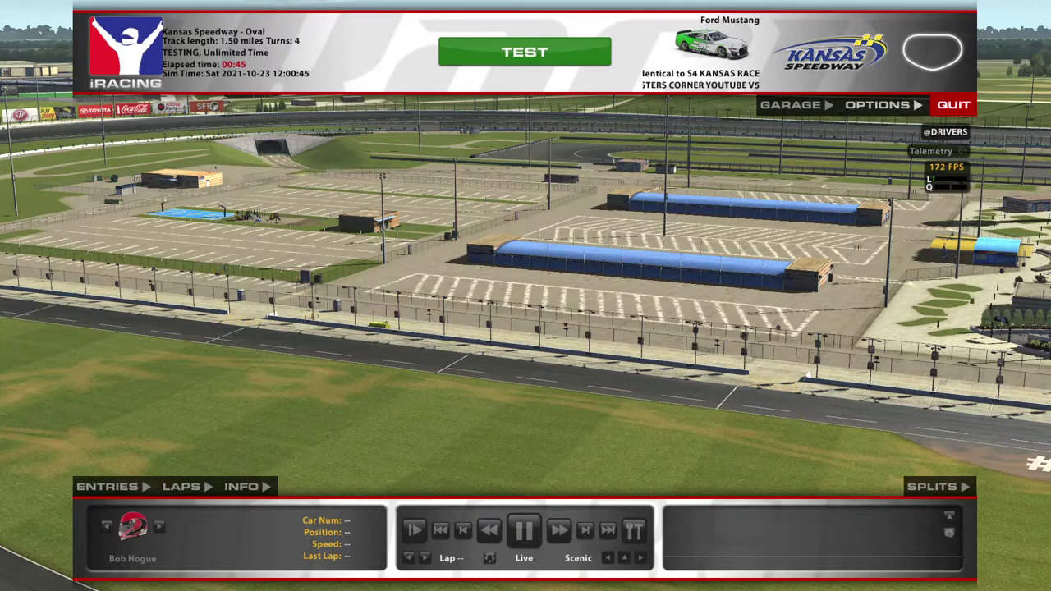
Review the simulator's control assignments, including Toggle telemetry logging, and close the options
click(868, 109)
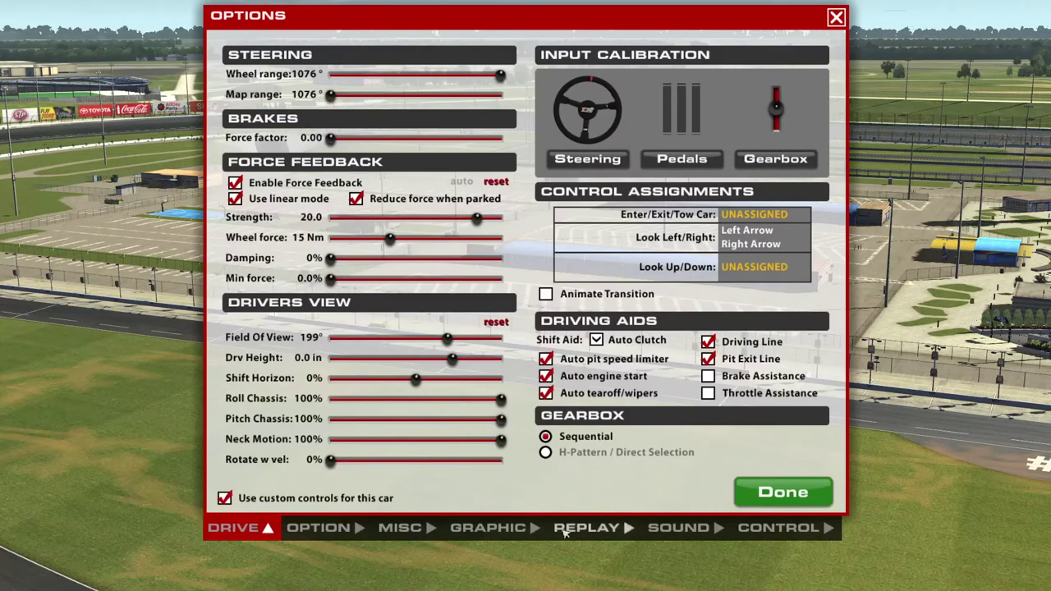
click(761, 530)
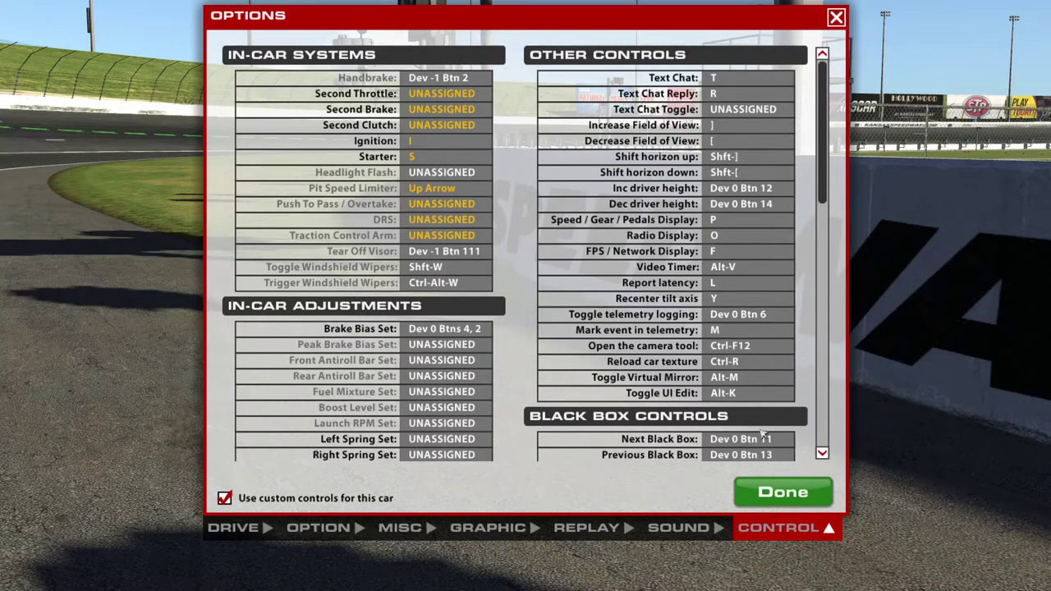
click(801, 496)
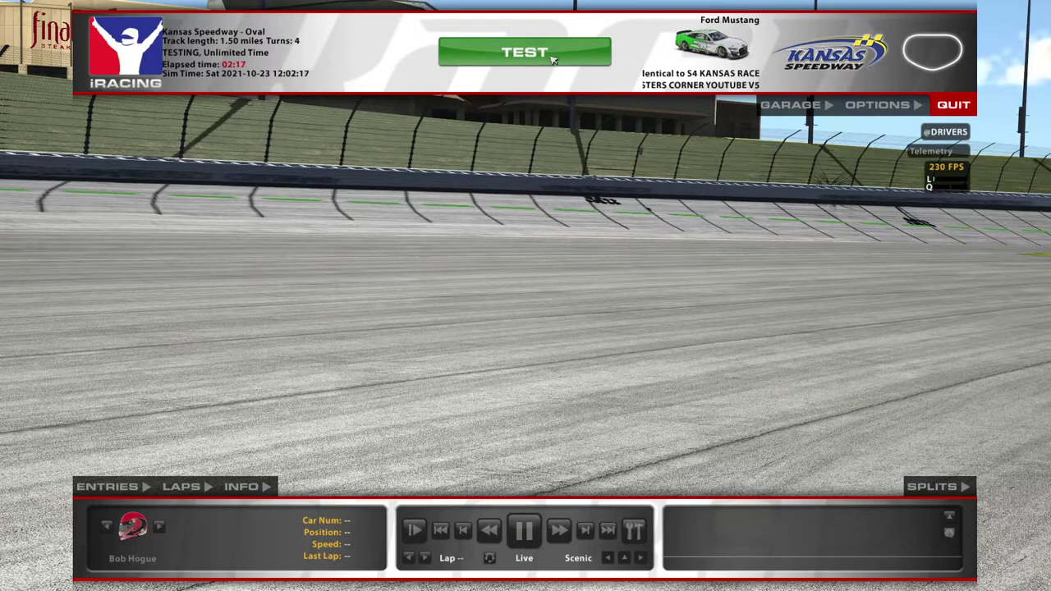
Load iRacing's default kansas_oval.sto setup for the Ford Mustang in the garage and apply it
click(553, 56)
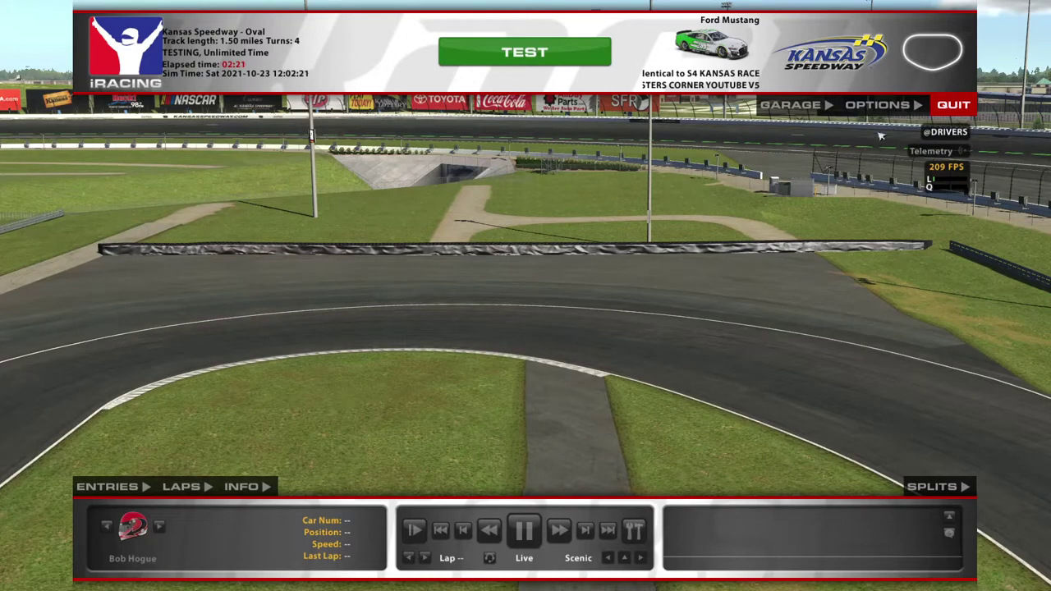
click(804, 106)
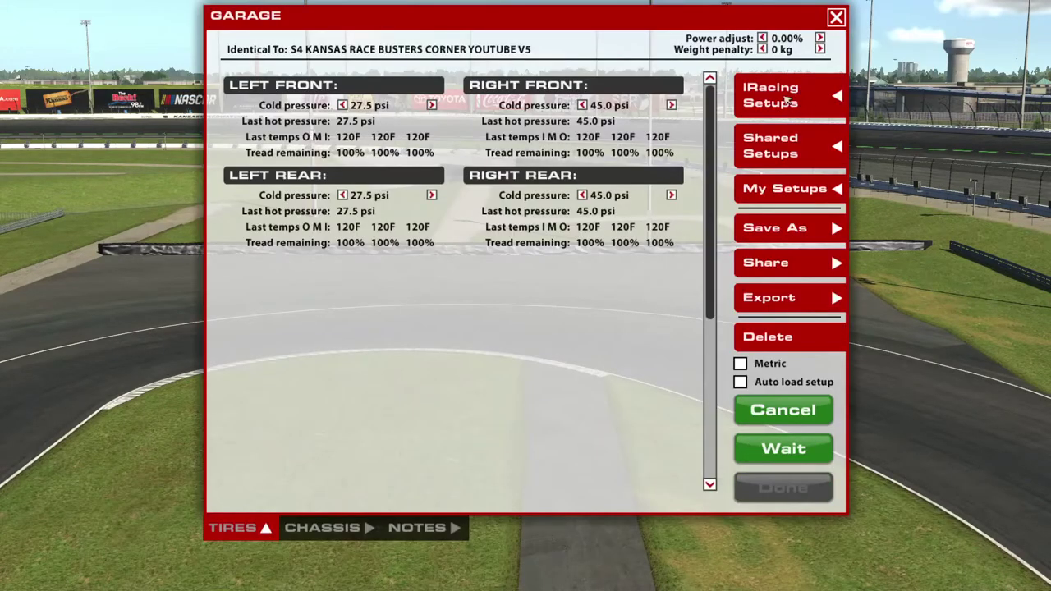
click(784, 103)
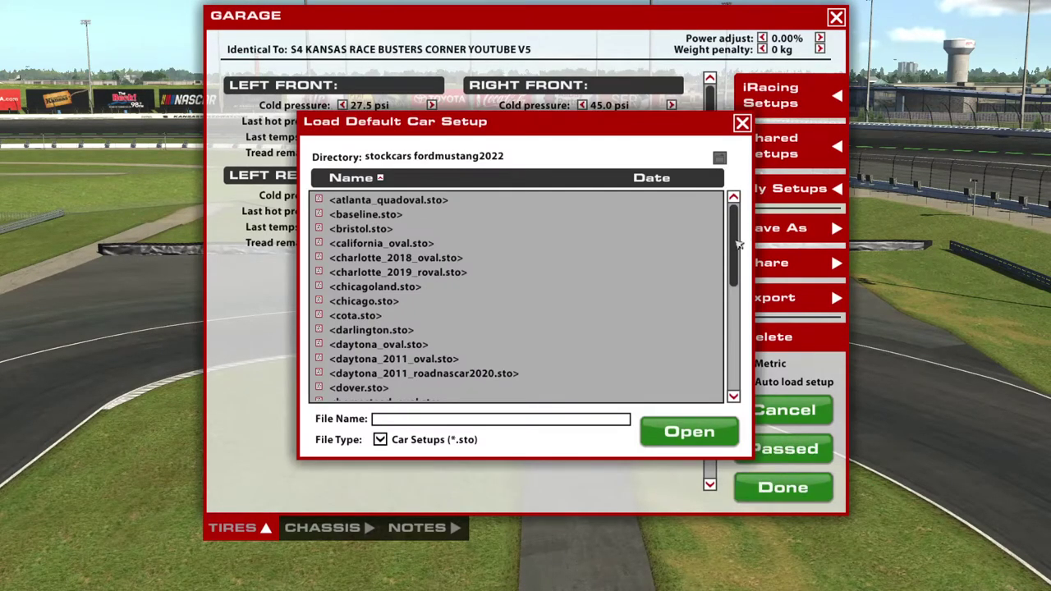
scroll(743, 255, down, 1)
drag(743, 254, 747, 308)
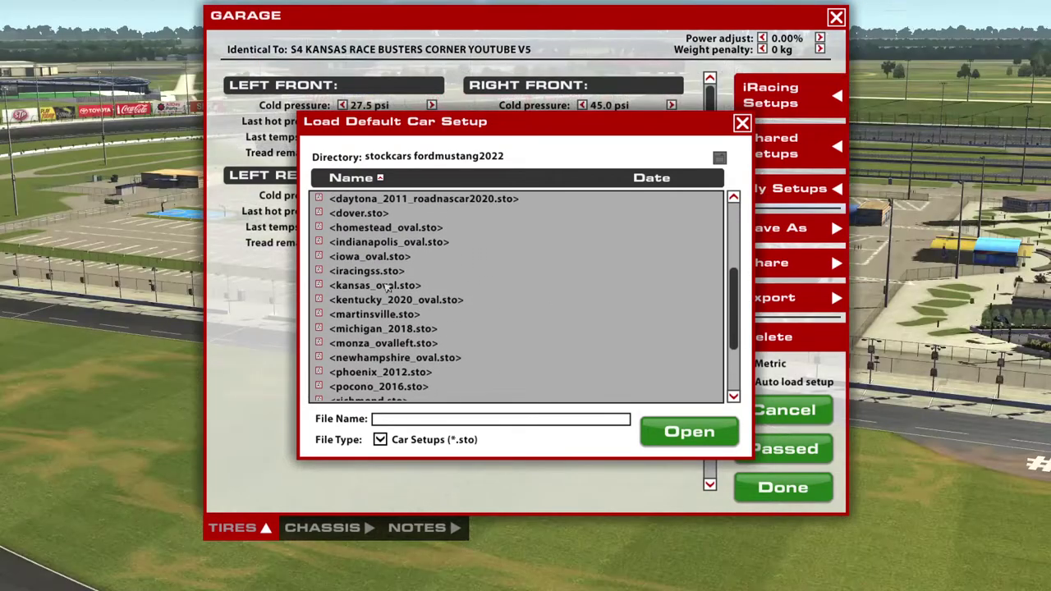
click(379, 286)
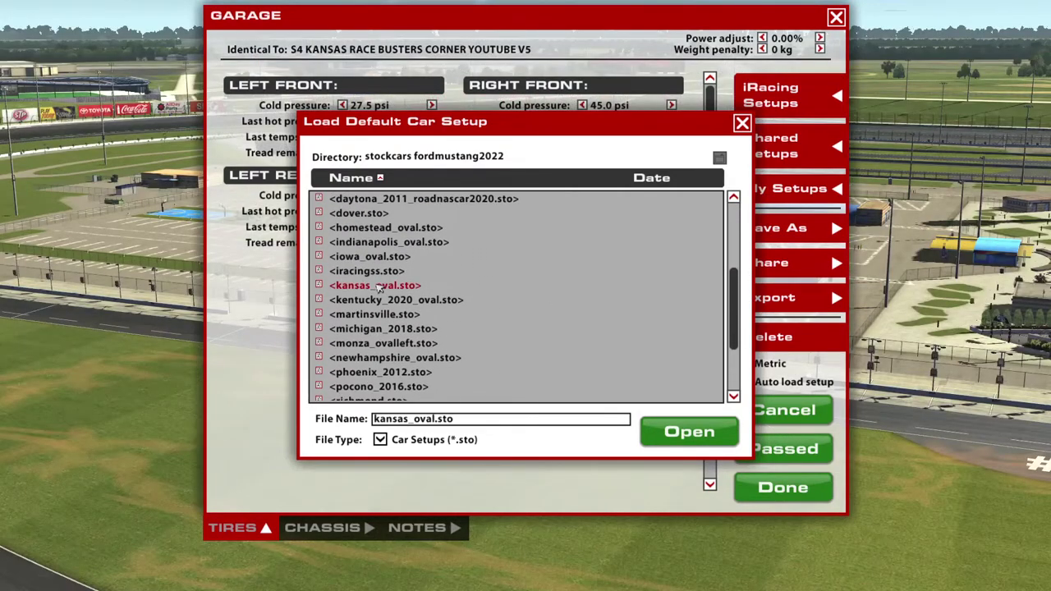
click(690, 434)
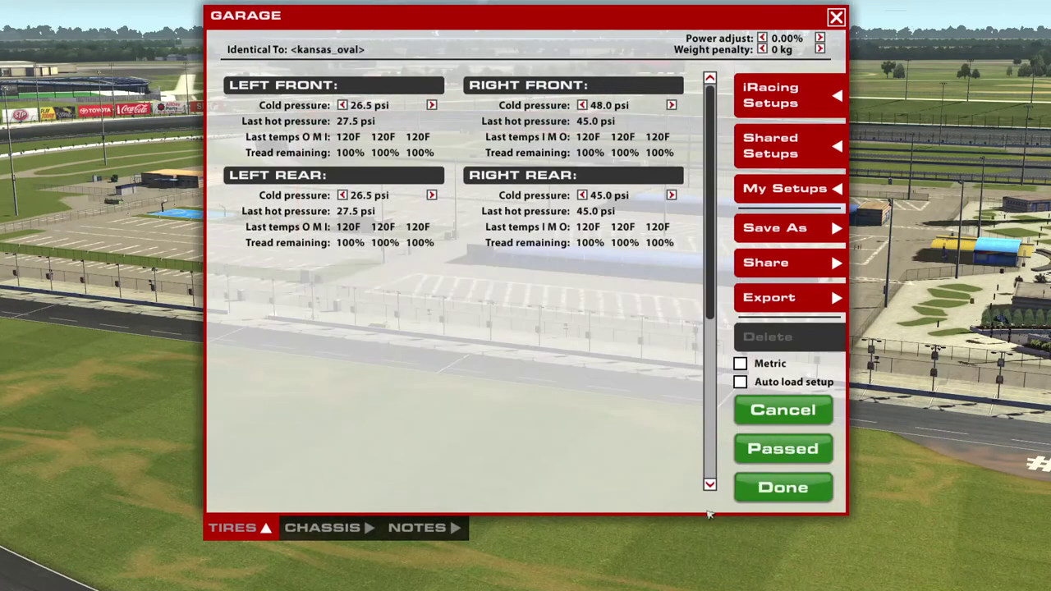
click(782, 491)
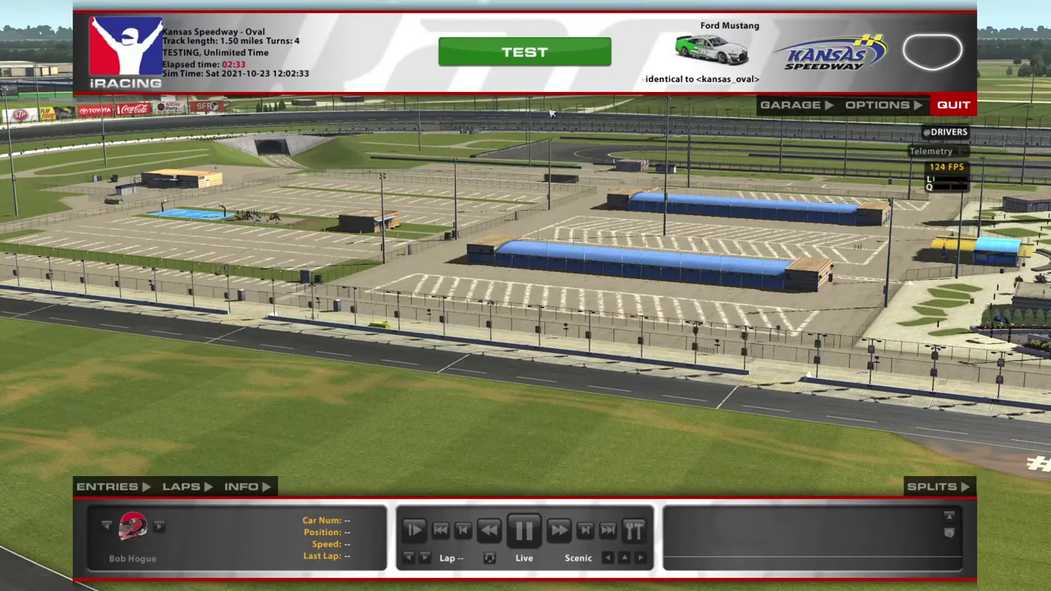
Enter the car for the test session, put it in first gear and accelerate out of the pit lane
click(555, 55)
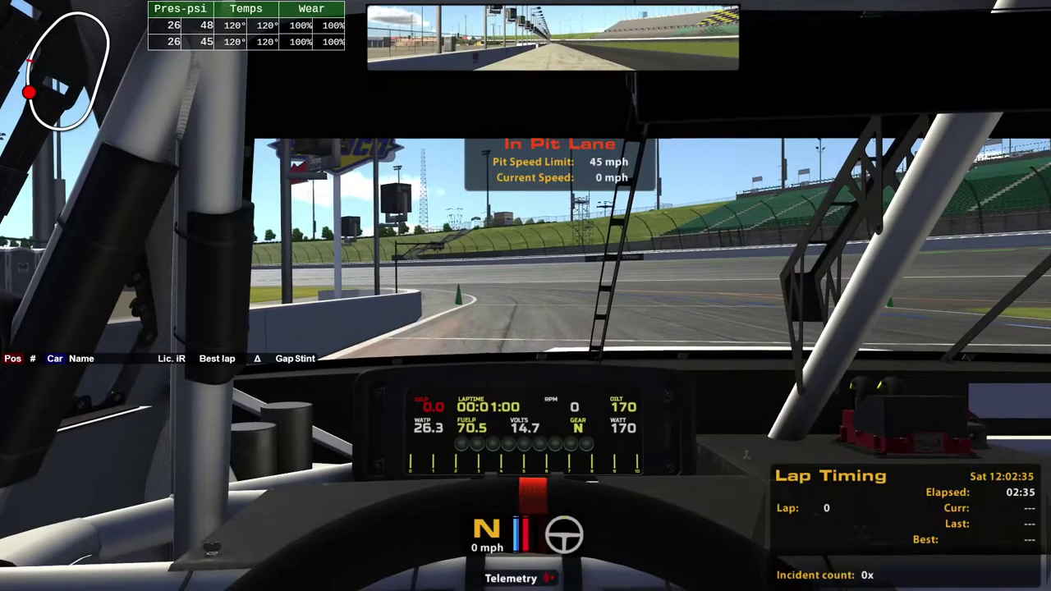
key(s)
key(e)
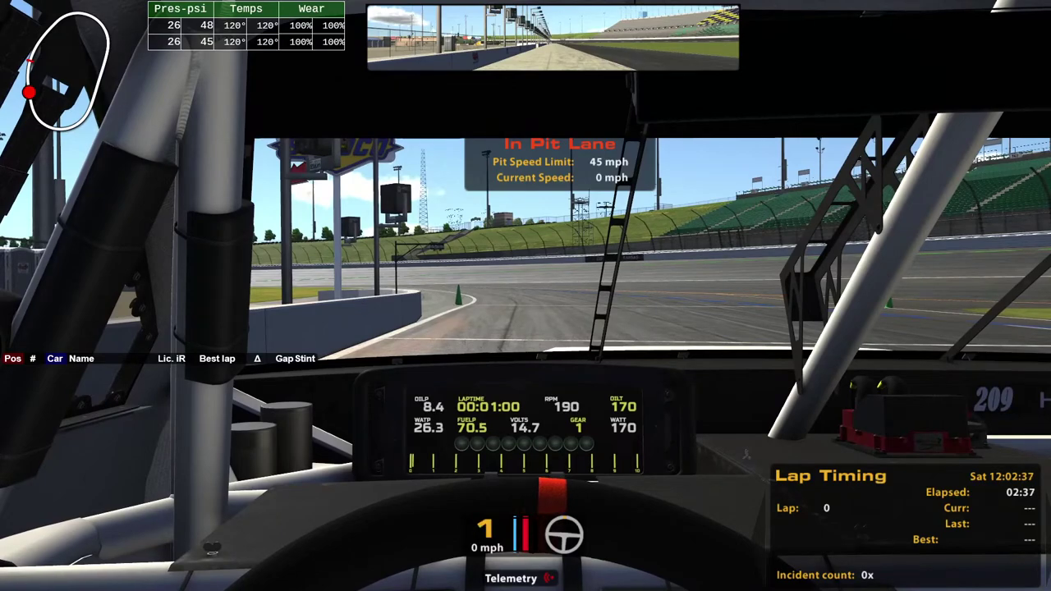
key(Up)
key(Up)
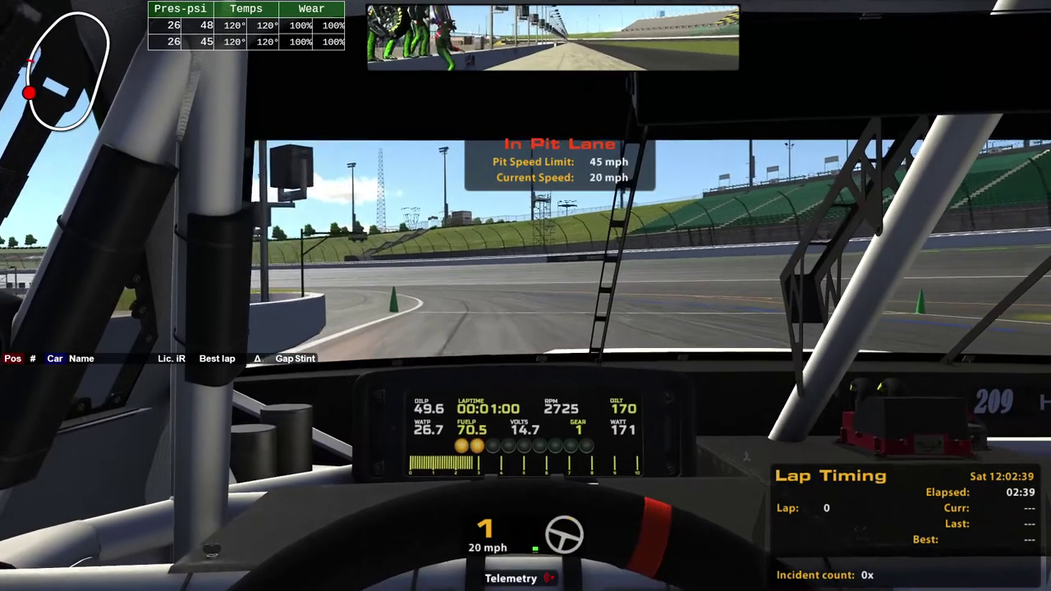
key(Up)
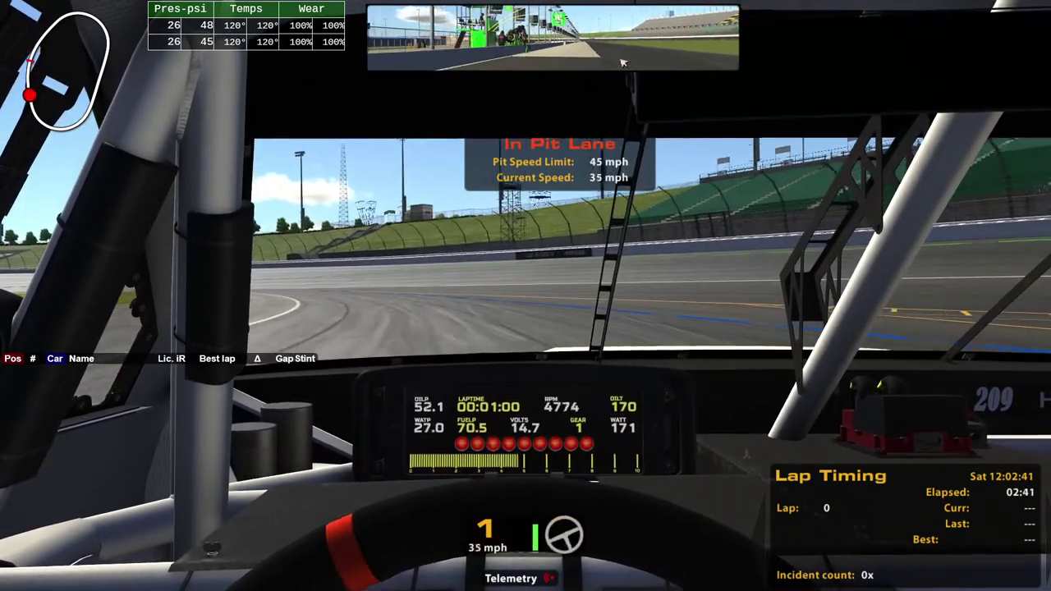
key(Up)
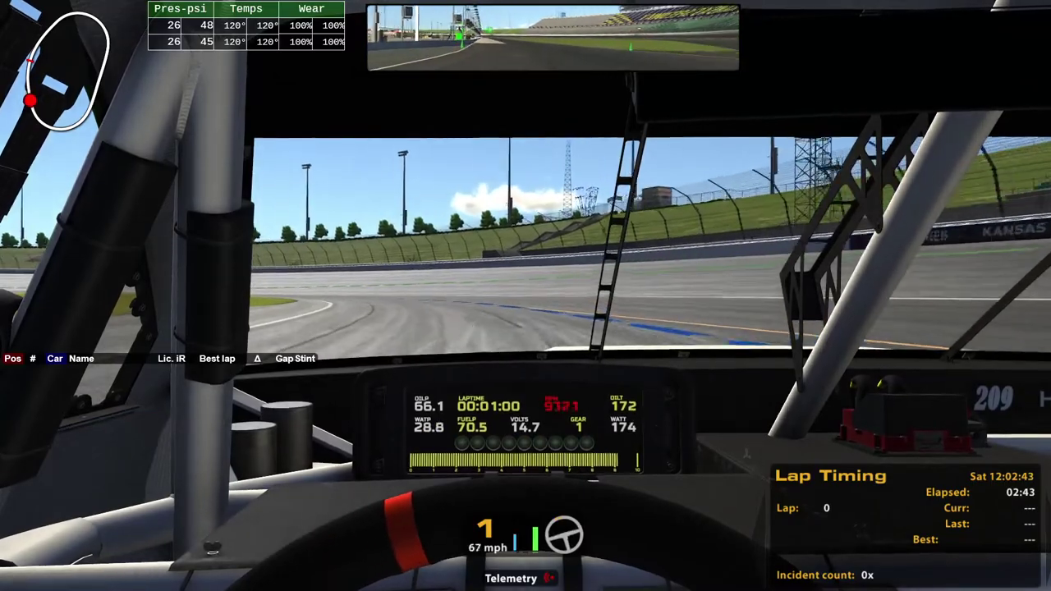
Drive timed laps around the Kansas oval at full throttle, shifting up through the gears to fourth
key(e)
key(Up)
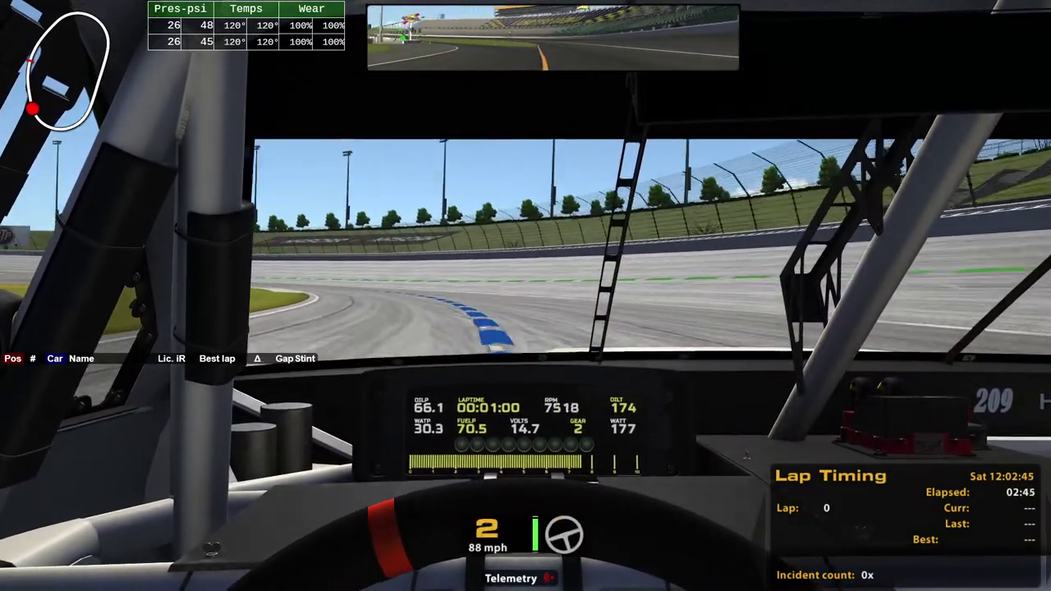
key(e)
key(Up)
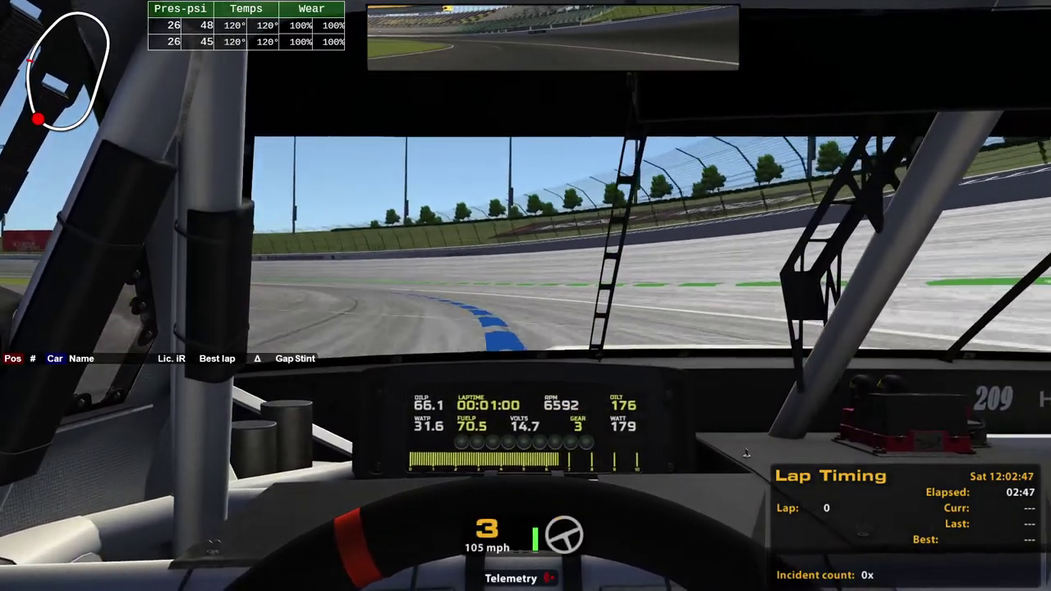
key(Up)
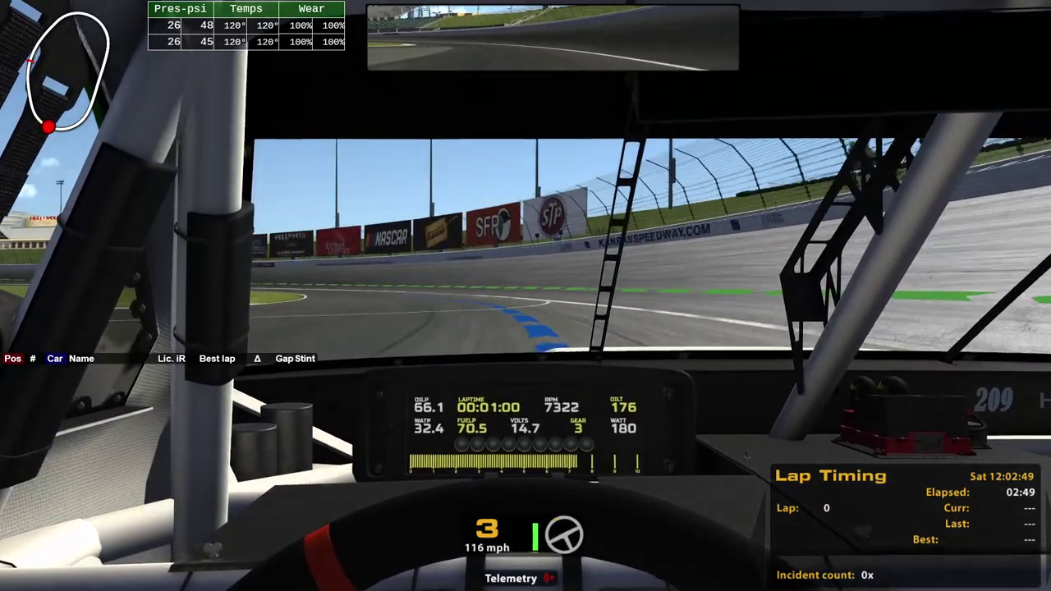
key(Up)
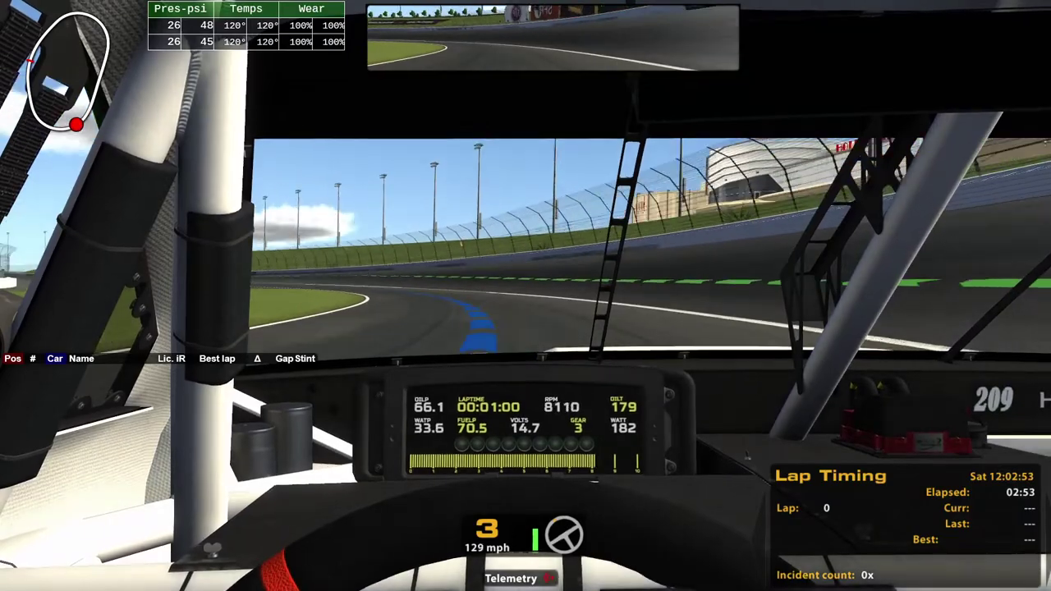
key(Up)
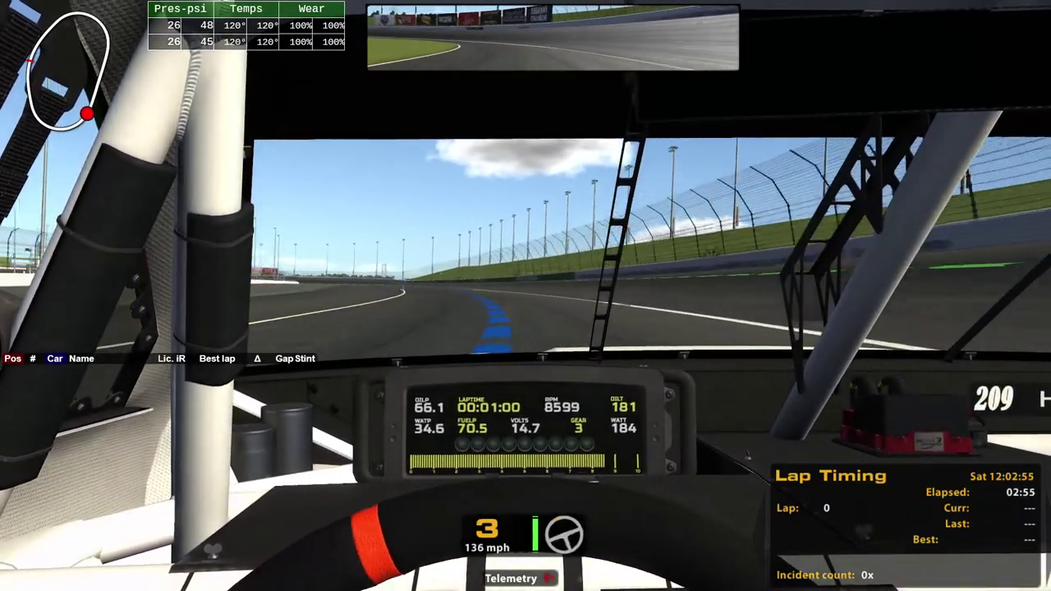
key(Up)
key(Up)
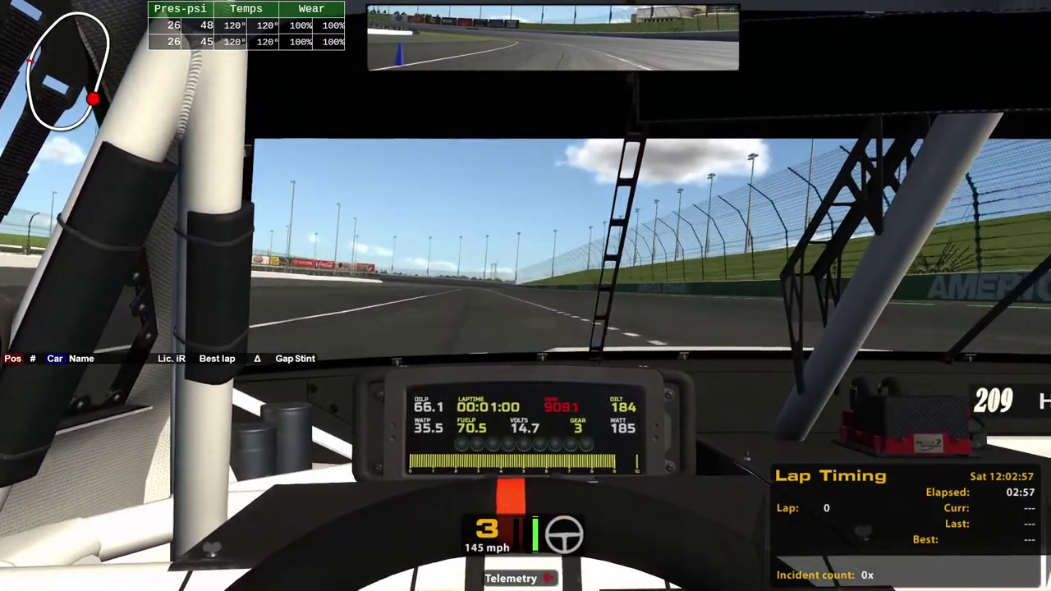
key(Up)
key(shift)
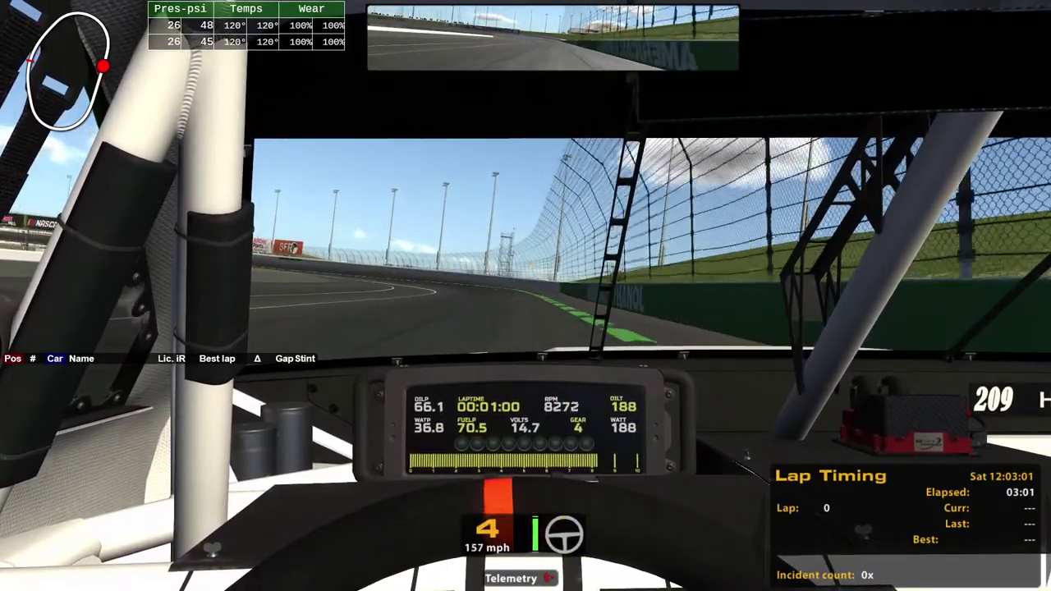
key(Up)
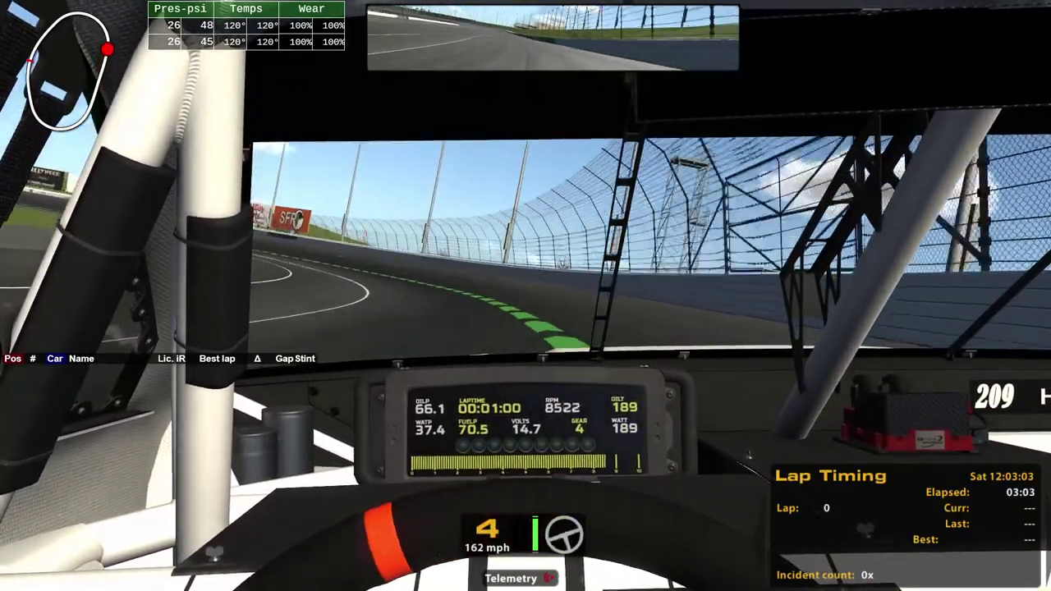
key(Up)
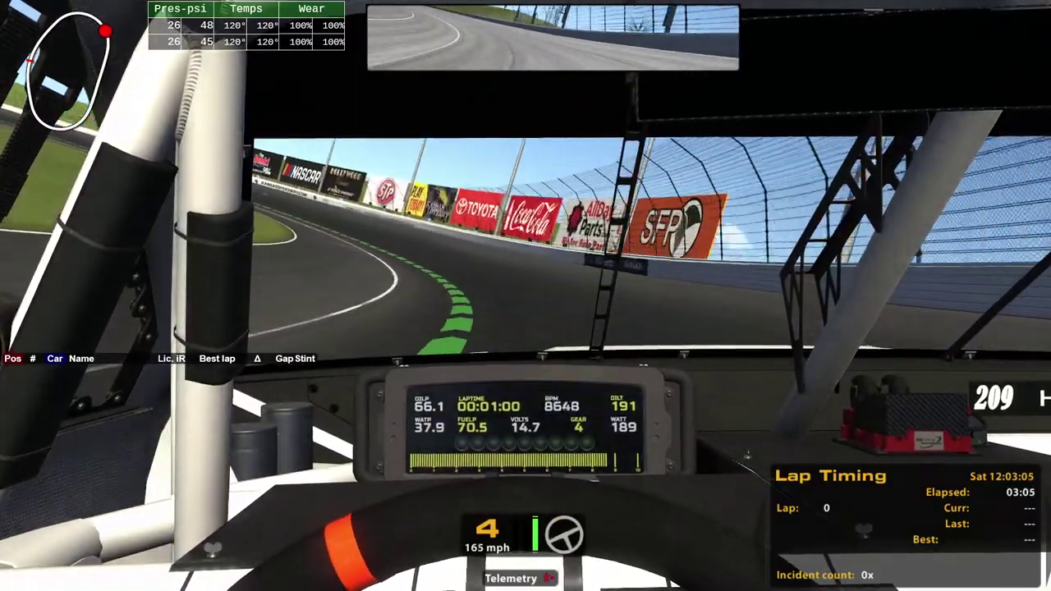
key(Up)
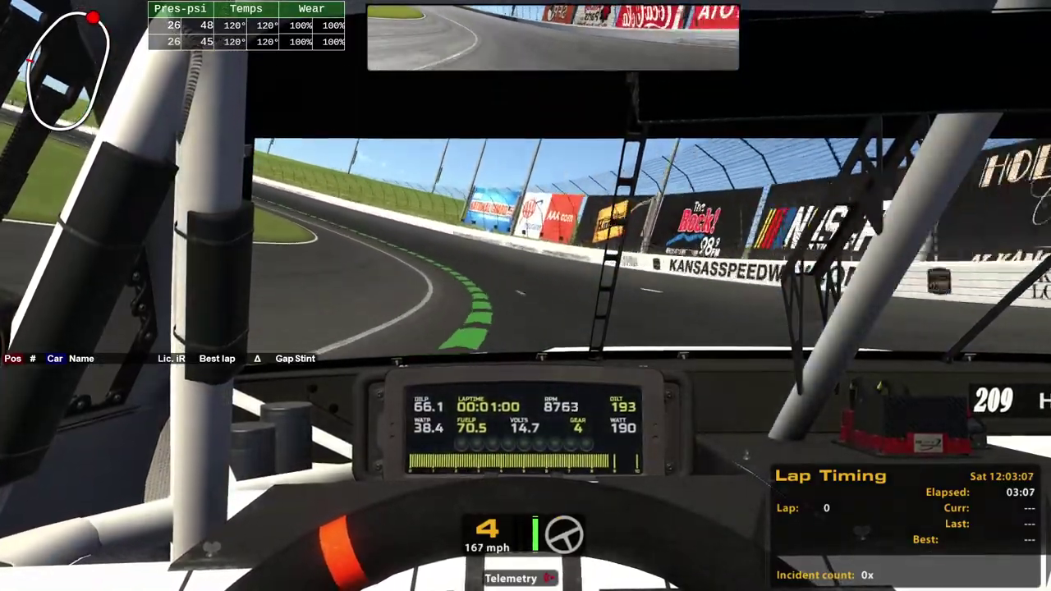
key(Up)
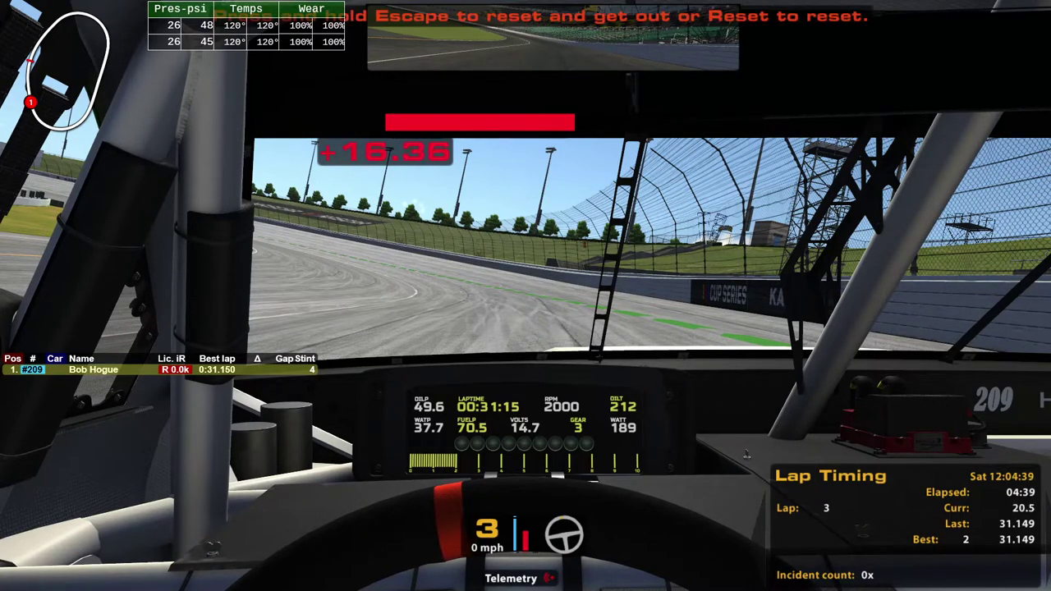
Stop the run by getting out of the car and pause the replay
key(Escape)
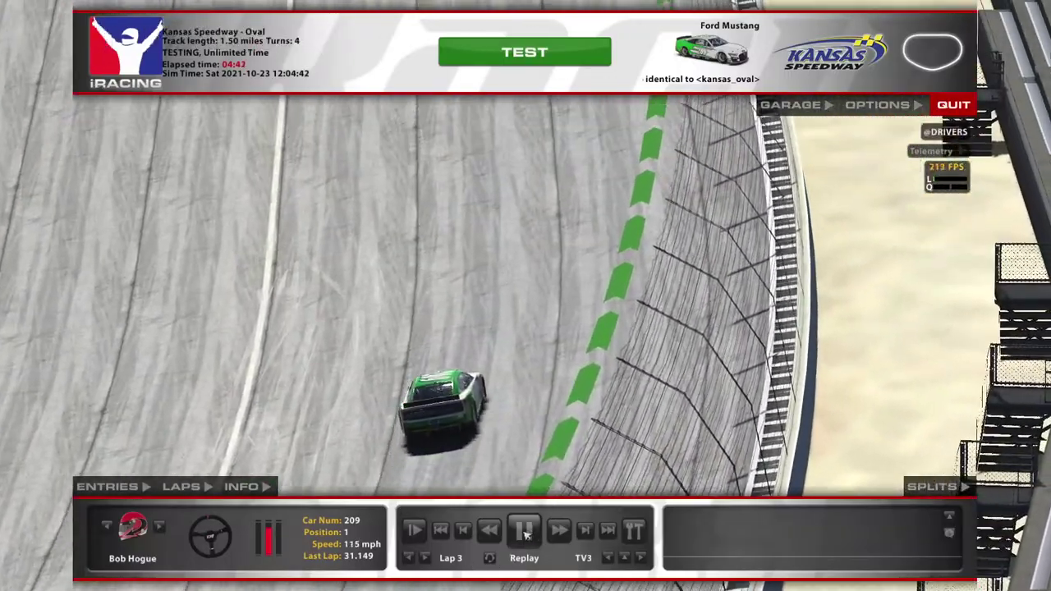
click(525, 532)
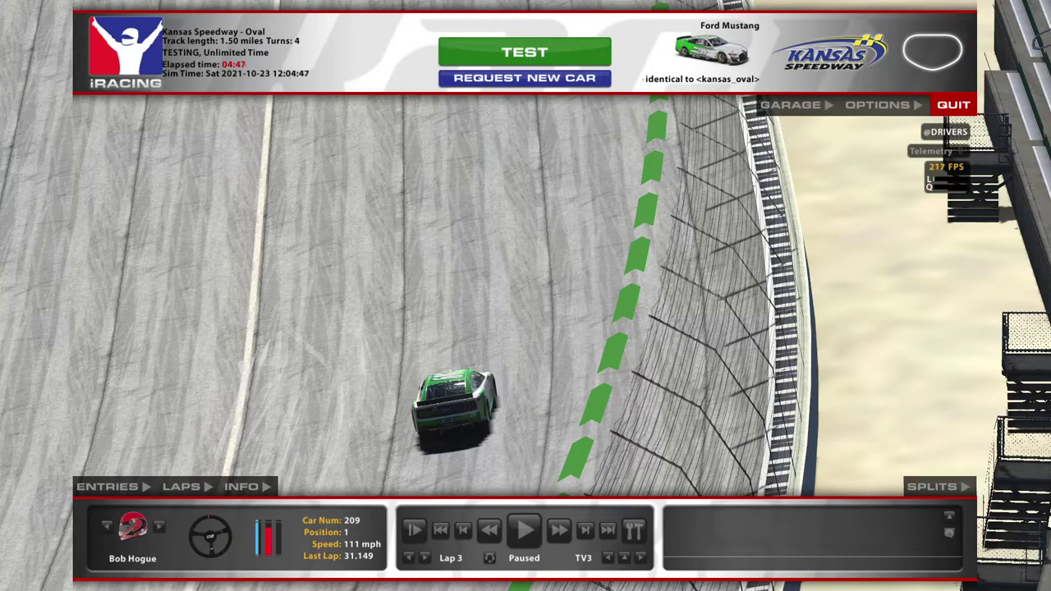
Switch to ATLAS Express and load the four-lap Kansas session from the iRacing telemetry folder, sorting the sessions by start time
key(alt+Tab)
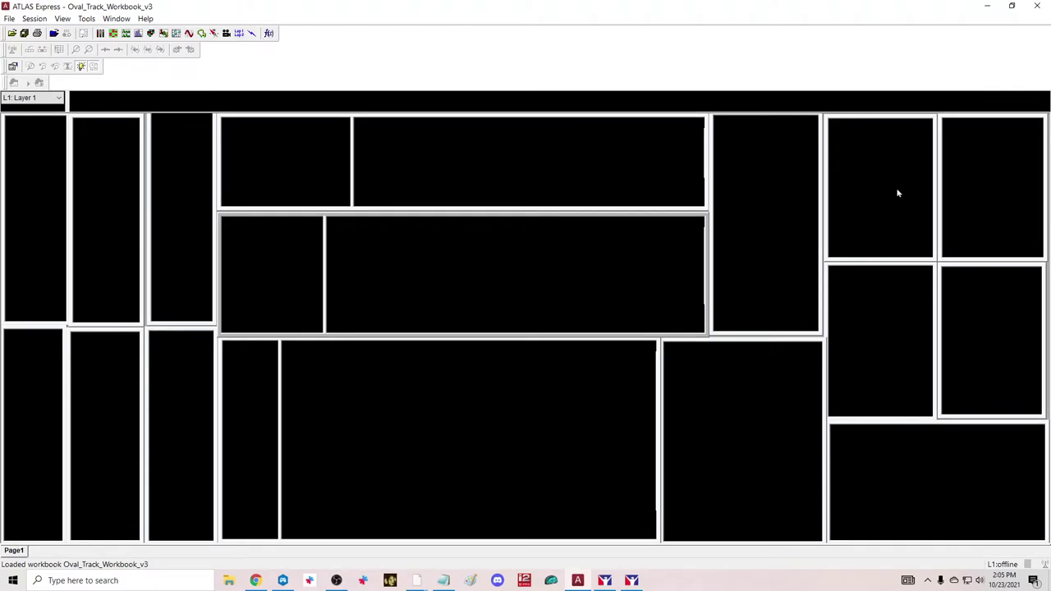
click(34, 18)
mouse_move(62, 19)
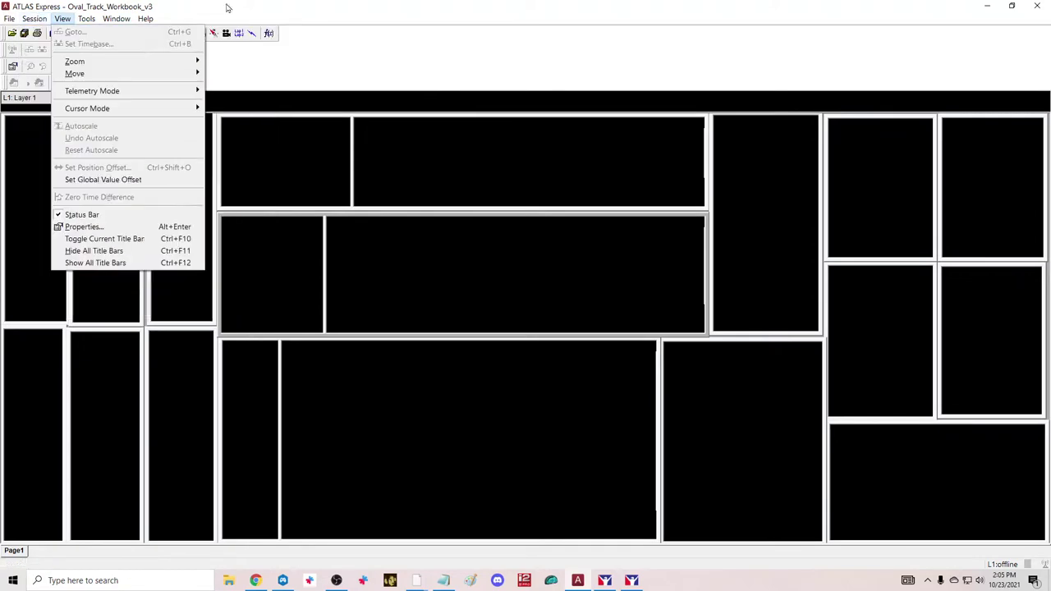
click(383, 35)
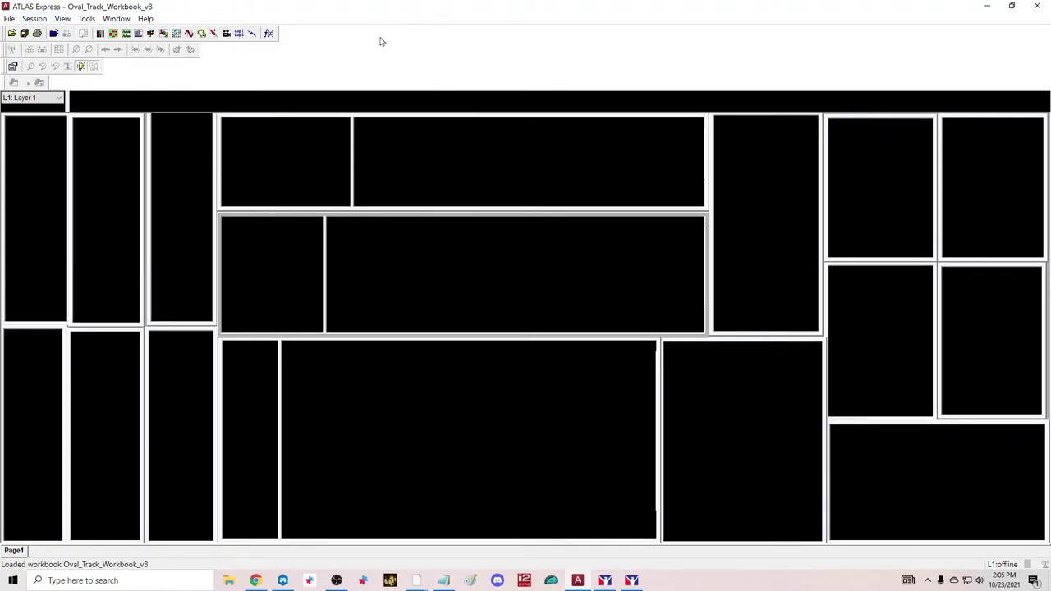
click(53, 34)
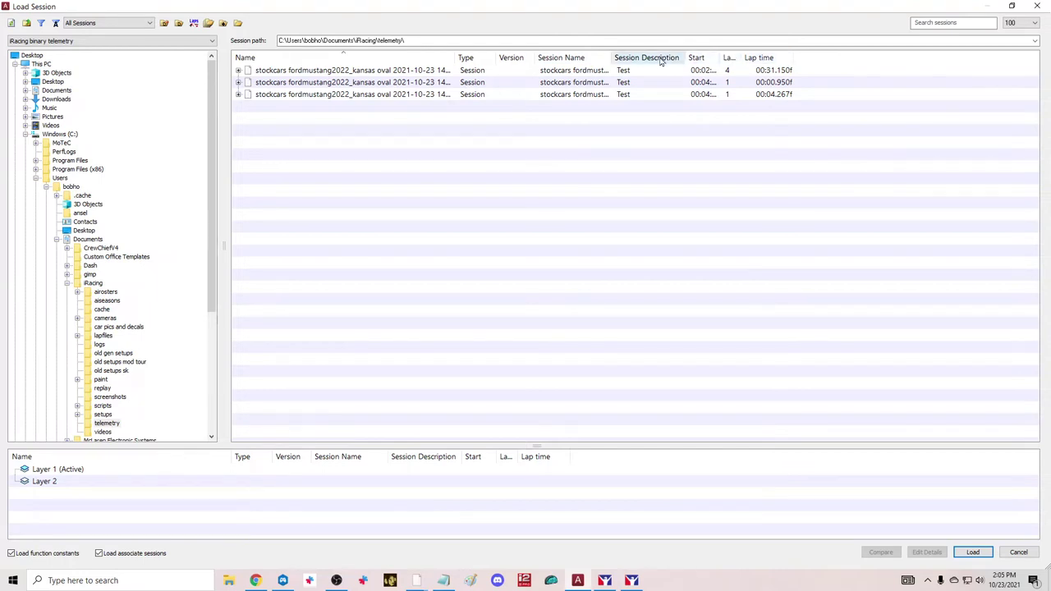
click(712, 62)
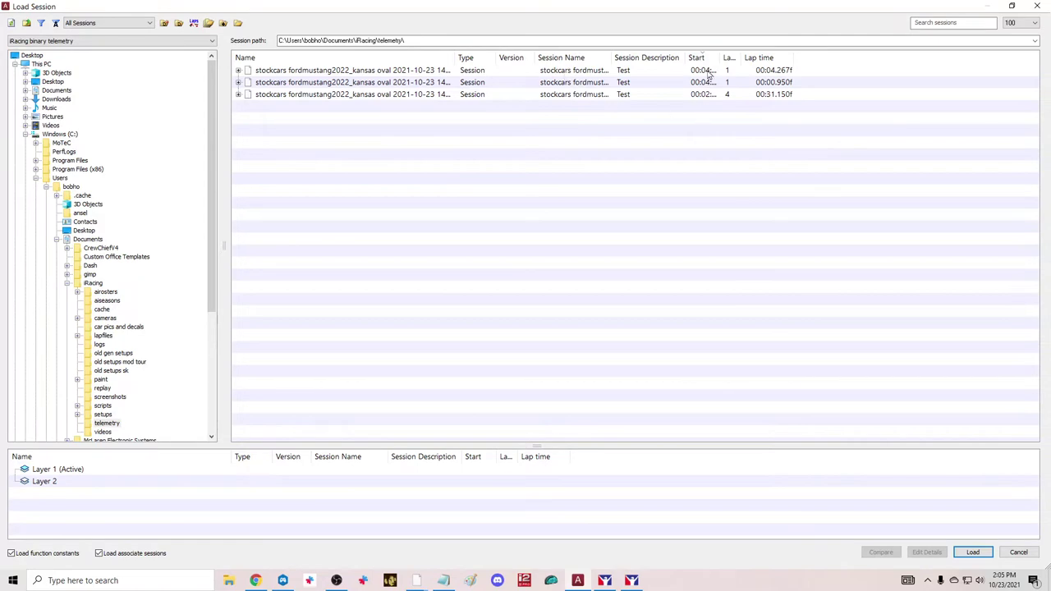
double_click(419, 97)
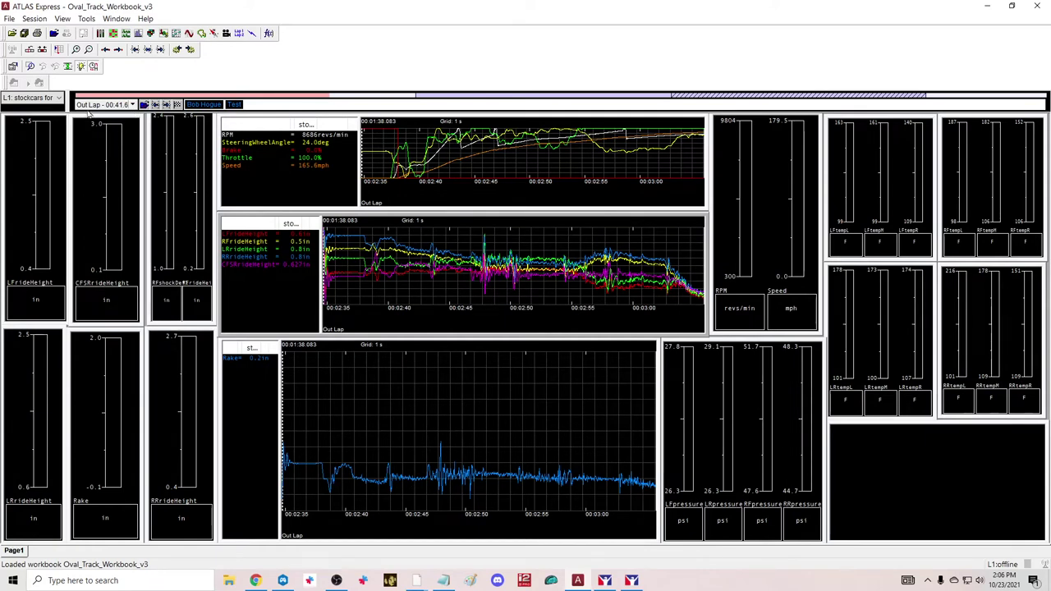
Display the fastest lap, 2f - 00:31.150, in the workbook
click(132, 104)
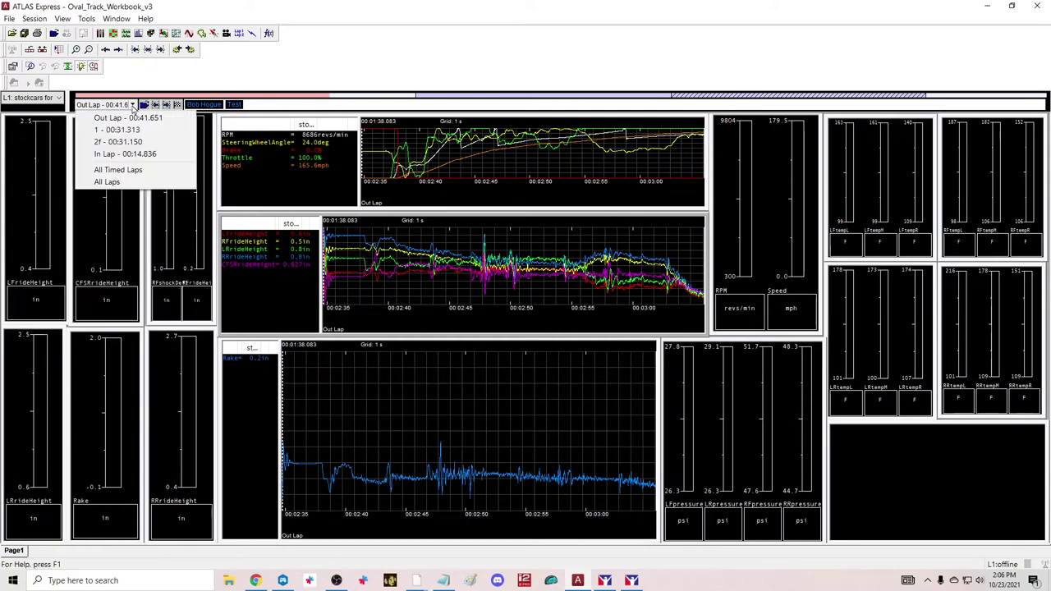
click(120, 143)
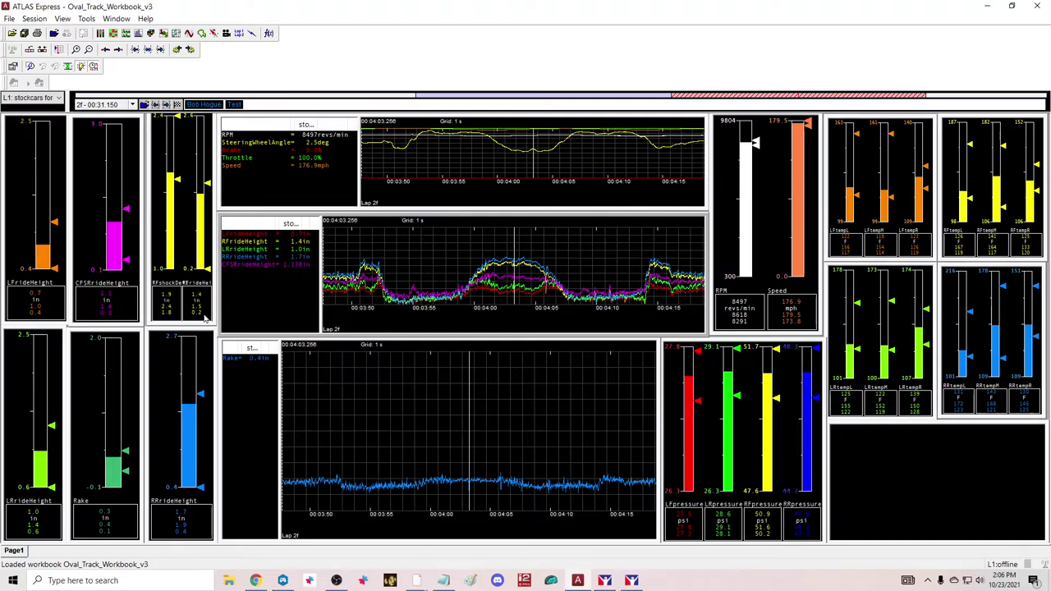
Remove the RFshockDefl parameter from the bar display it shares with RFrideHeight
right_click(183, 207)
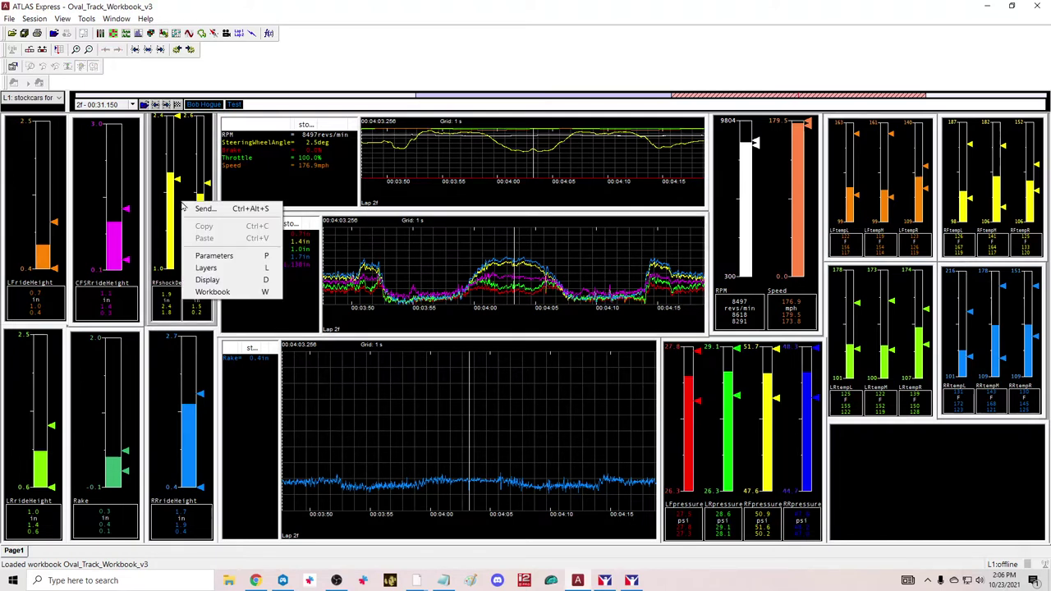
click(212, 256)
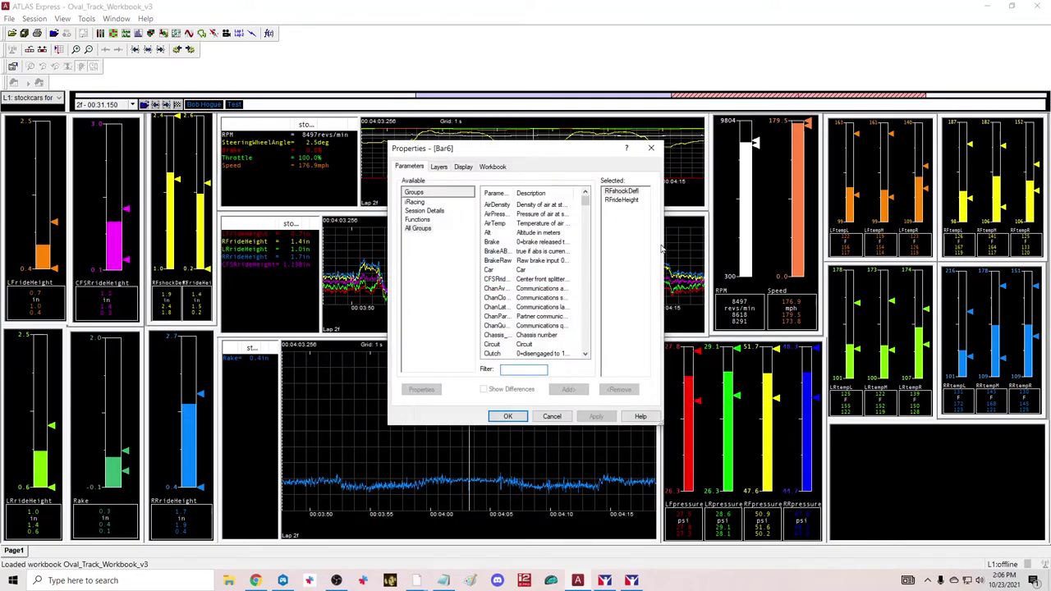
click(622, 191)
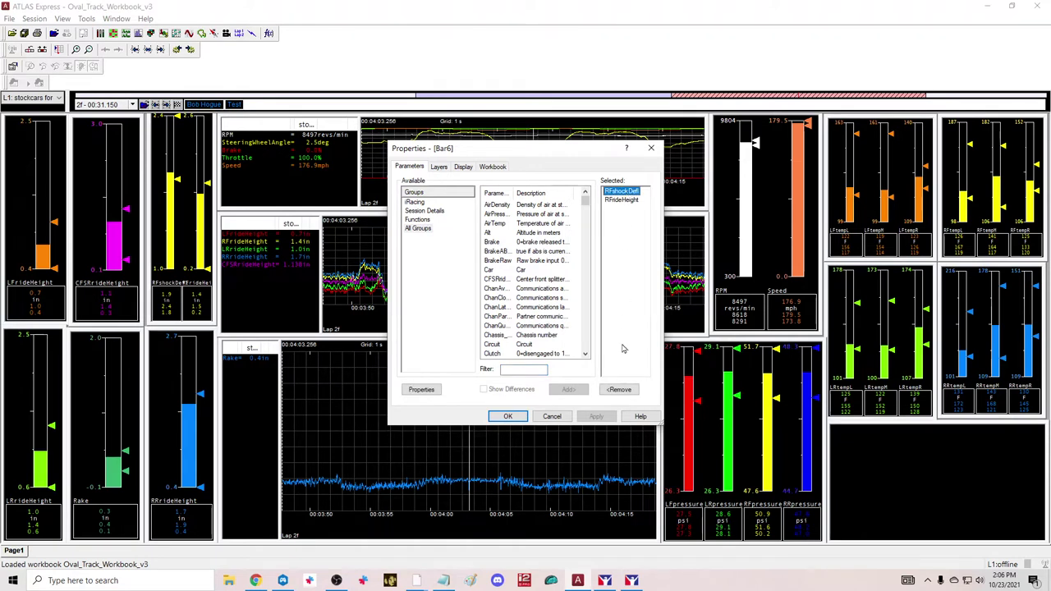
click(621, 390)
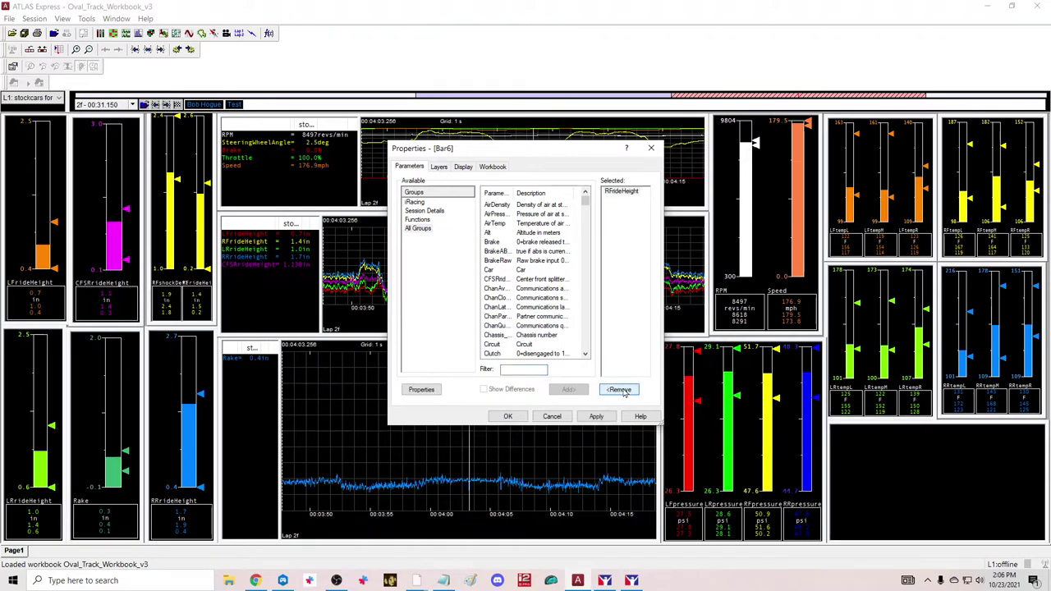
click(597, 417)
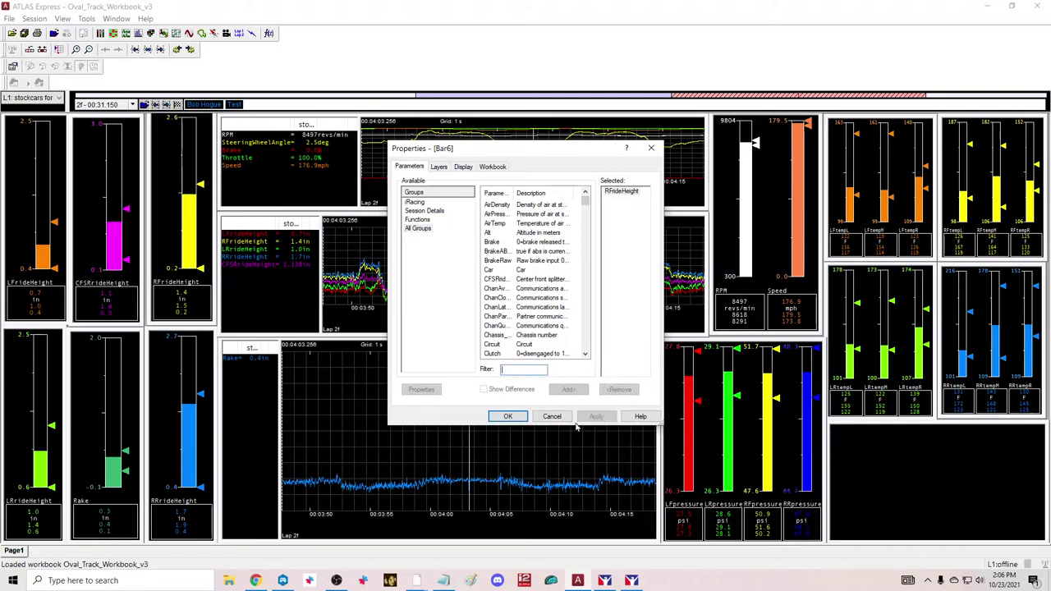
click(517, 417)
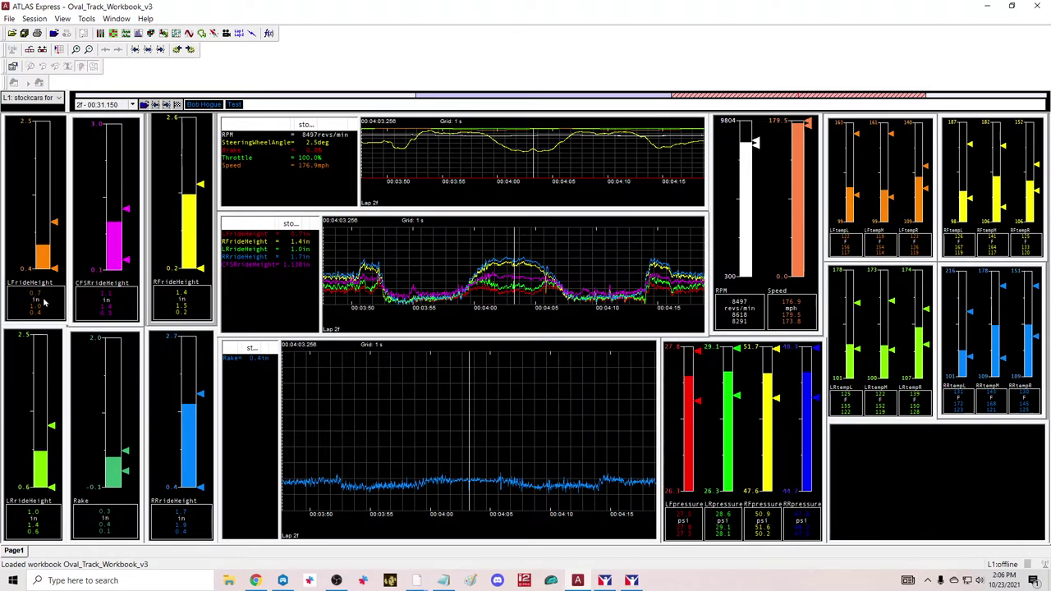
Regenerate the circuit from the lap in the empty track display and load the map into the workbook
mouse_move(469, 403)
mouse_down()
mouse_move(485, 402)
mouse_move(474, 404)
mouse_up()
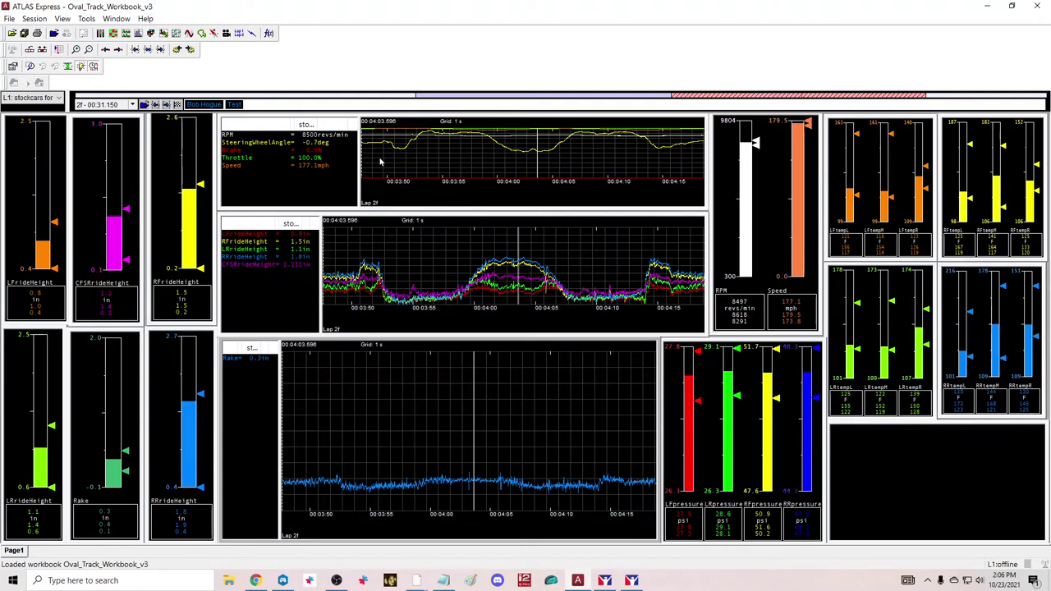
drag(481, 418, 447, 420)
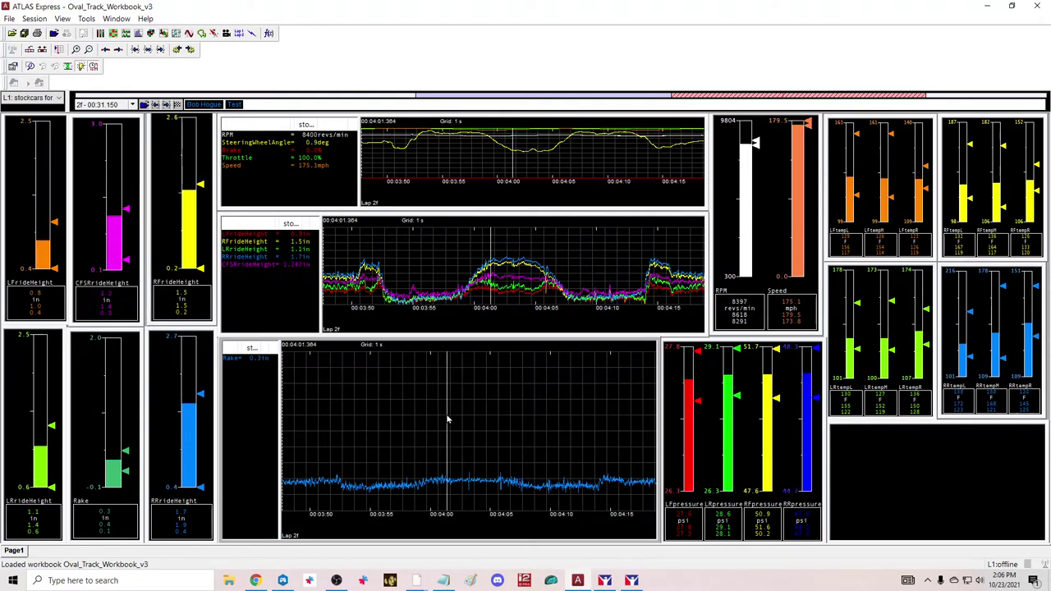
right_click(892, 456)
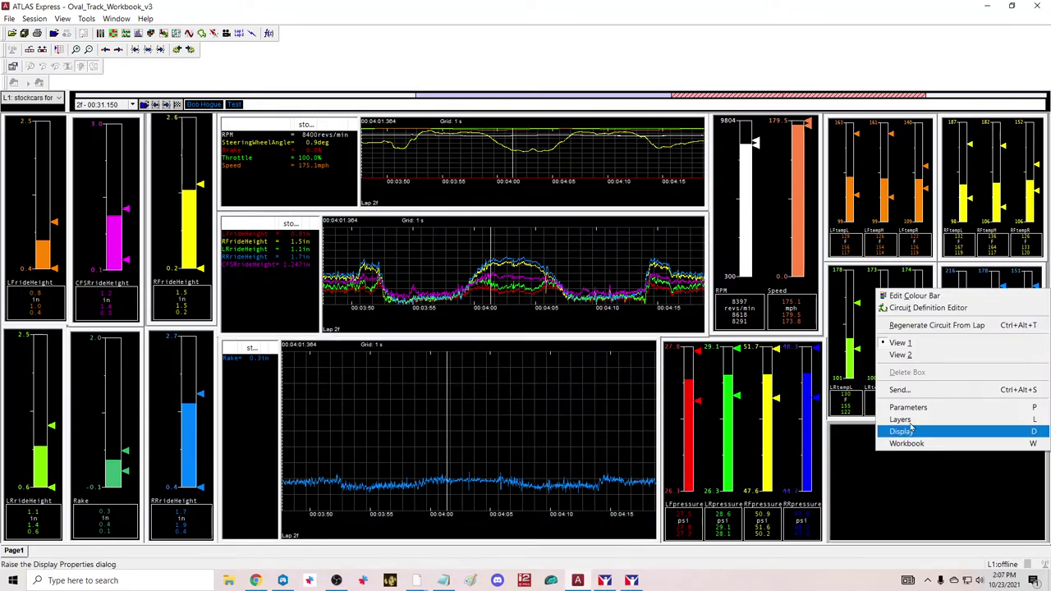
click(942, 326)
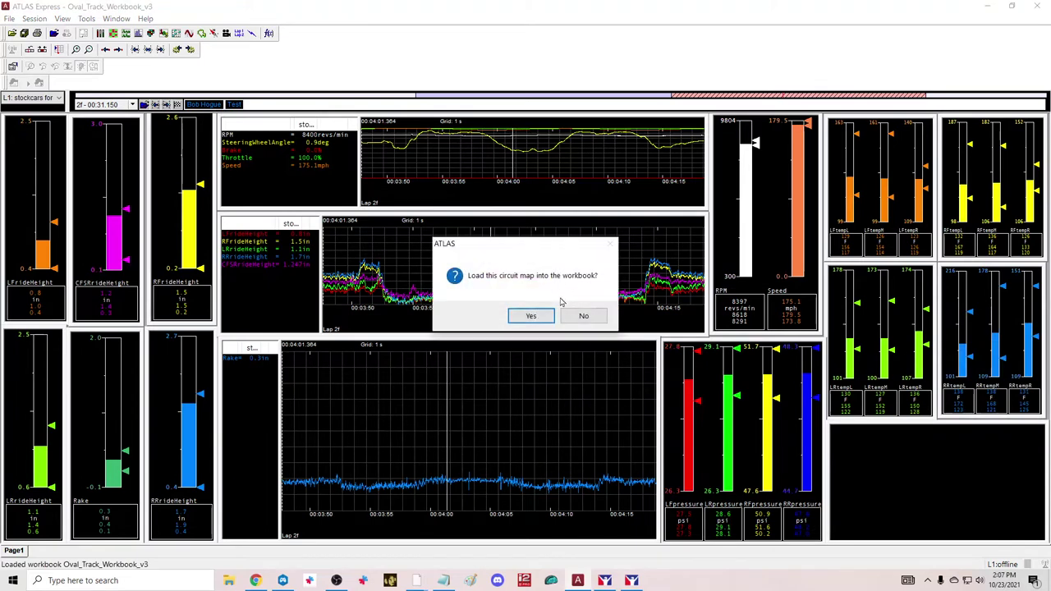
click(537, 317)
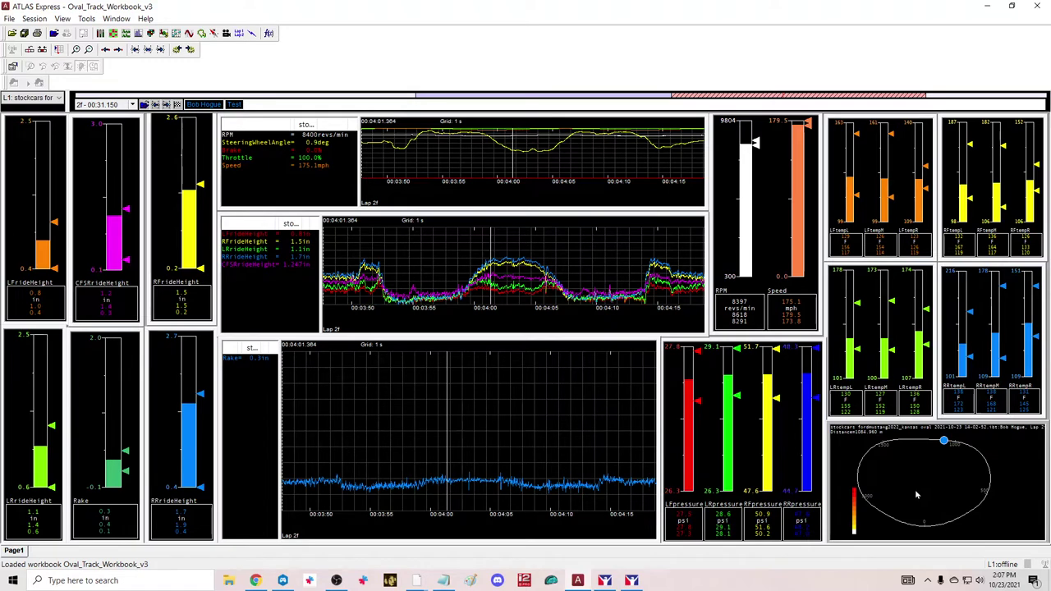
Examine ride heights, rake, speed and tire data at different points of the lap, comparing the back straight with the turns
mouse_move(945, 444)
mouse_down()
mouse_move(858, 451)
mouse_move(892, 439)
mouse_move(934, 446)
mouse_up()
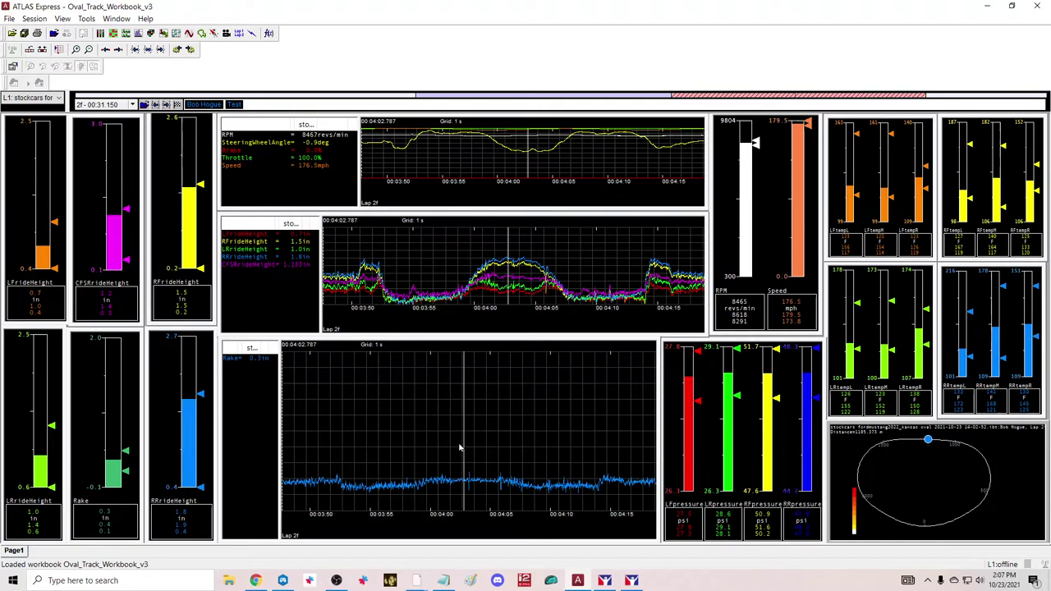
mouse_move(465, 446)
mouse_down()
mouse_move(550, 447)
mouse_move(469, 444)
mouse_up()
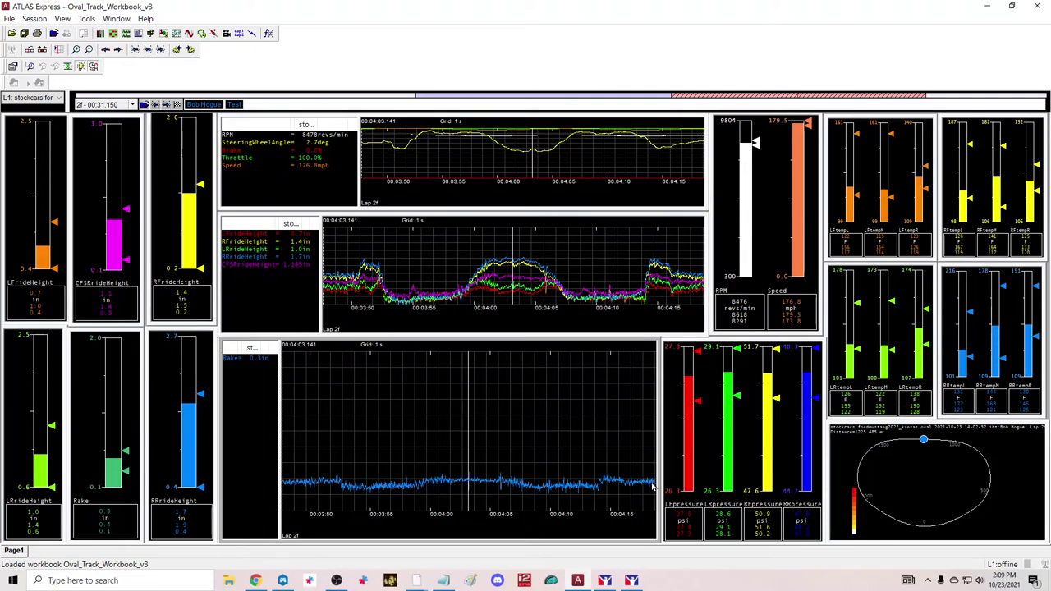
click(409, 472)
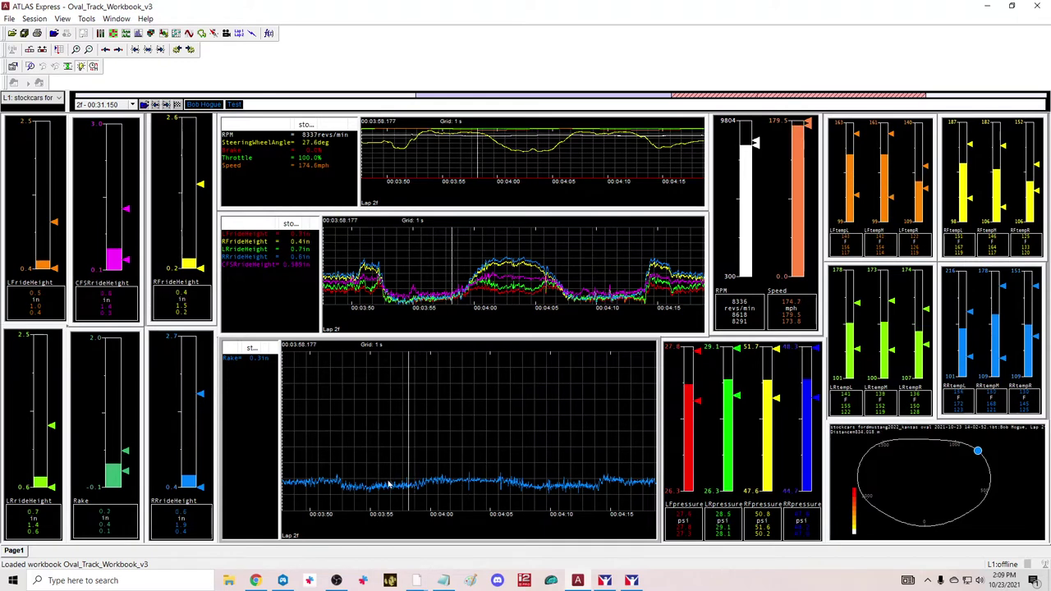
drag(409, 469, 489, 469)
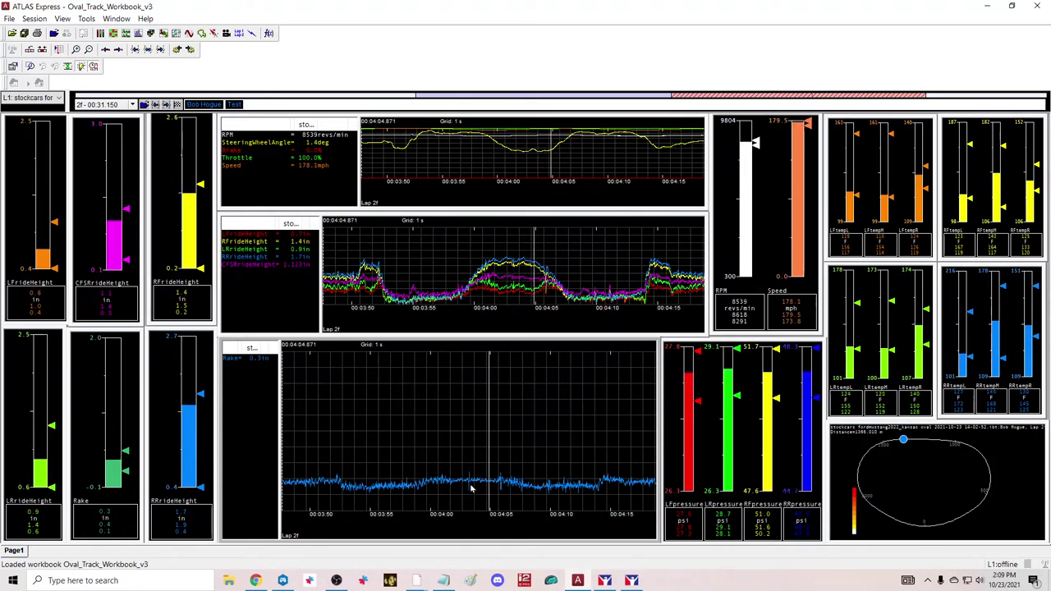
drag(490, 447, 503, 453)
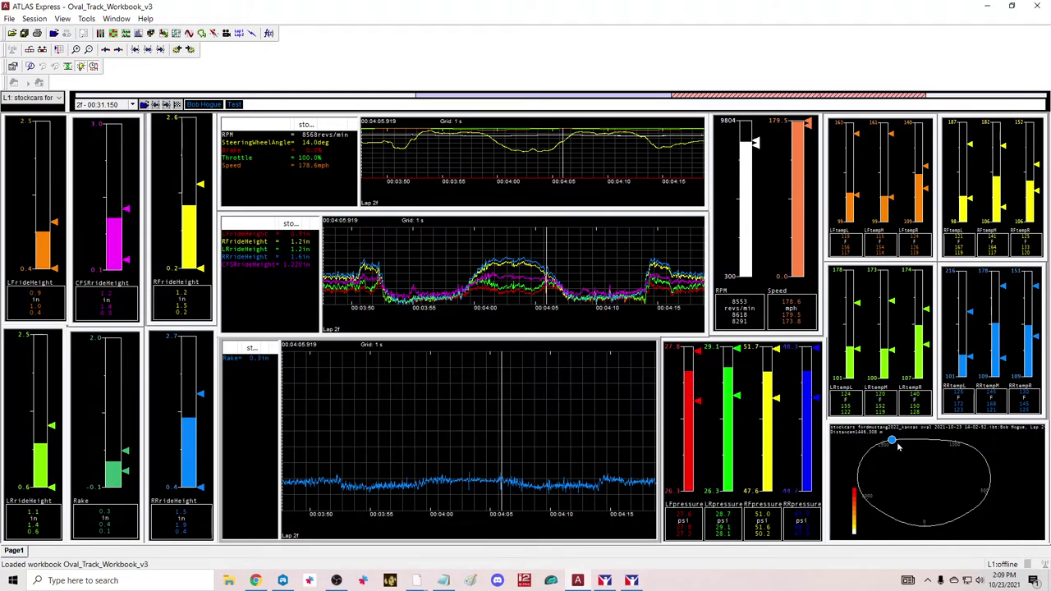
drag(500, 435, 450, 453)
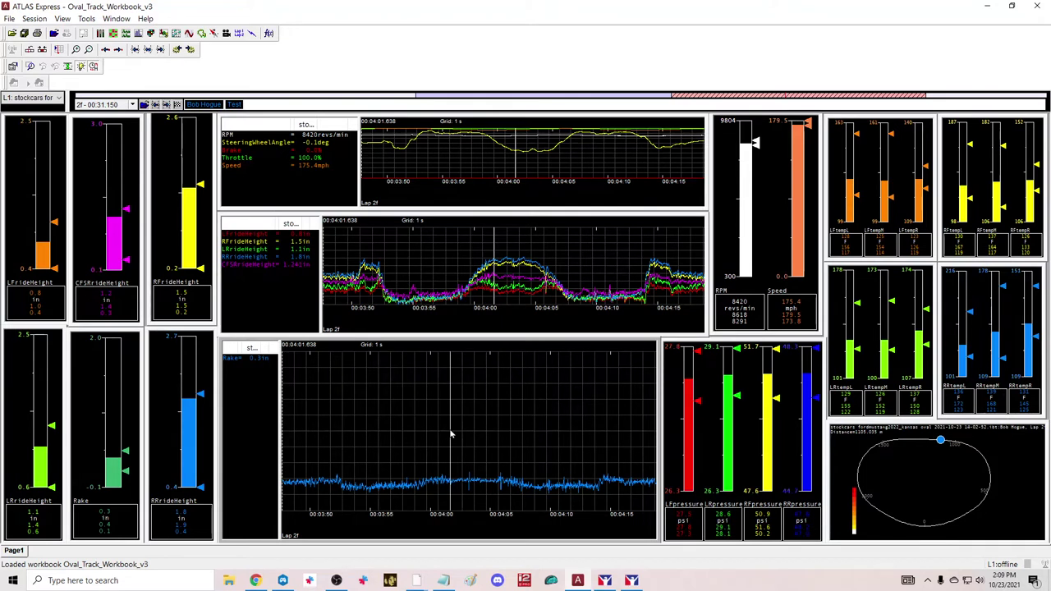
drag(450, 434, 443, 431)
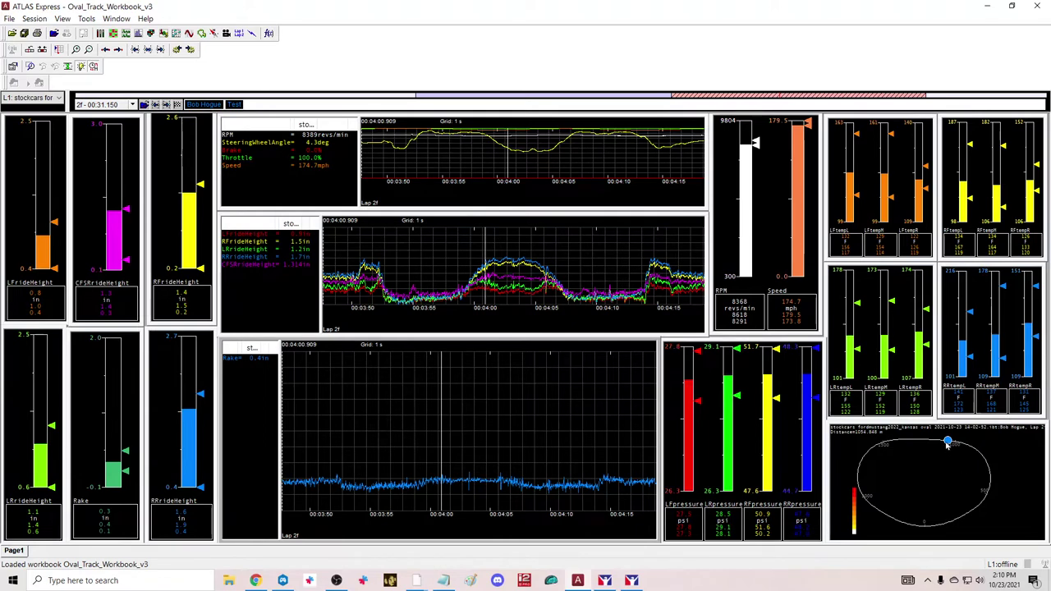
drag(948, 441, 856, 481)
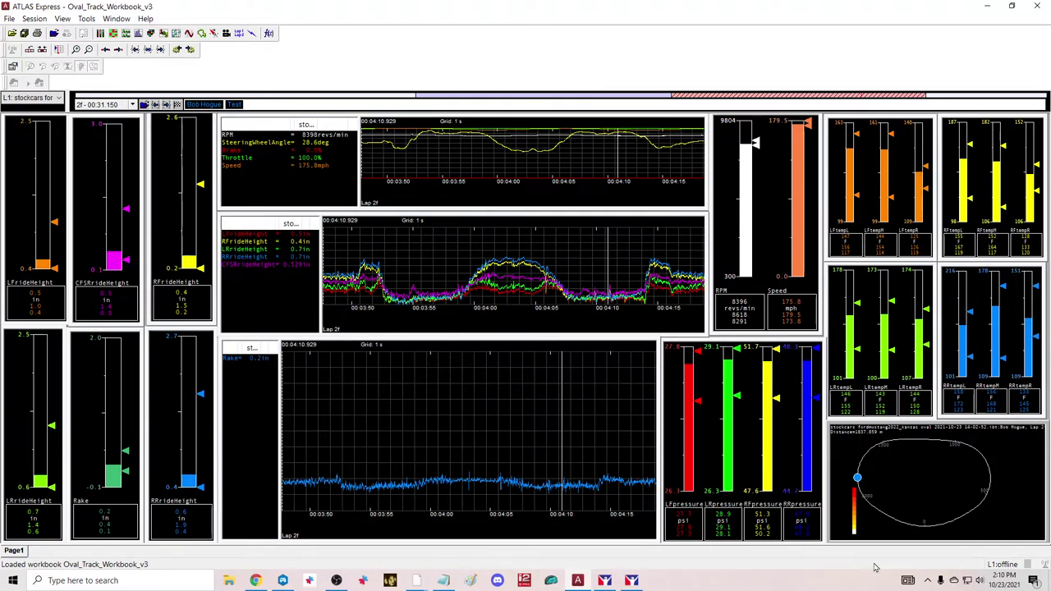
drag(863, 484, 923, 440)
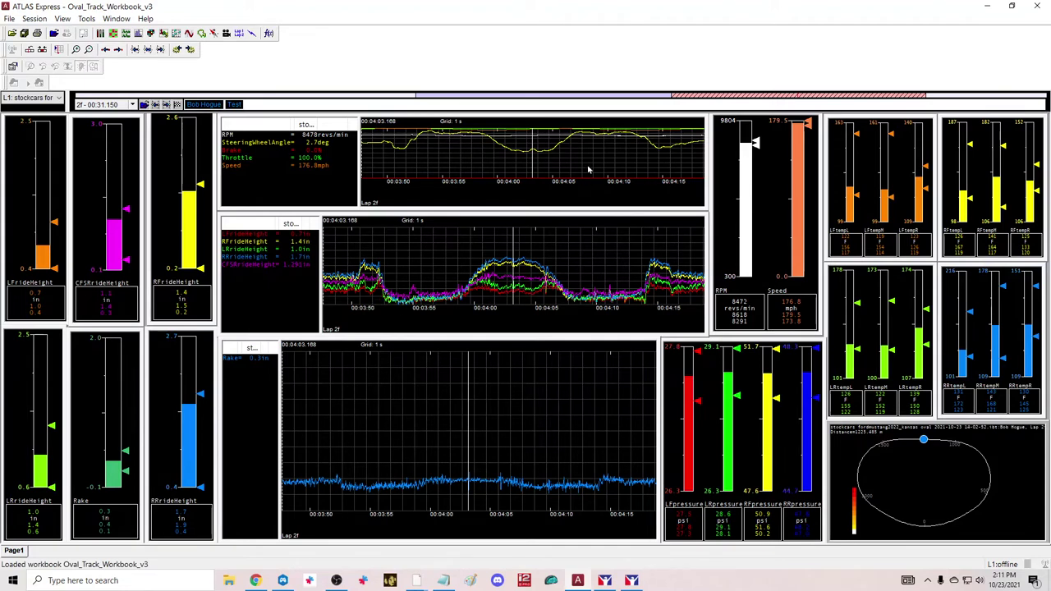
Close the loaded Kansas telemetry session in the workbook without loading another one
click(36, 20)
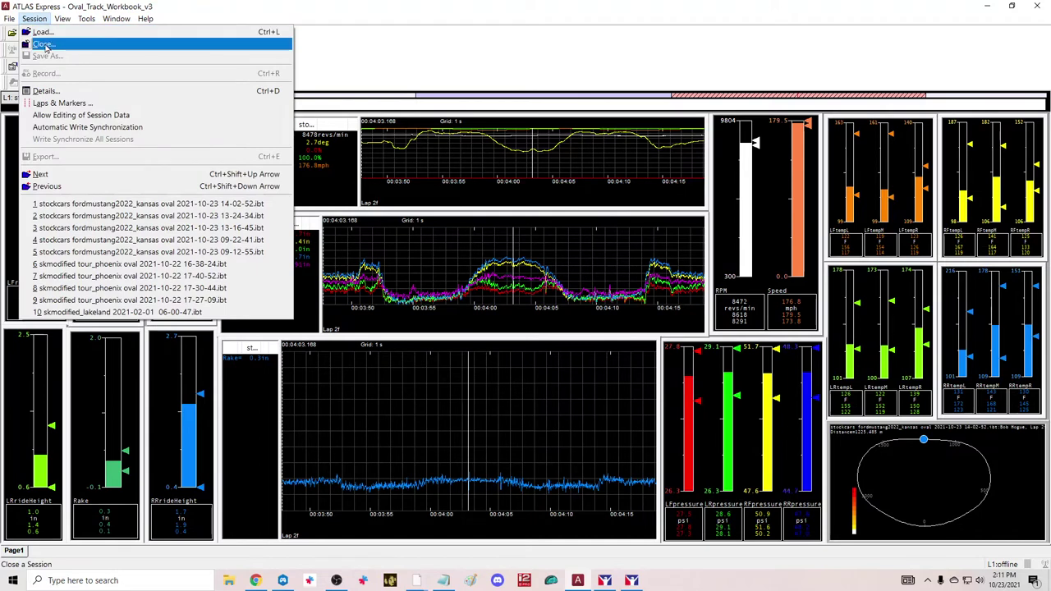
click(46, 46)
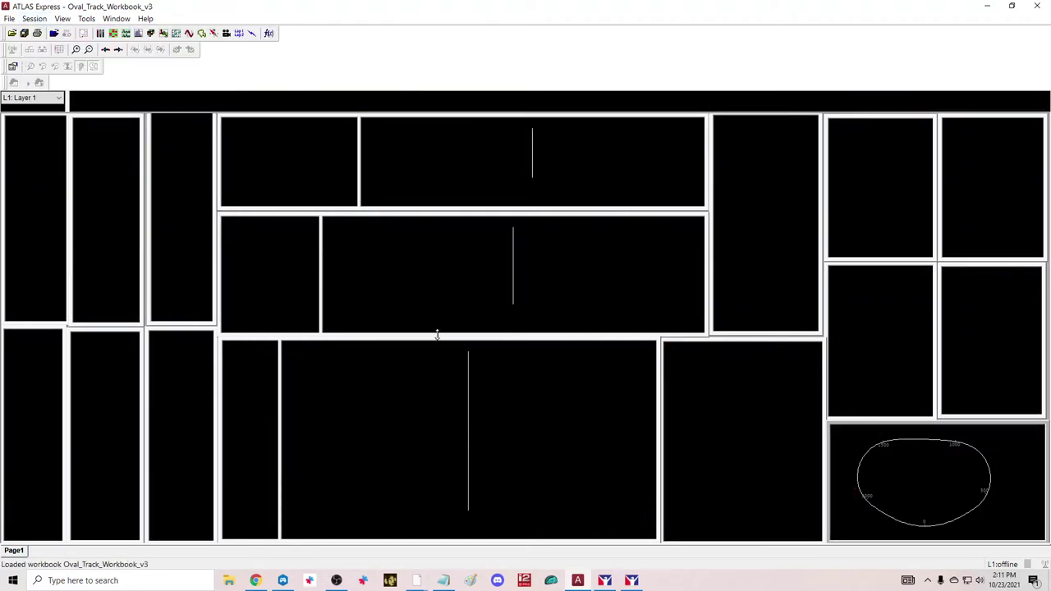
click(54, 33)
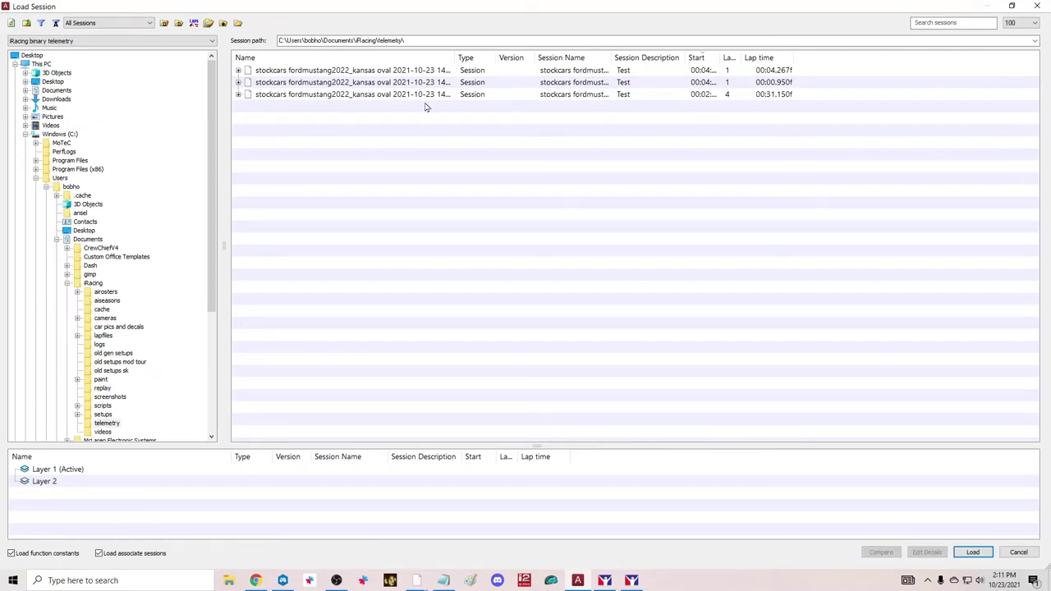
click(1027, 554)
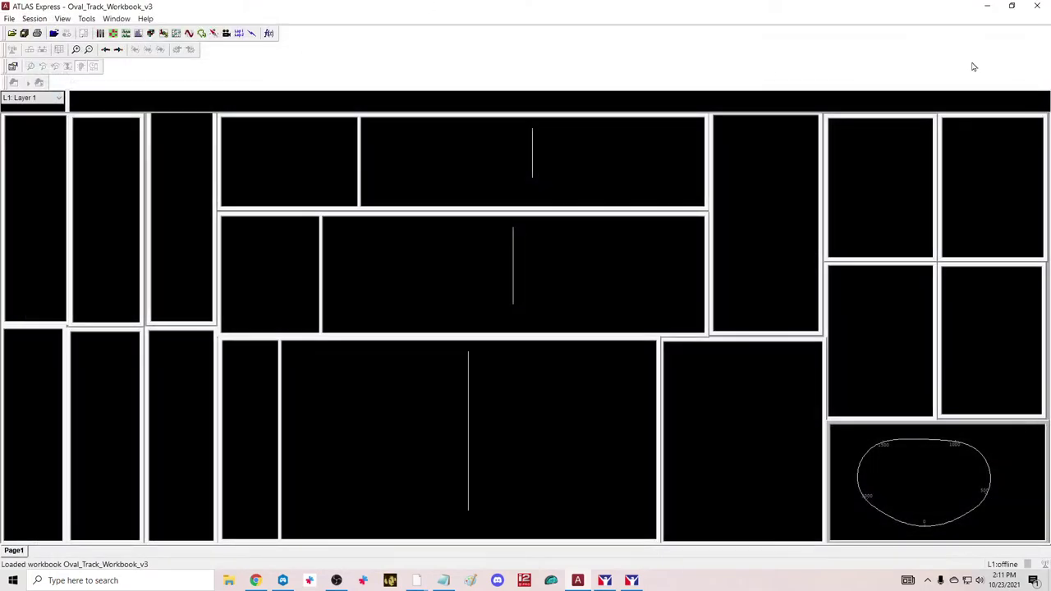
Switch to iRacing and load the saved car setup S4 KANSAS RACE BUSTERS CORNER YOUTUBE V5 in the garage
click(987, 6)
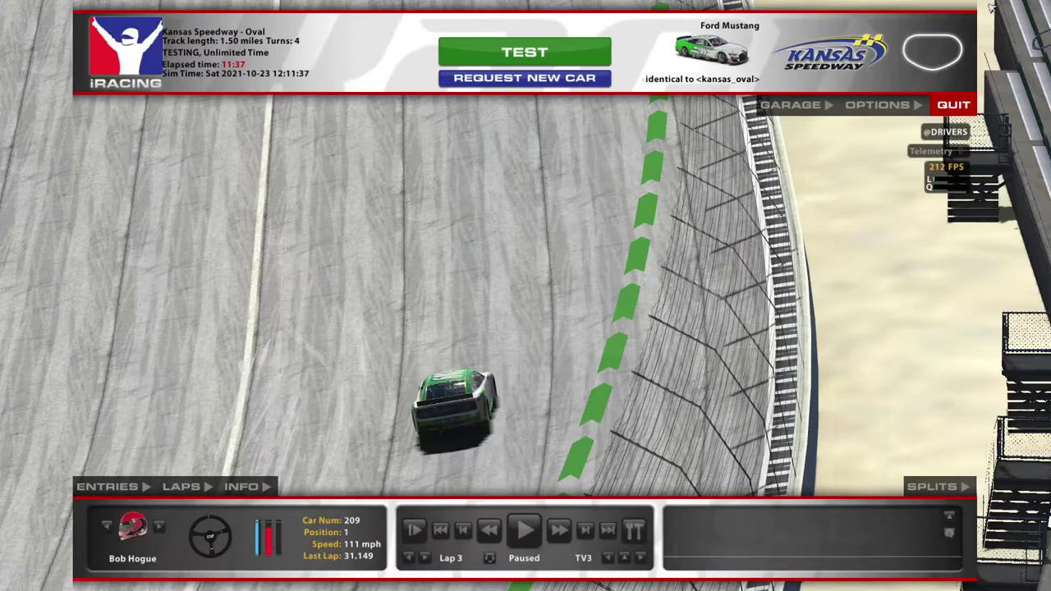
click(802, 111)
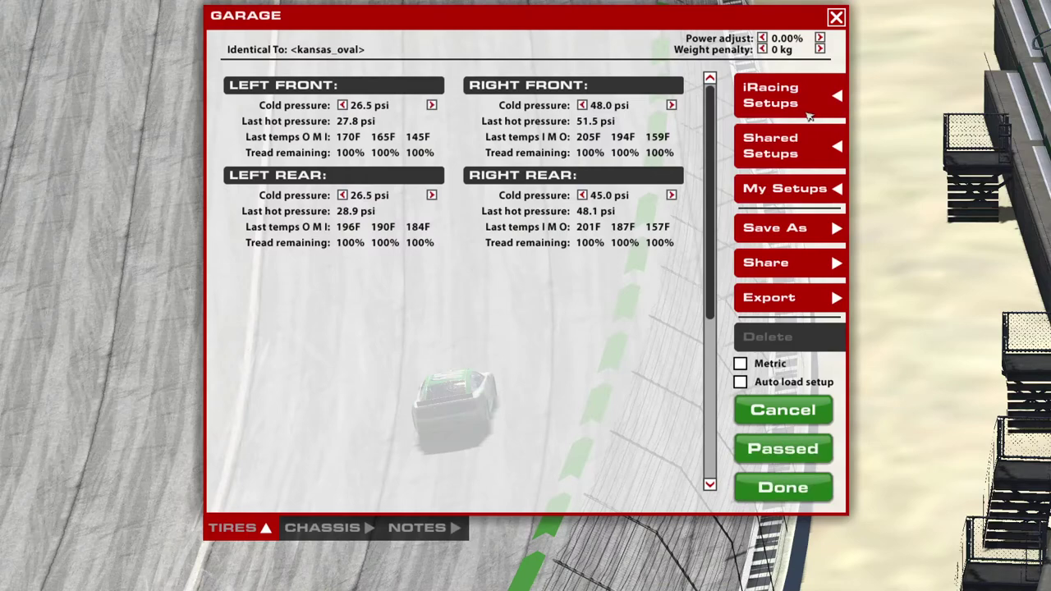
click(786, 188)
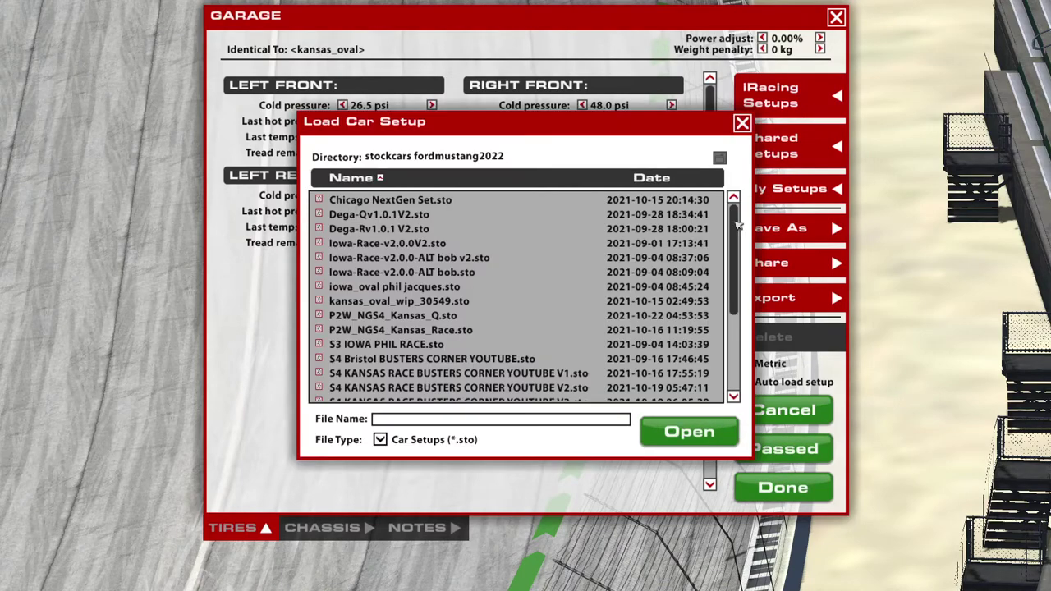
drag(737, 225, 741, 321)
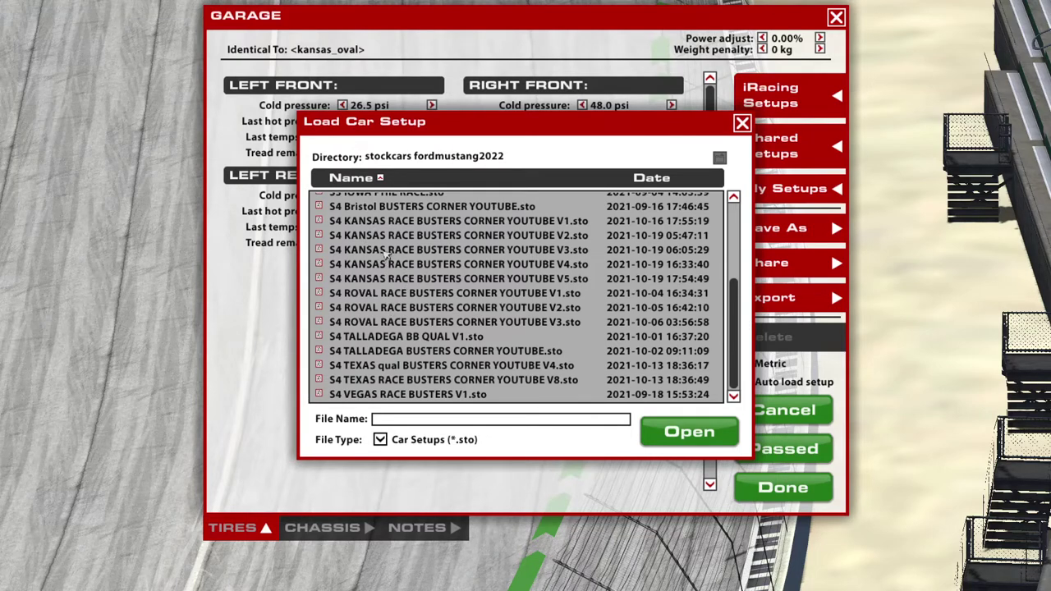
click(559, 279)
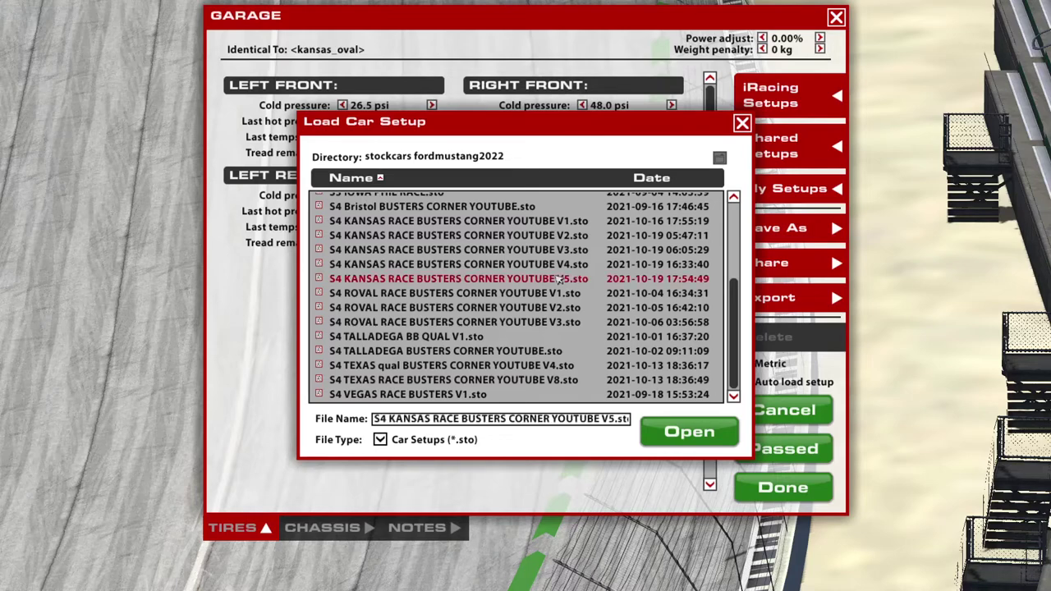
click(698, 437)
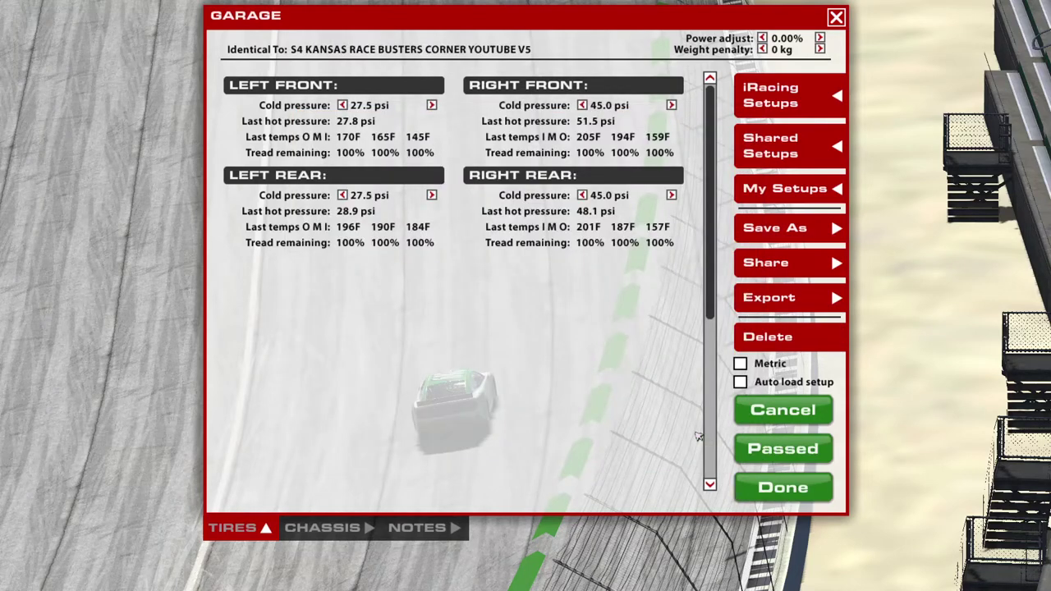
click(779, 488)
Start the Kansas test session with the loaded setup, get into the car and drive it out of the pit lane
click(542, 54)
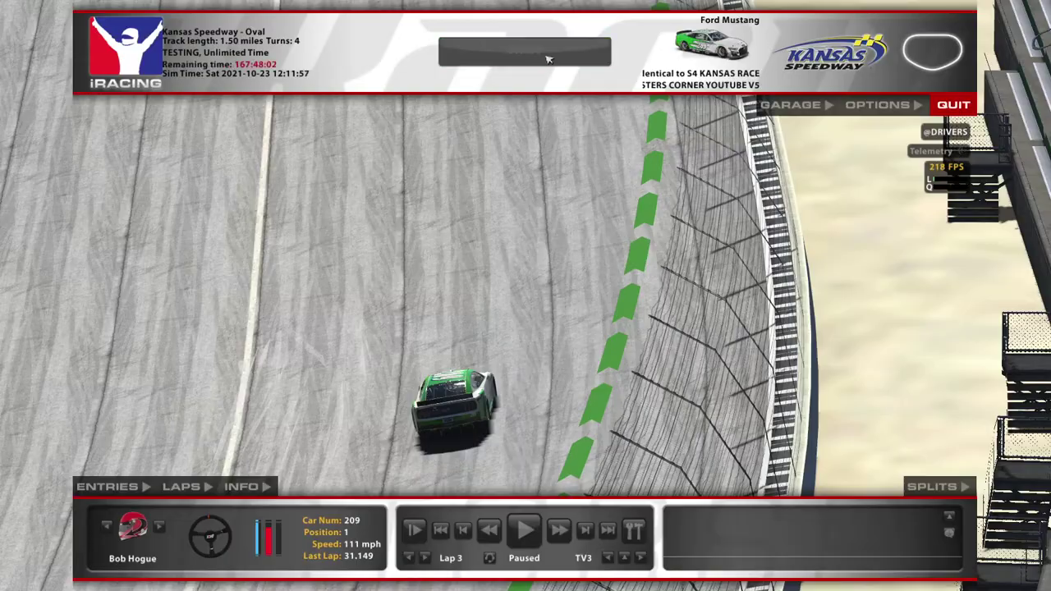
key(s)
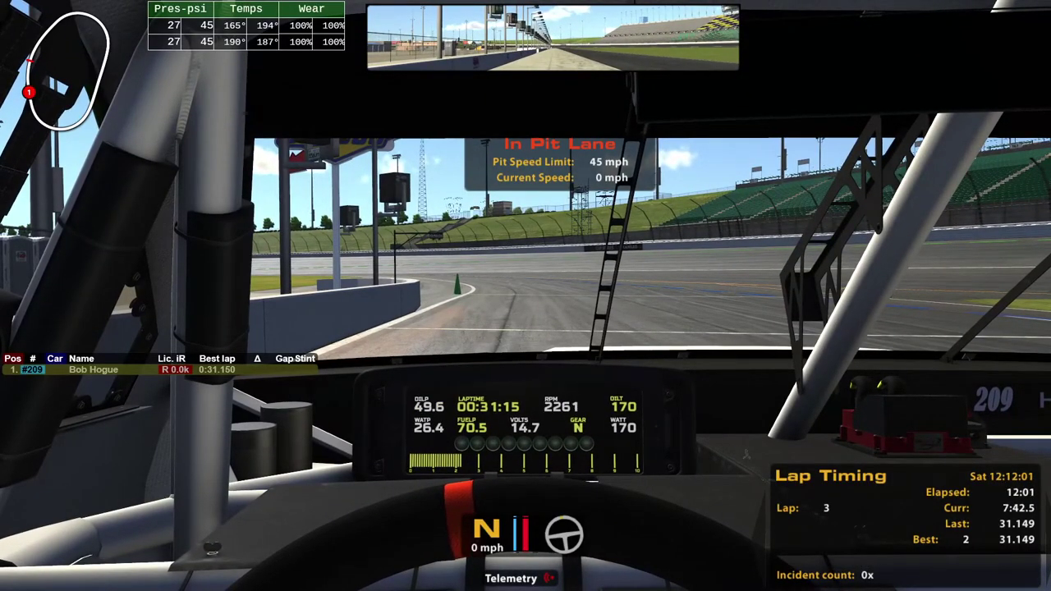
key(e)
key(Up)
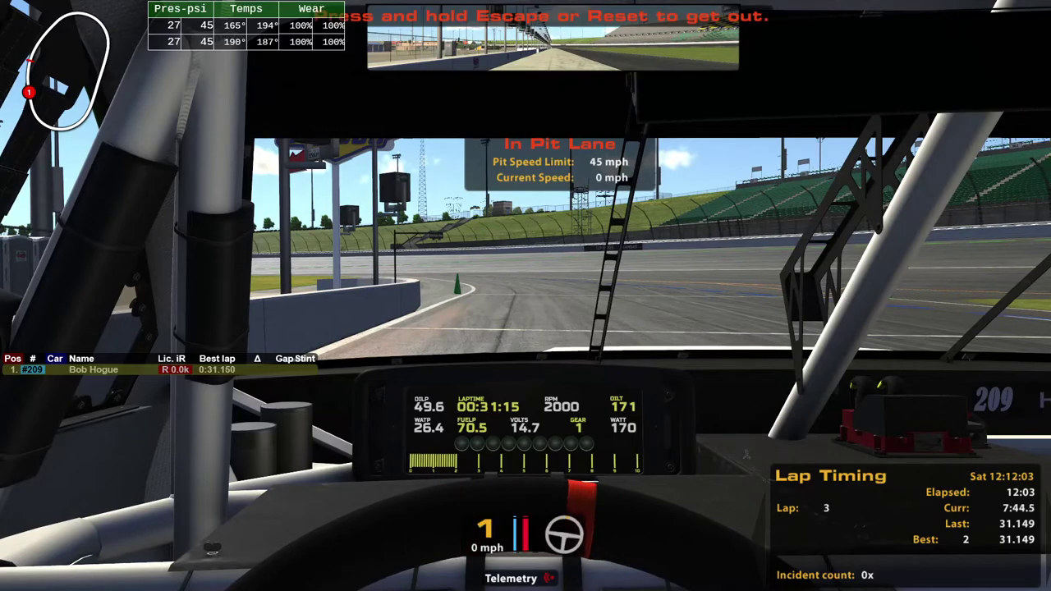
key(Left)
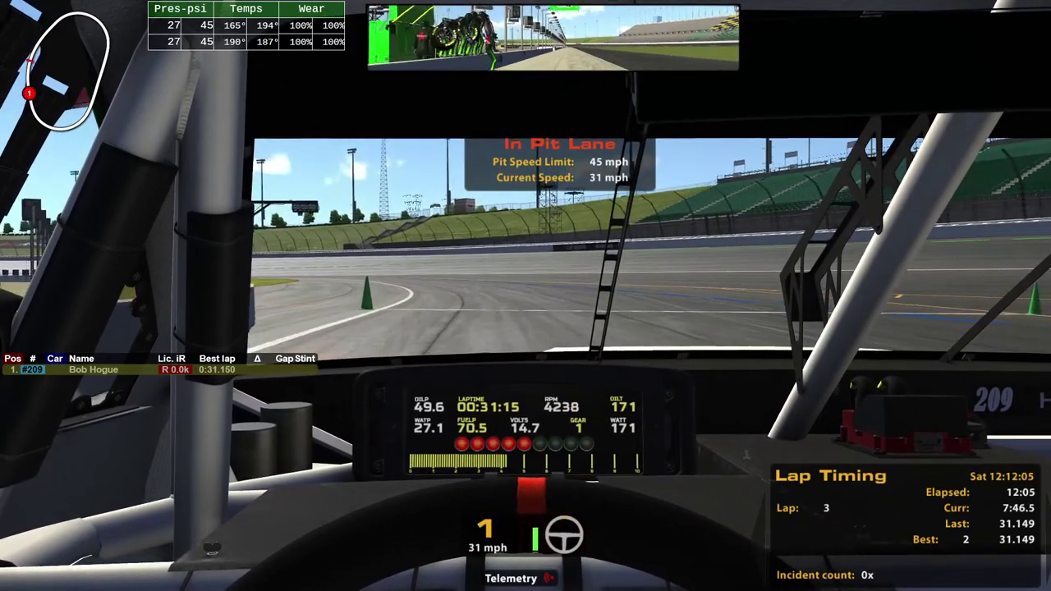
key(Up)
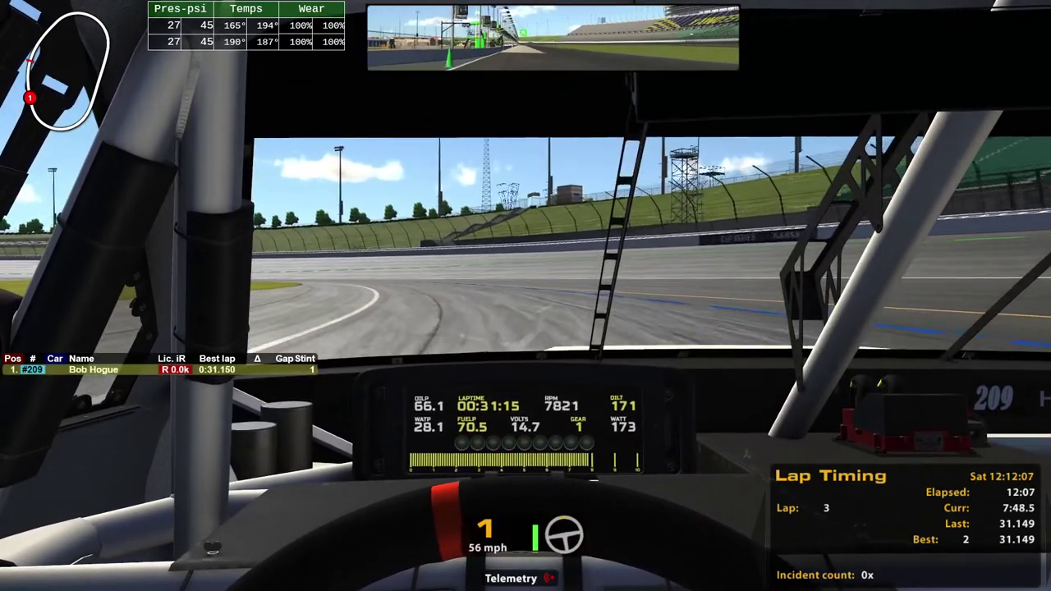
key(e)
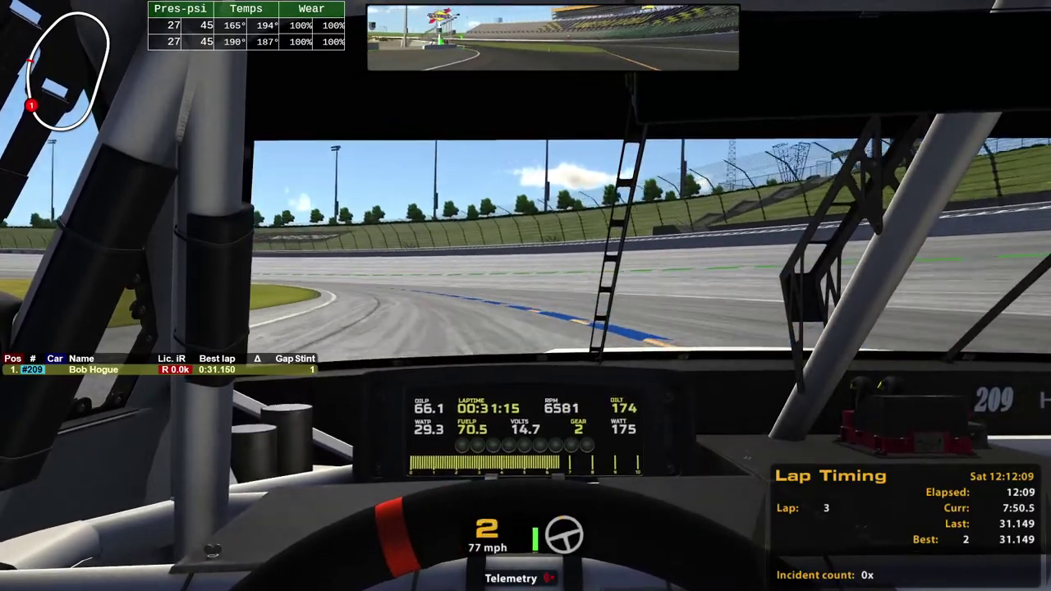
Accelerate up through the gears and run timed laps around the oval, then leave the car and pause the replay
key(Up)
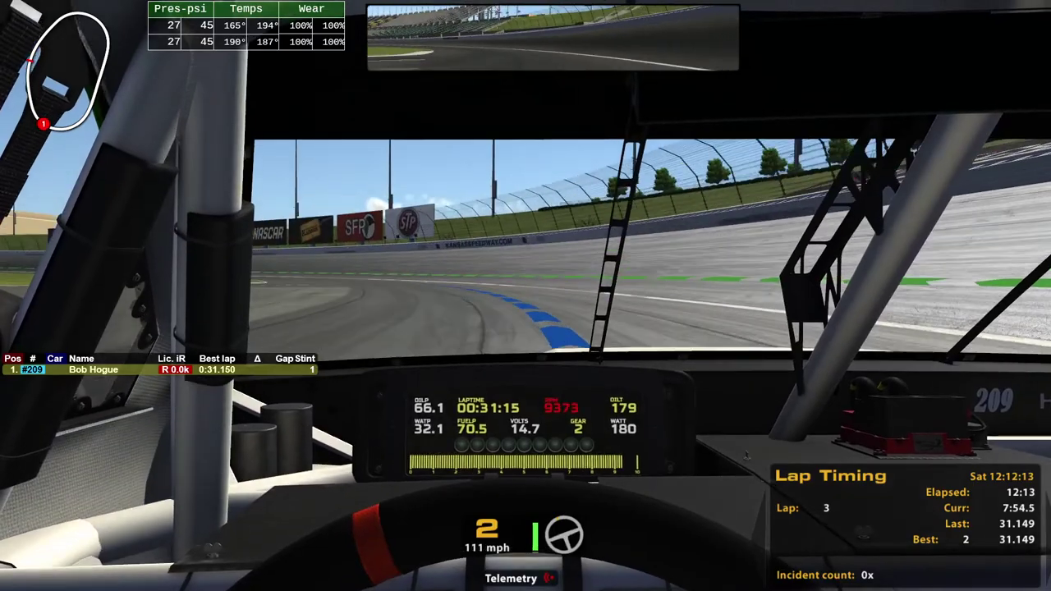
key(e)
key(Up)
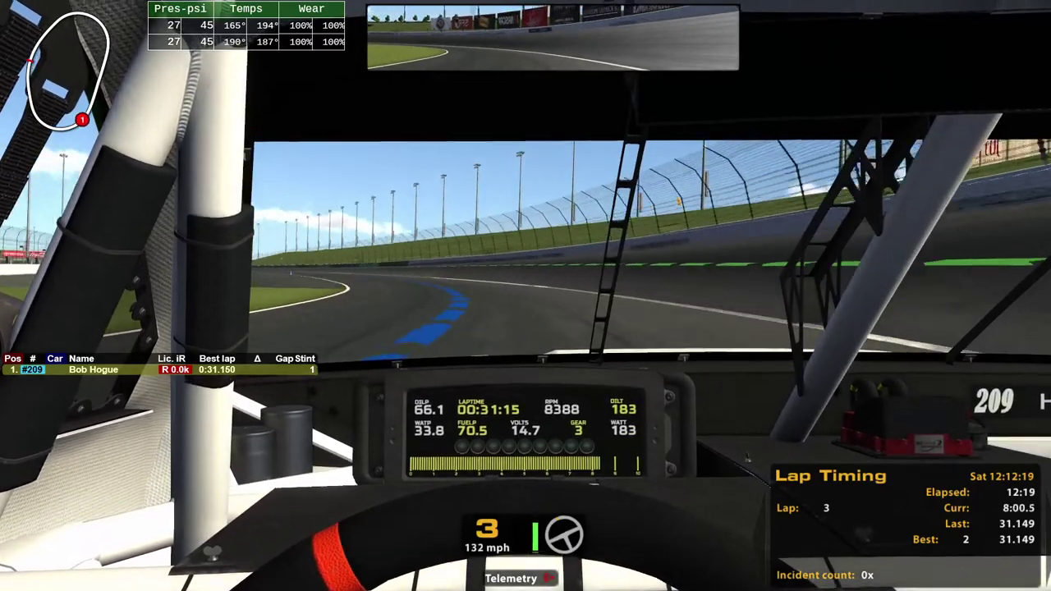
key(Up)
key(Up)
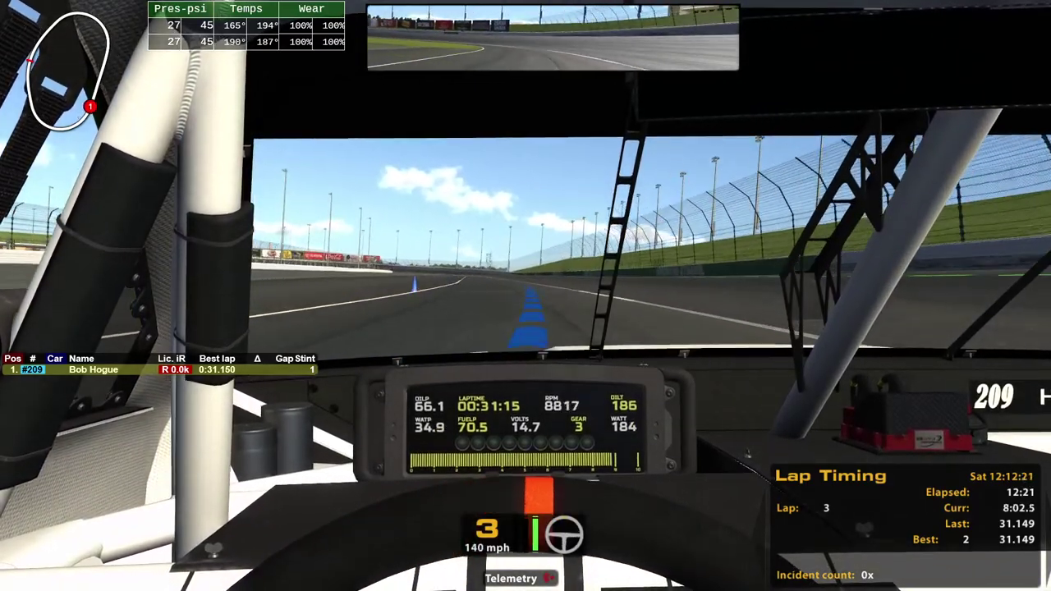
key(Up)
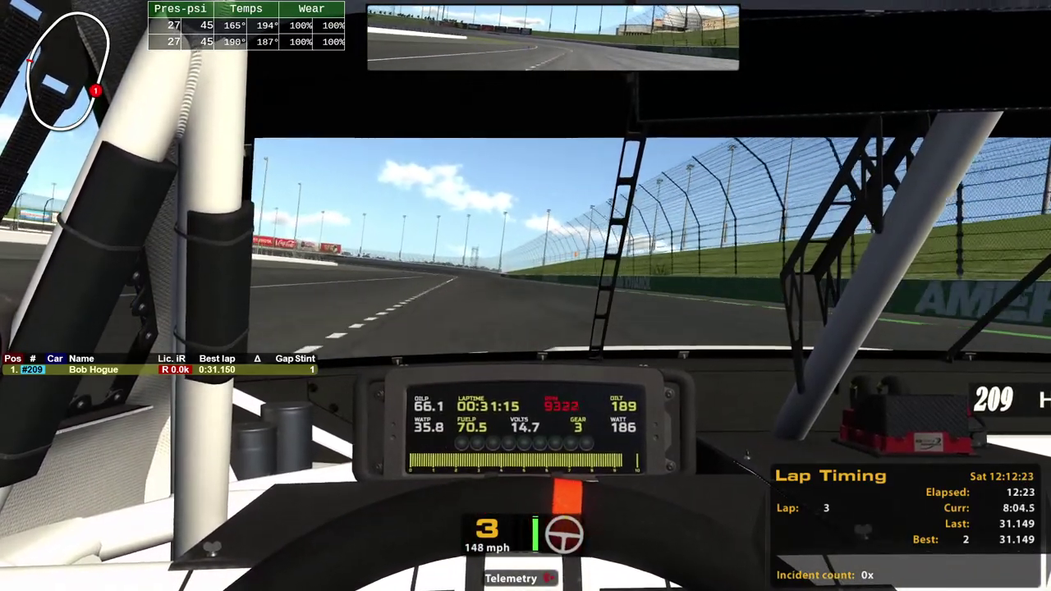
key(Up)
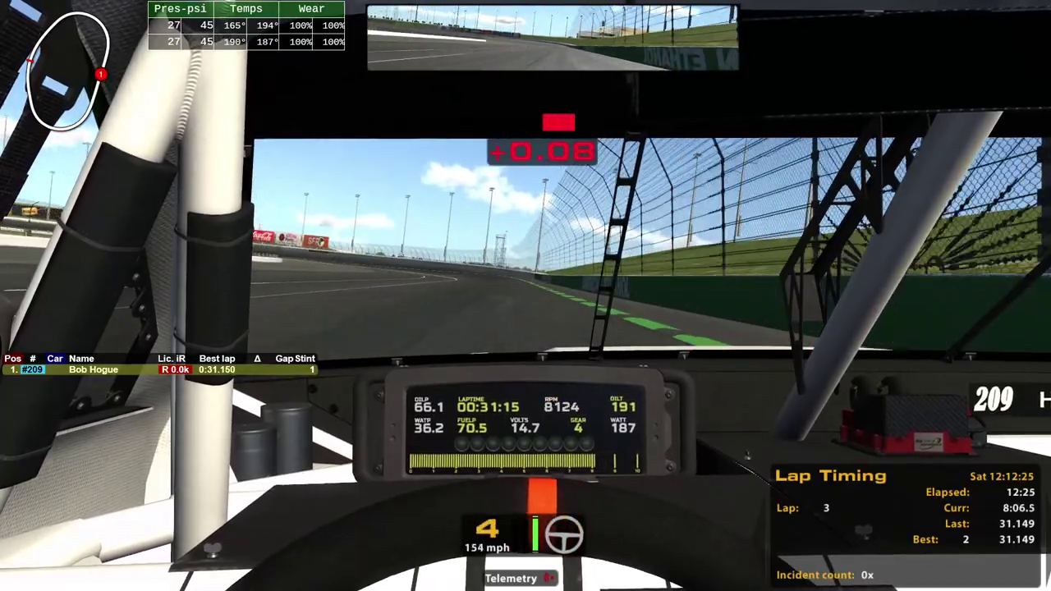
key(Up)
key(Up)
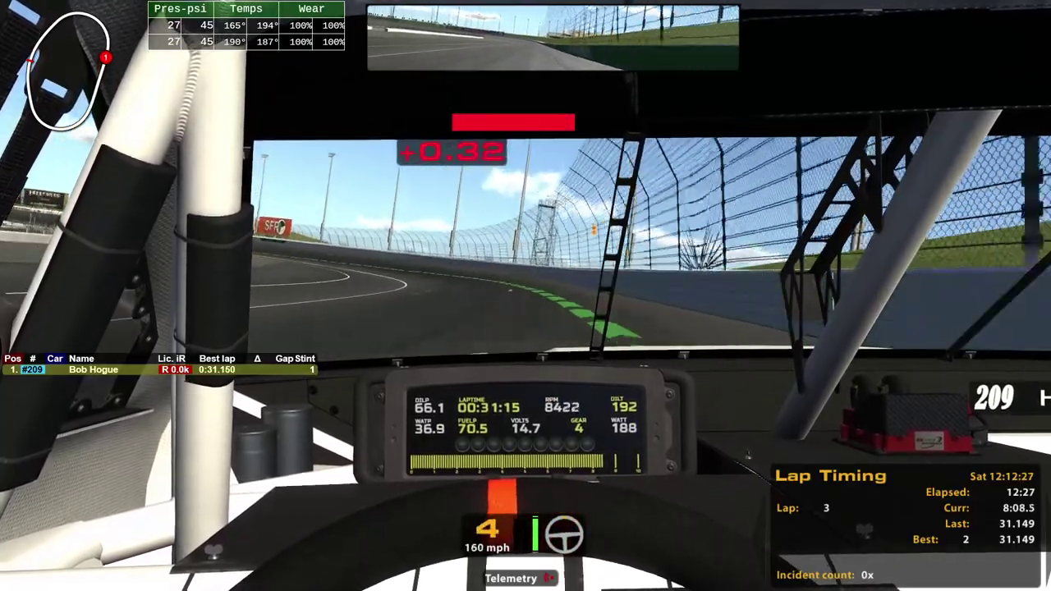
key(Up)
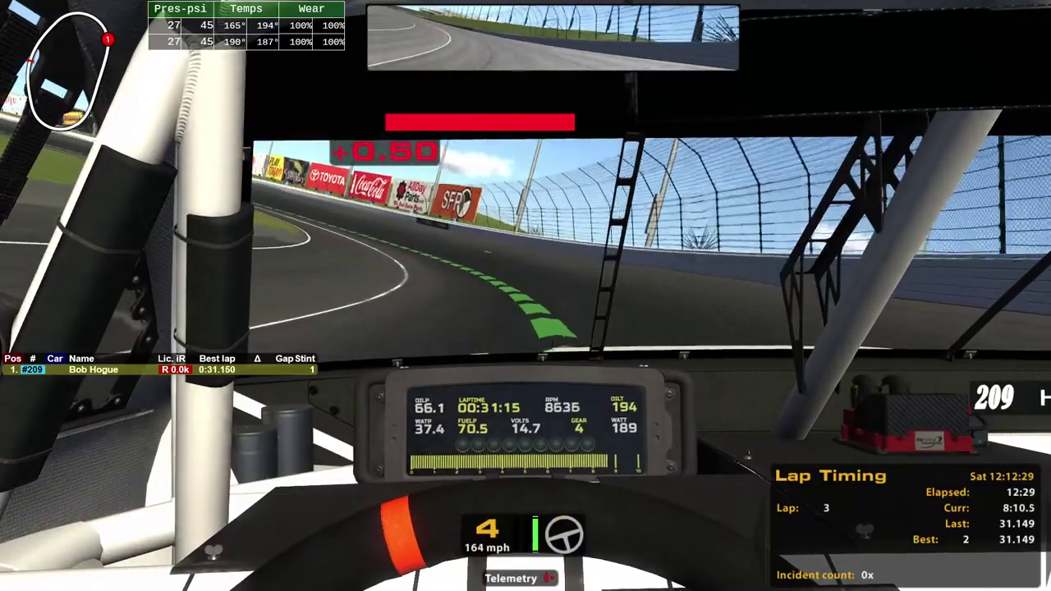
key(Up)
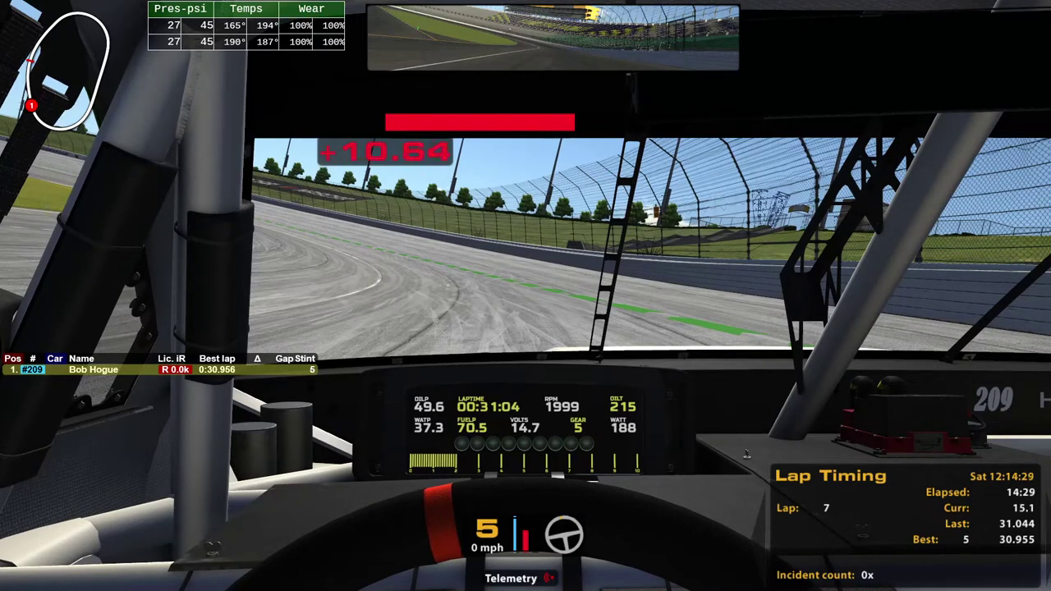
key(Escape)
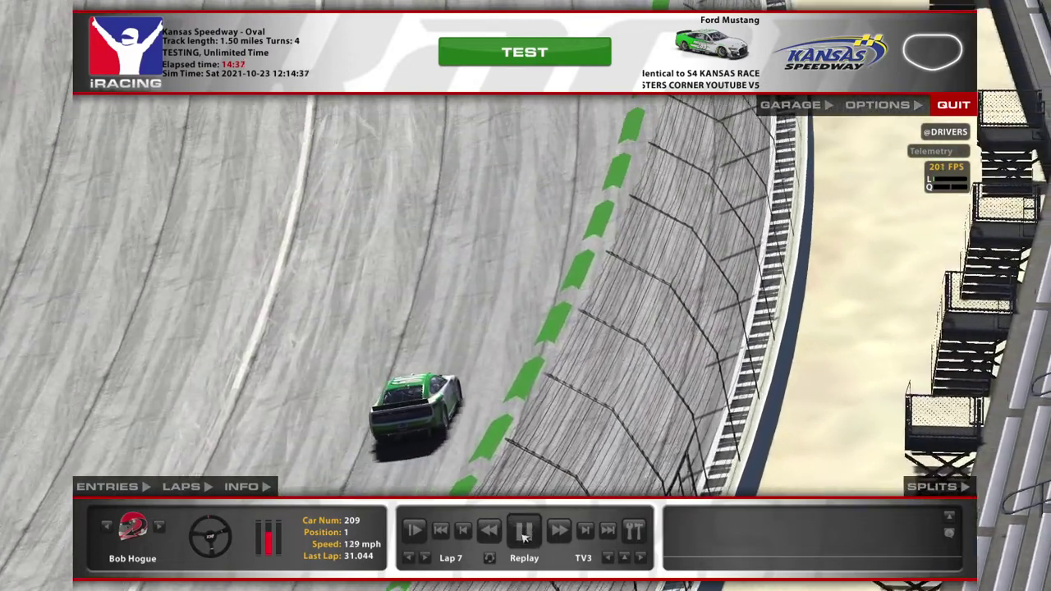
click(524, 532)
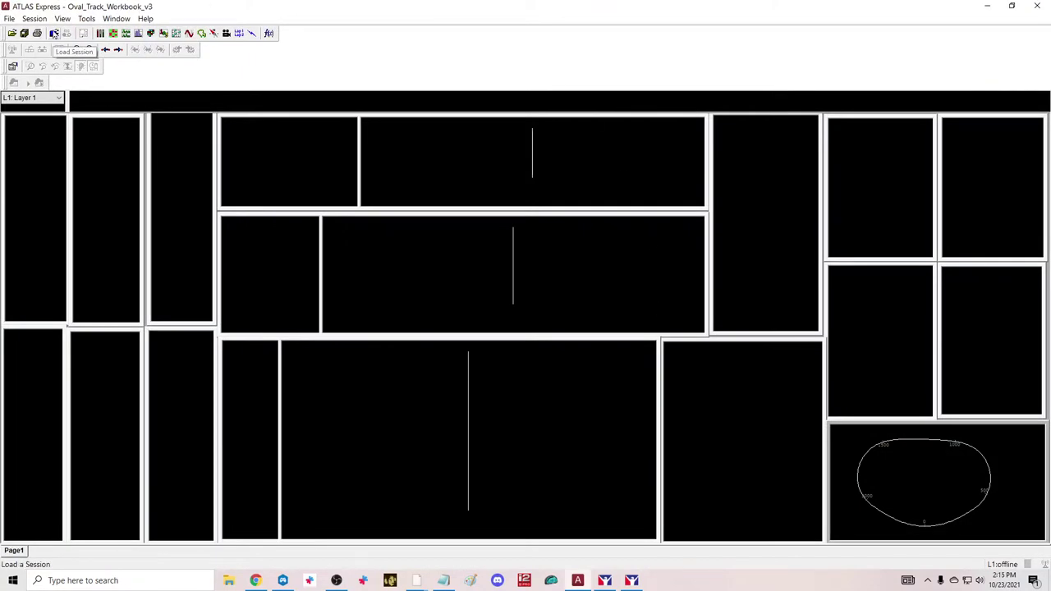
click(53, 34)
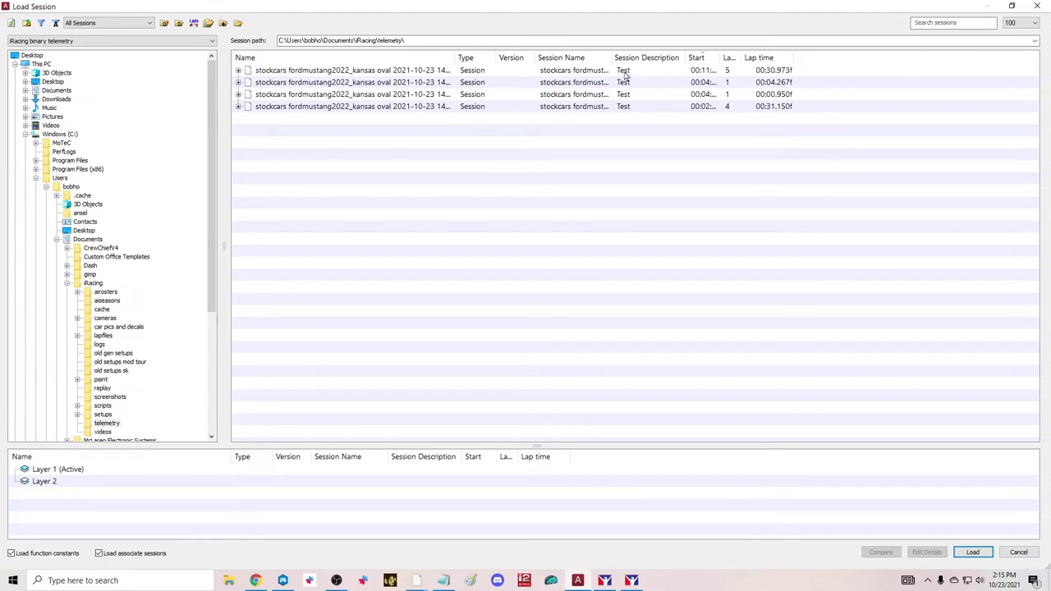
click(703, 58)
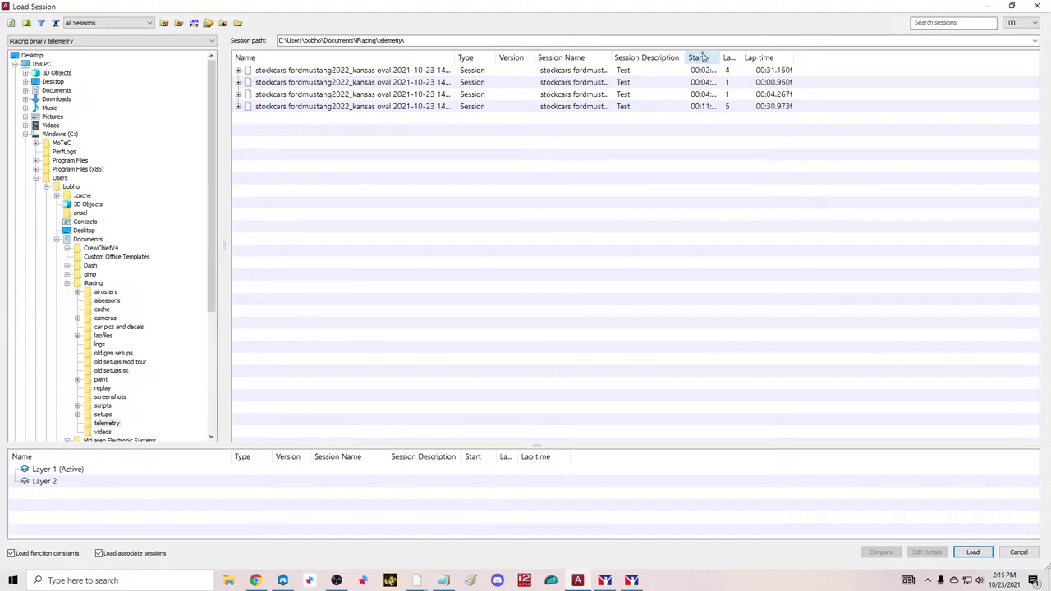
click(703, 58)
drag(719, 51, 782, 50)
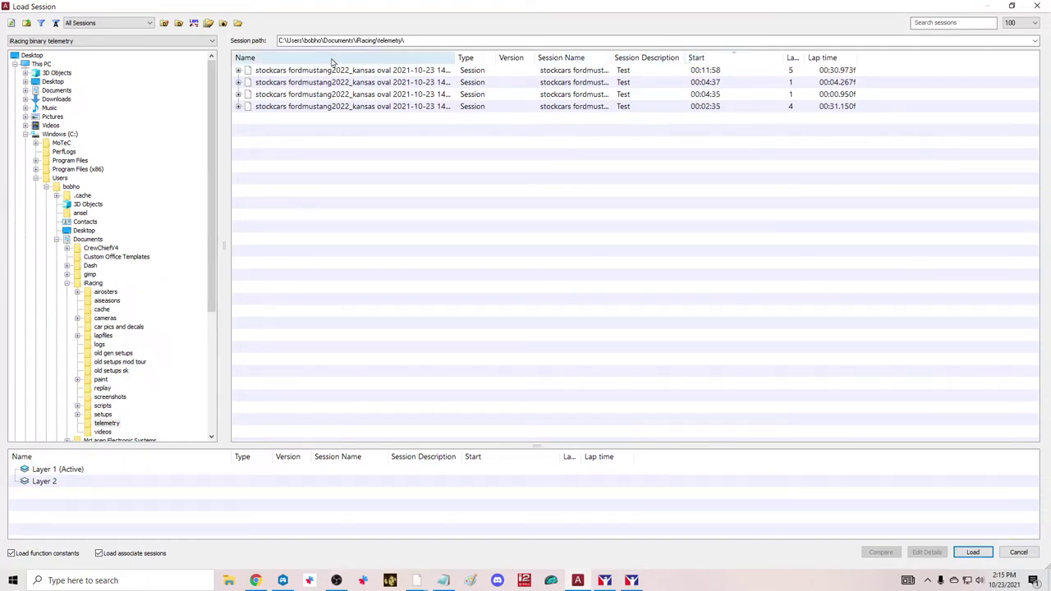
click(371, 57)
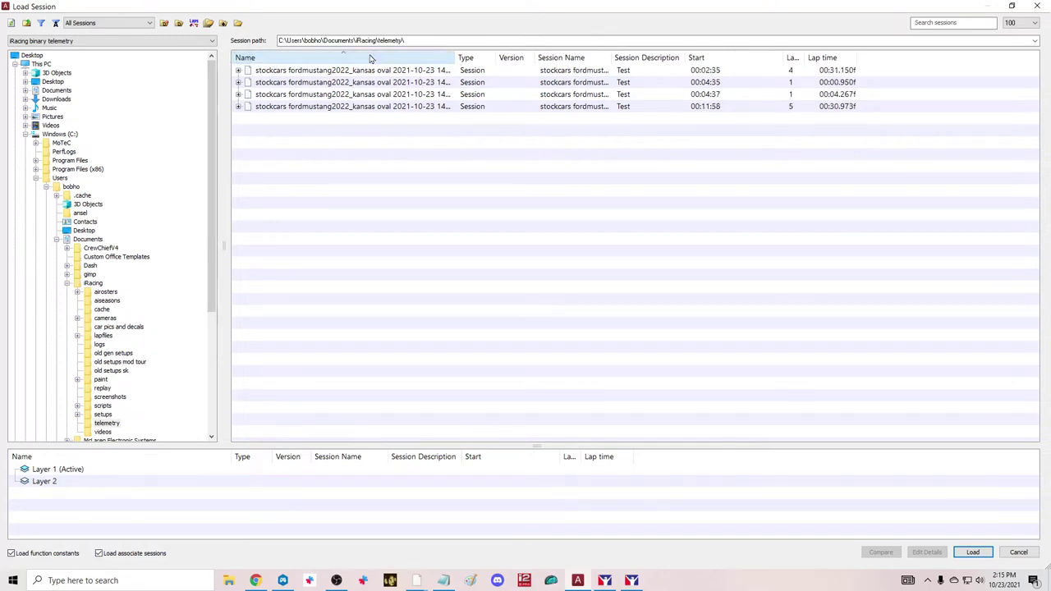
click(372, 58)
click(371, 58)
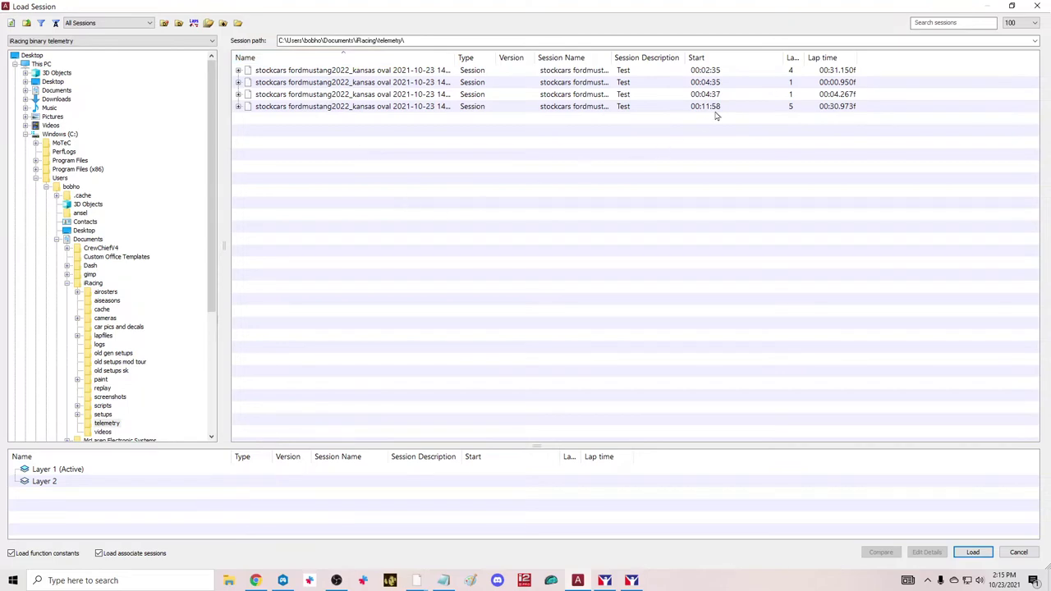
double_click(426, 110)
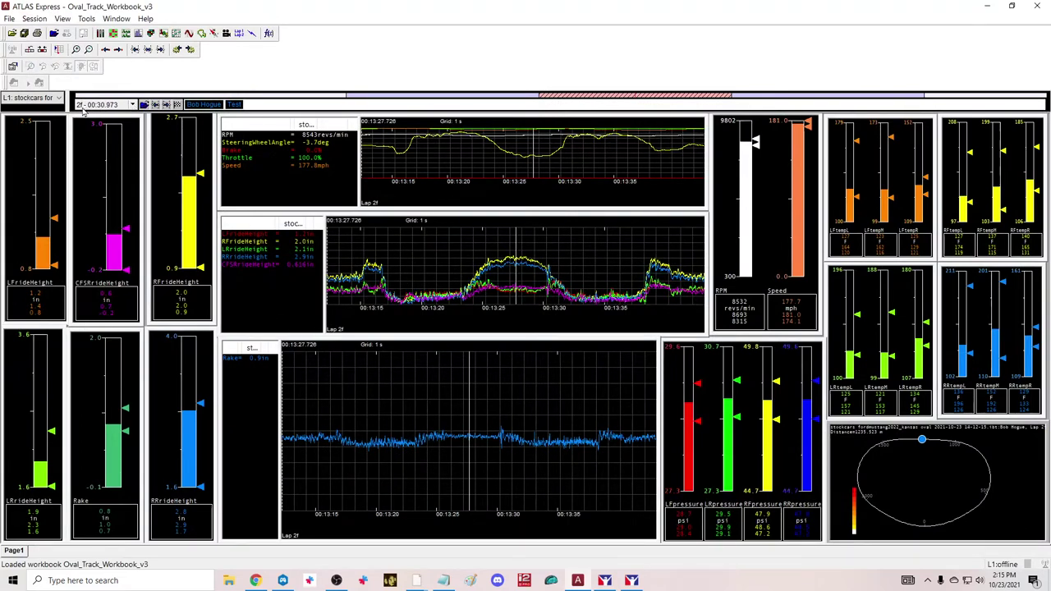
Select lap 2f - 00:30.973 and compare ride heights, rake, speed and tire data between the back straight and the turns
click(133, 106)
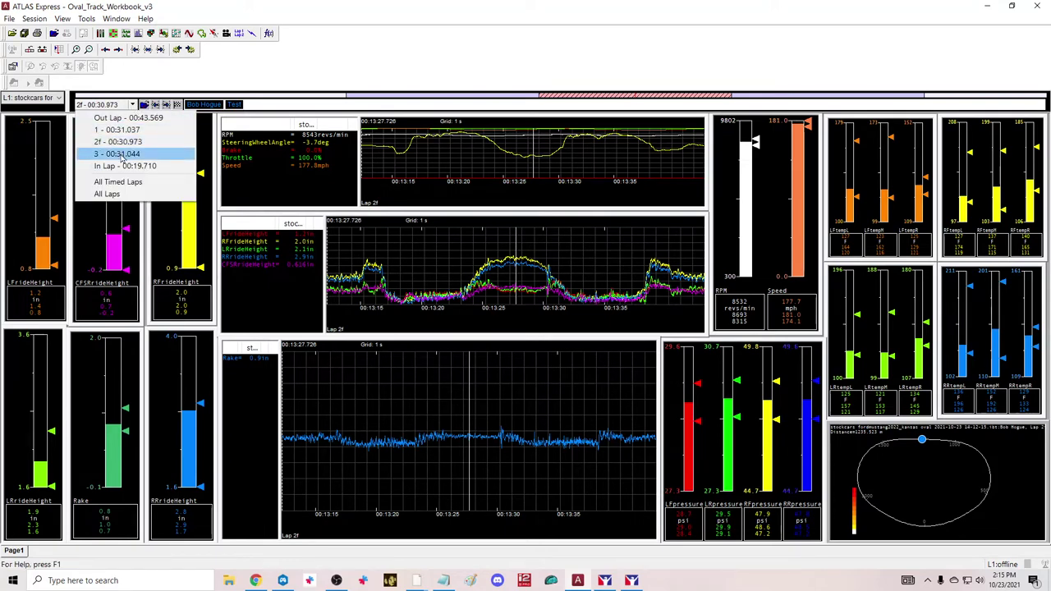
click(122, 142)
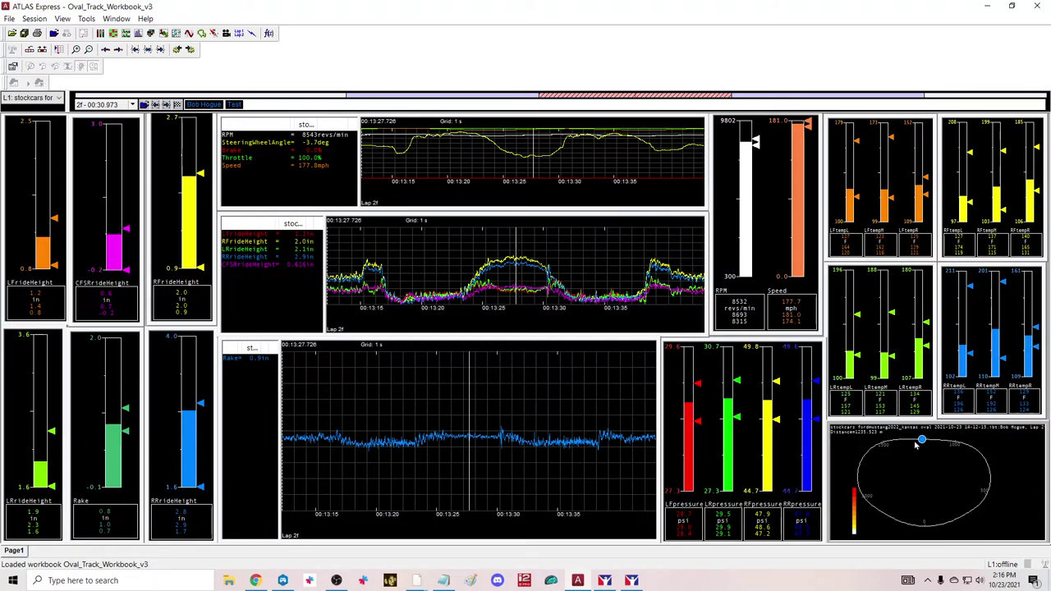
mouse_move(924, 445)
mouse_down()
mouse_move(863, 453)
mouse_move(857, 478)
mouse_up()
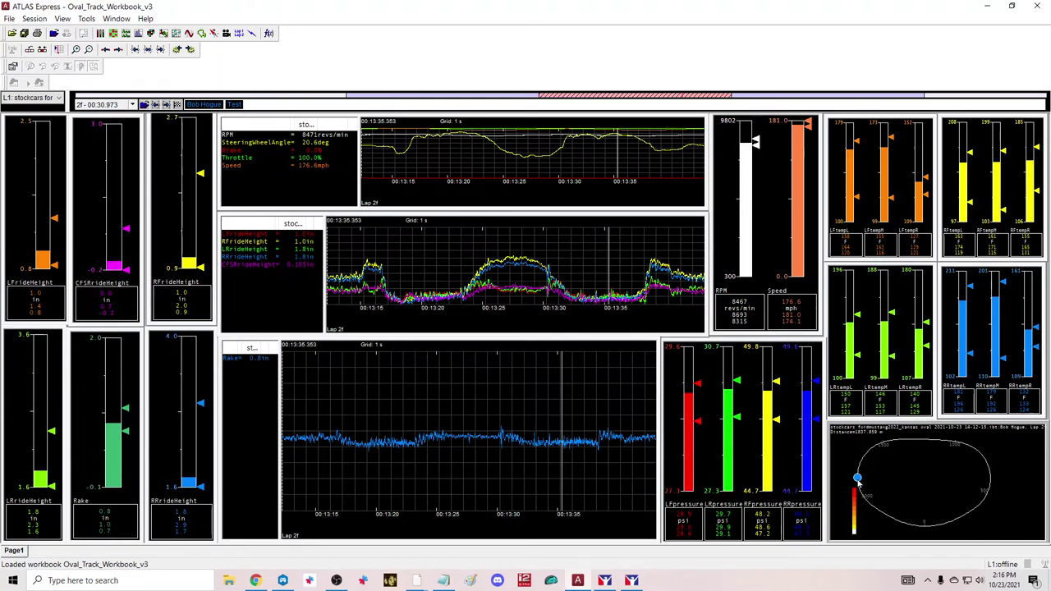
drag(859, 478, 1004, 486)
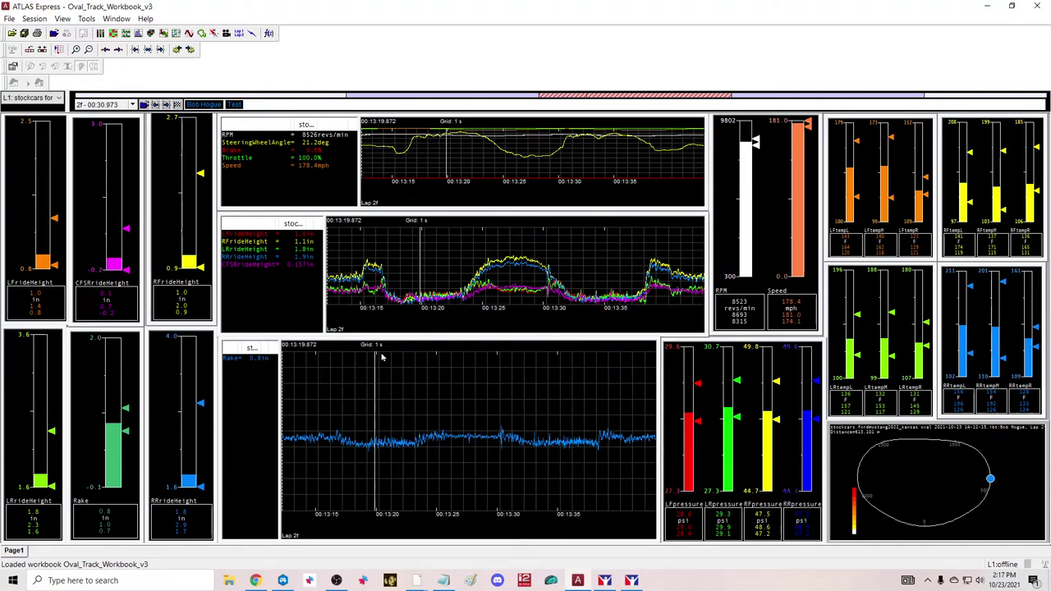
click(427, 280)
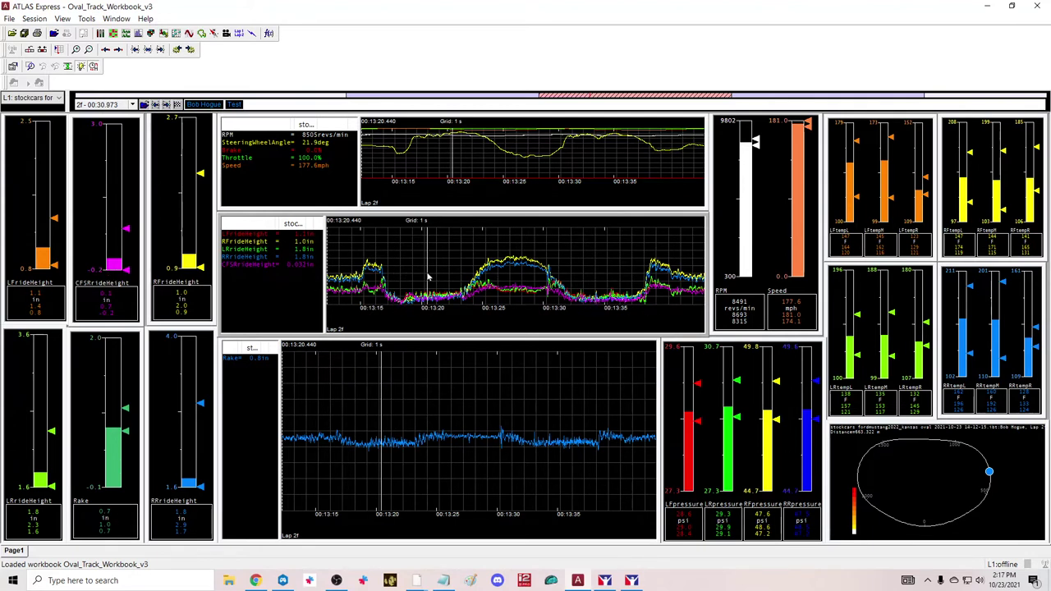
drag(427, 277, 403, 277)
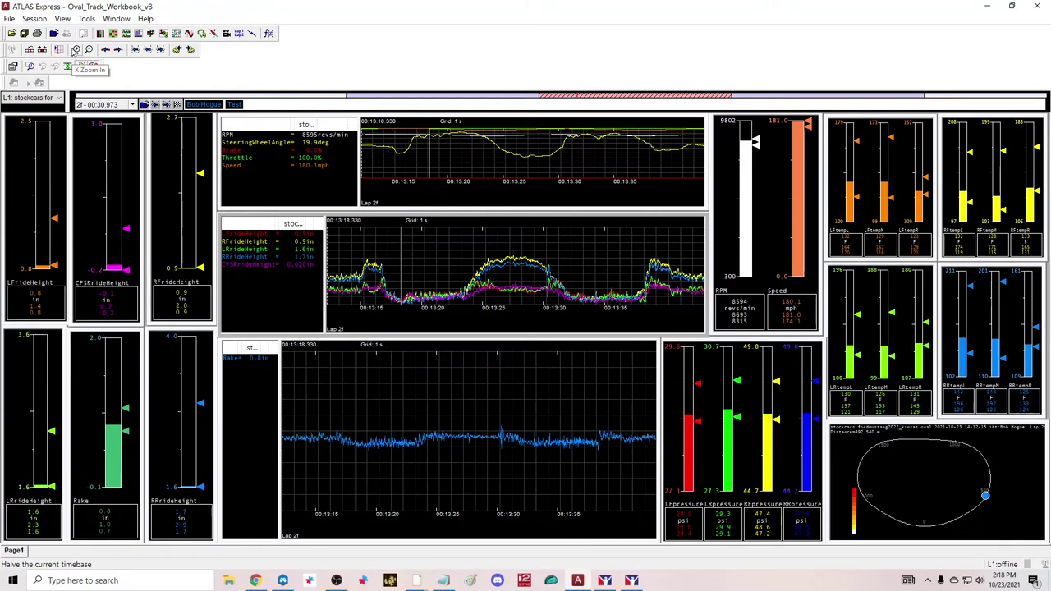
Close the loaded Kansas telemetry session and close the ride height graph display in the workbook
click(36, 20)
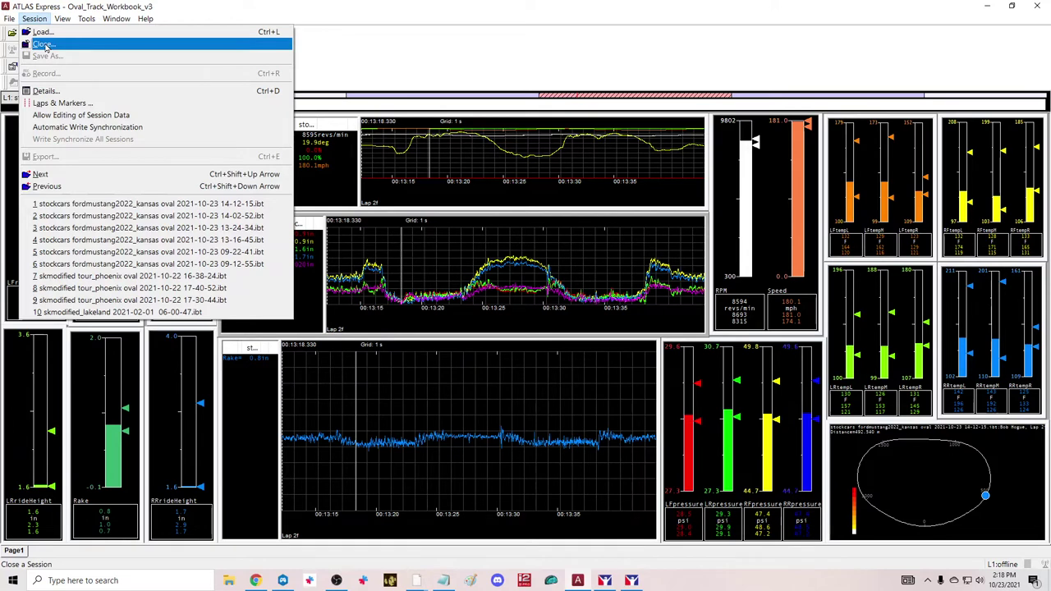
click(46, 46)
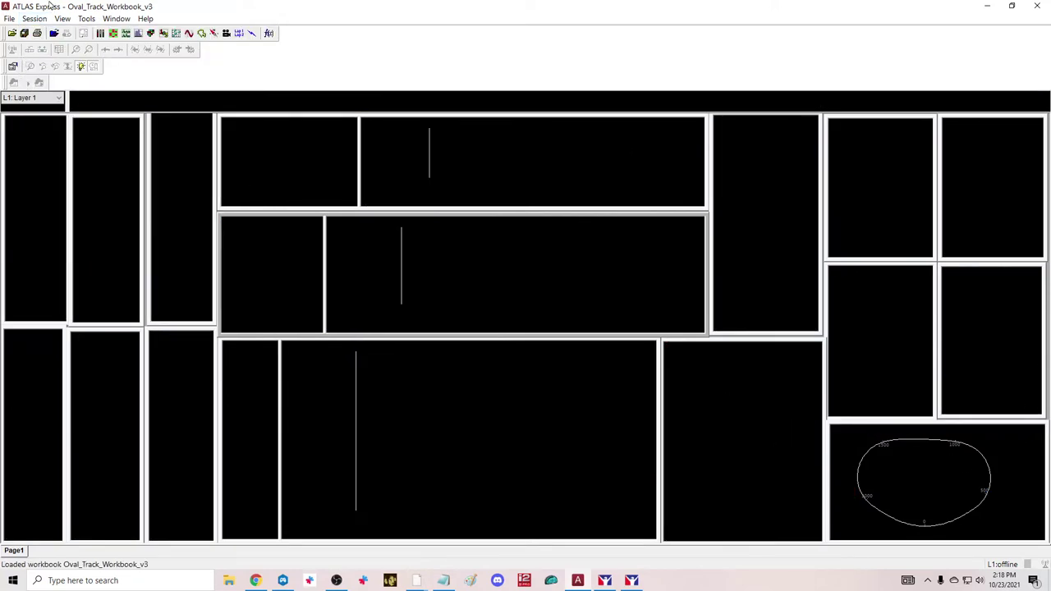
click(10, 18)
click(36, 57)
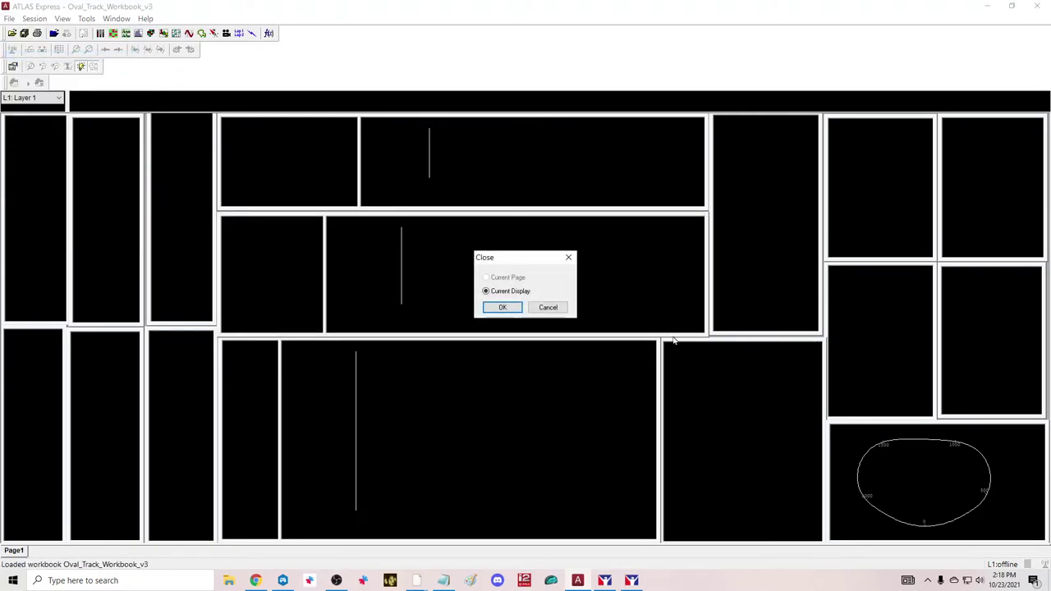
click(502, 307)
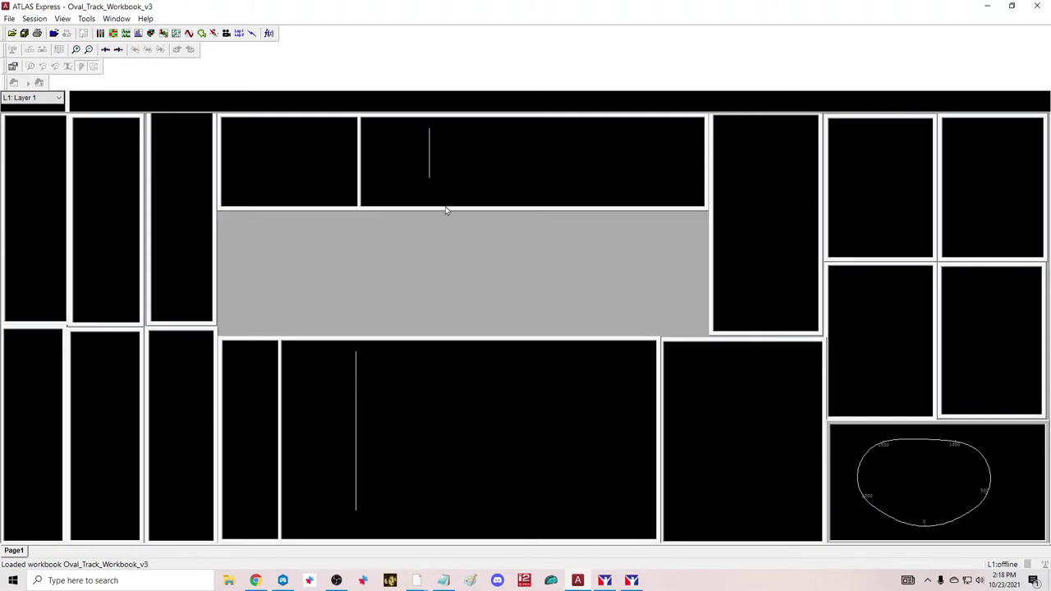
click(9, 18)
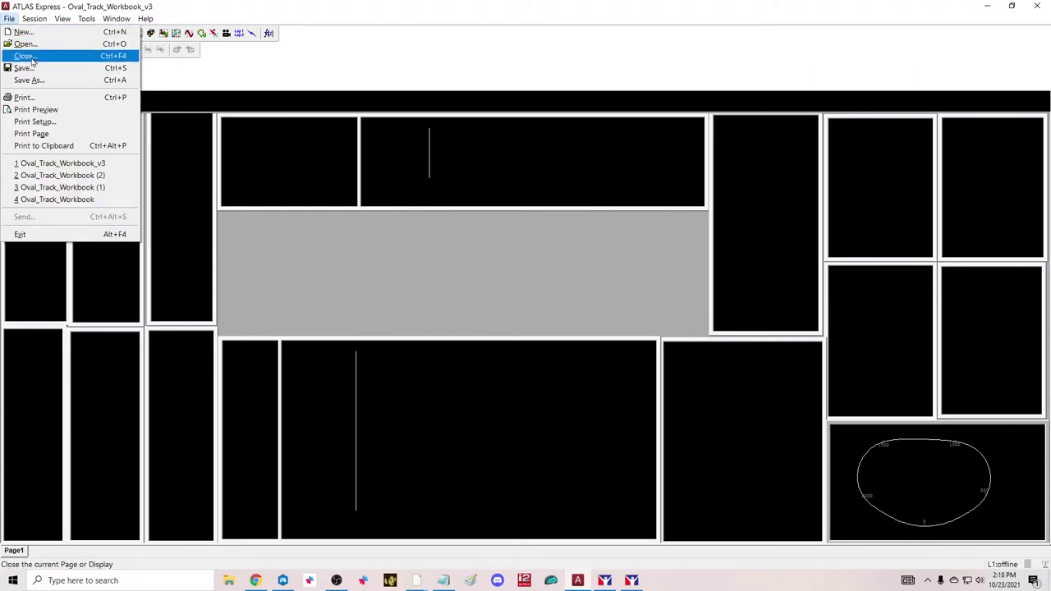
click(24, 56)
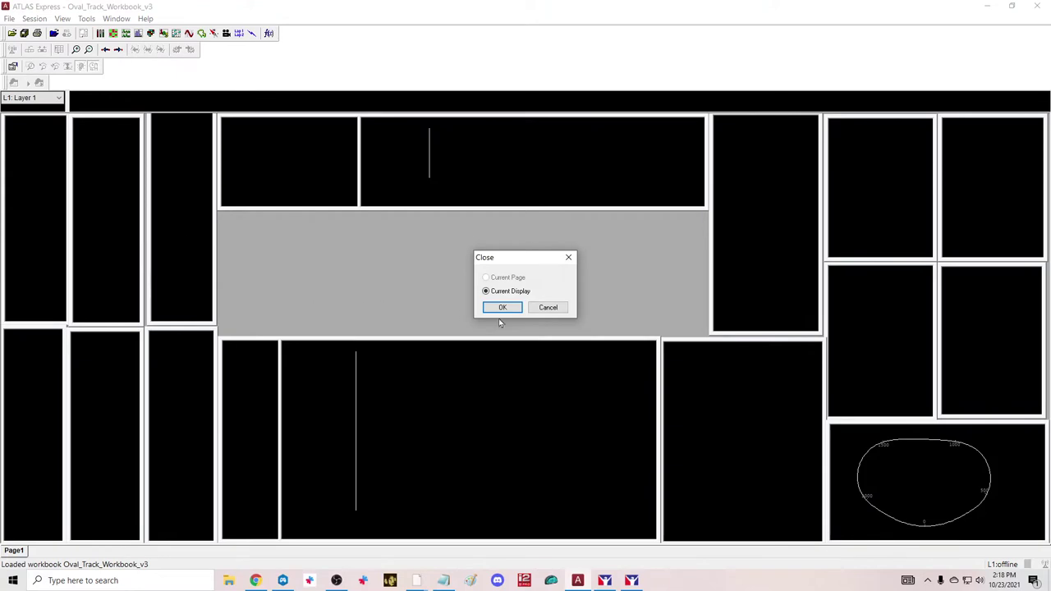
click(556, 308)
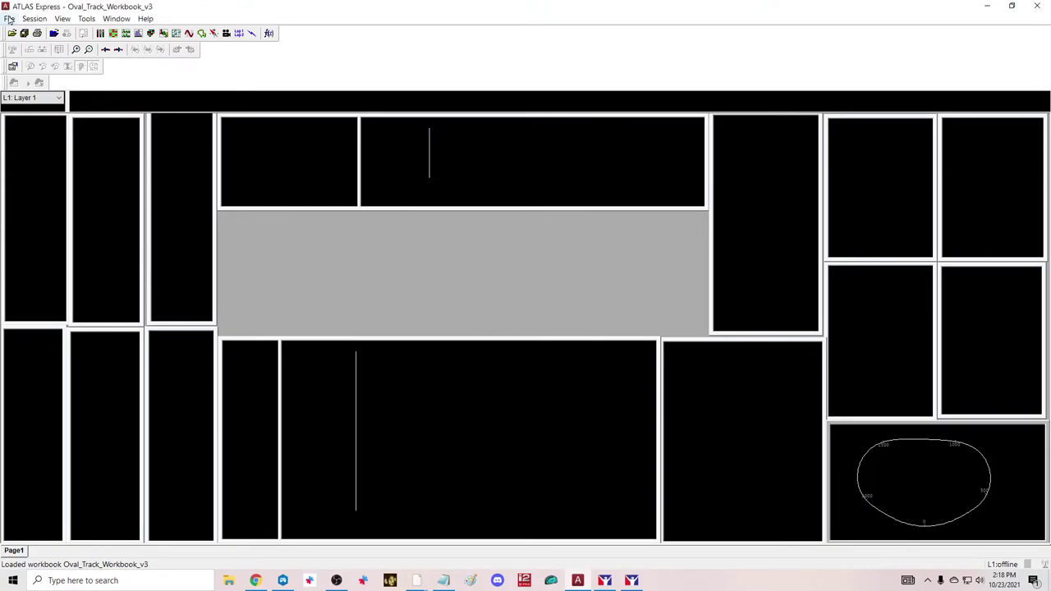
Close ATLAS Express without saving the changes to Oval_Track_Workbook_v3
click(1037, 6)
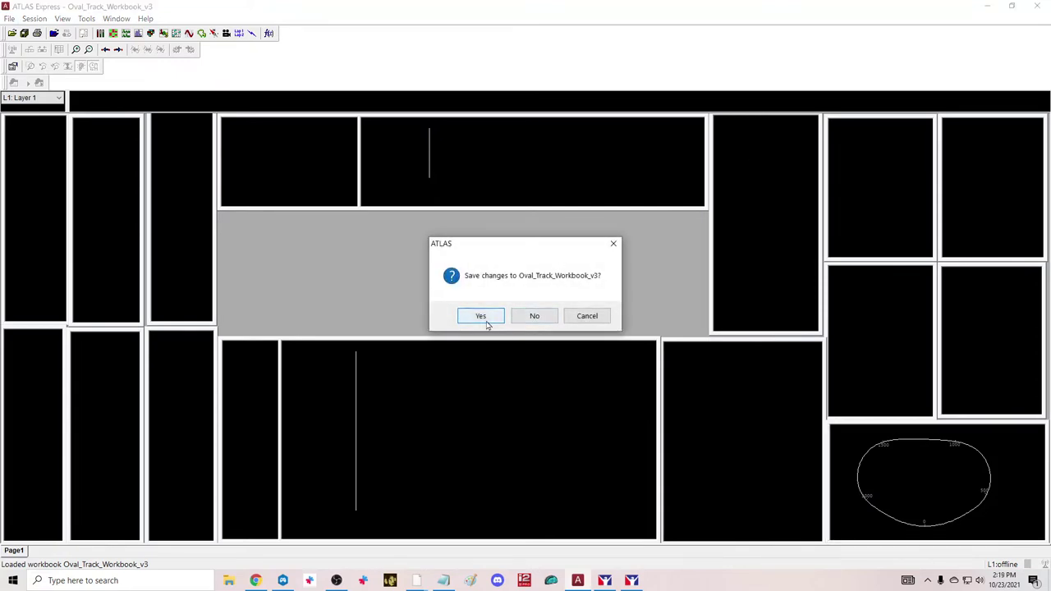
click(591, 319)
click(1038, 7)
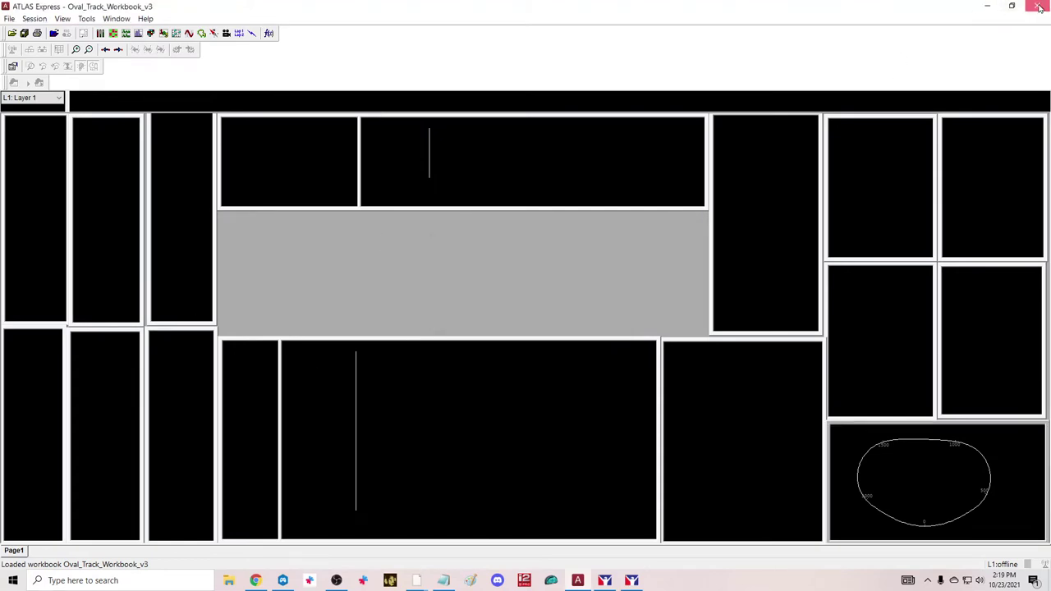
click(550, 318)
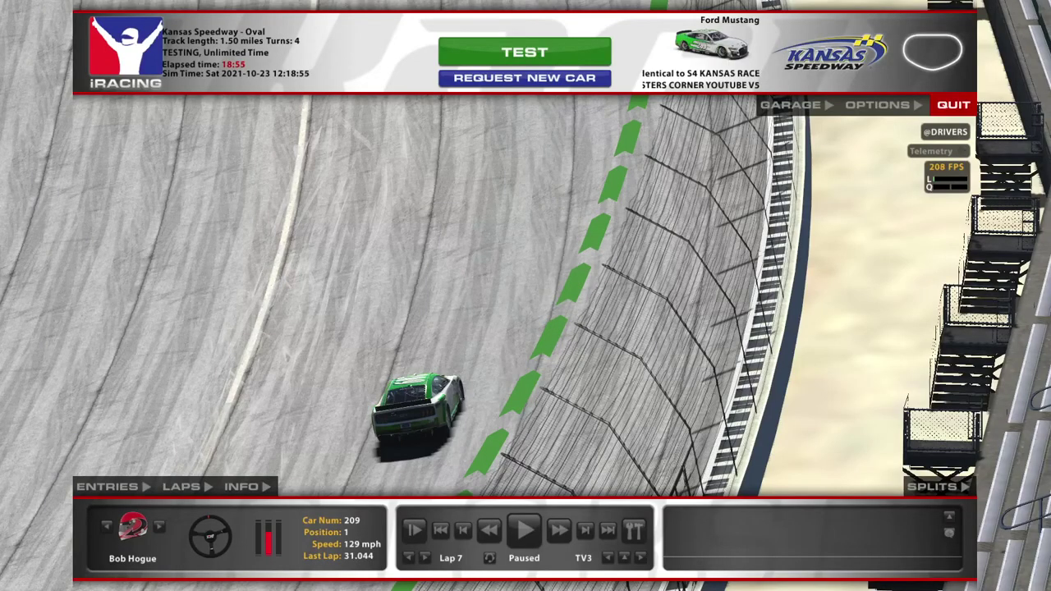
Open File Explorer and copy the Oval_Track_Workbook_v3 file from the Downloads folder
key(super+e)
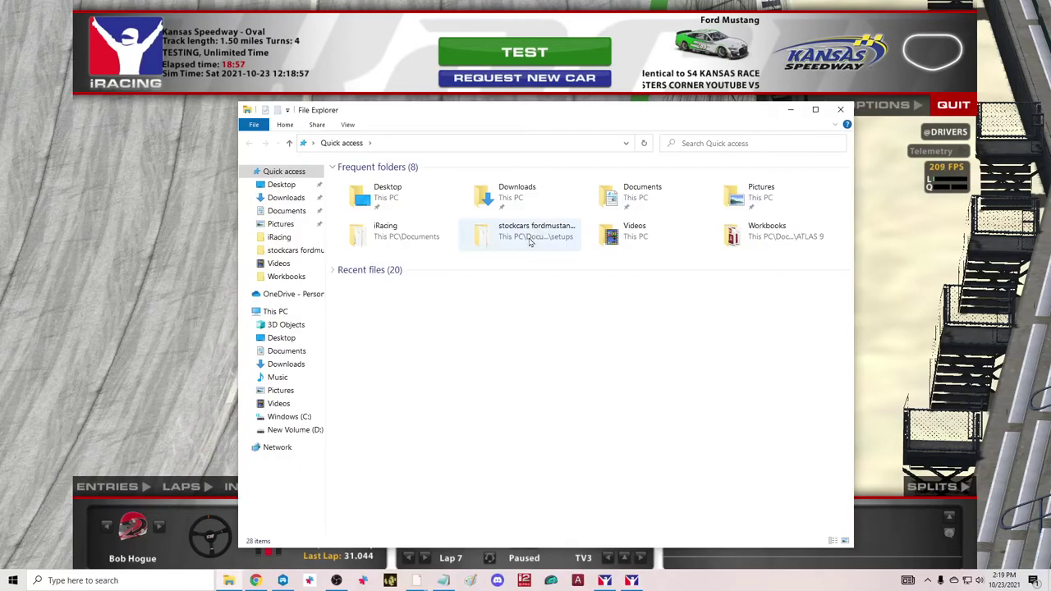
click(287, 197)
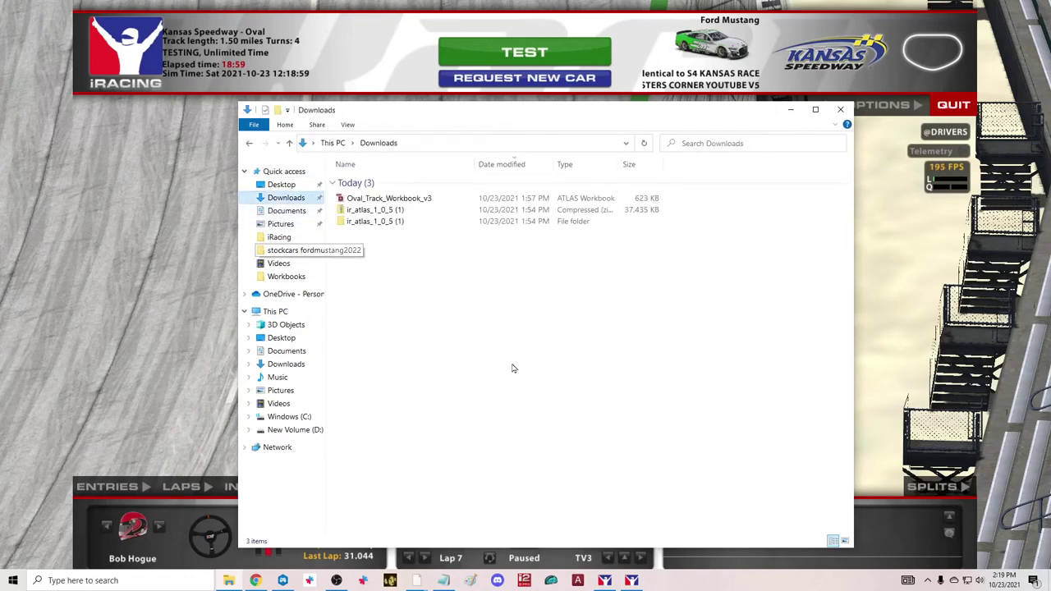
click(407, 202)
right_click(407, 203)
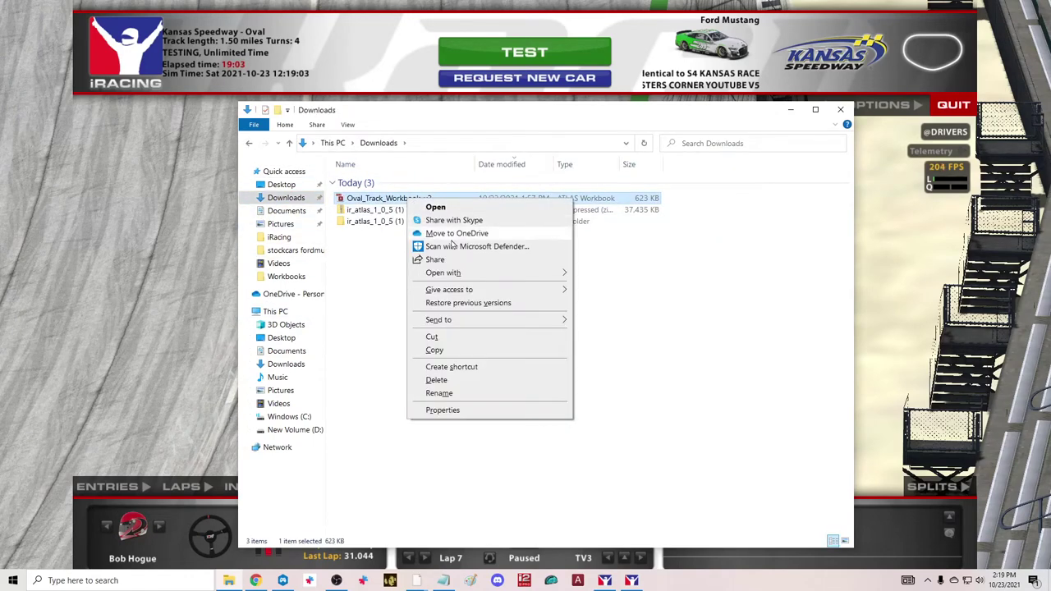
click(435, 351)
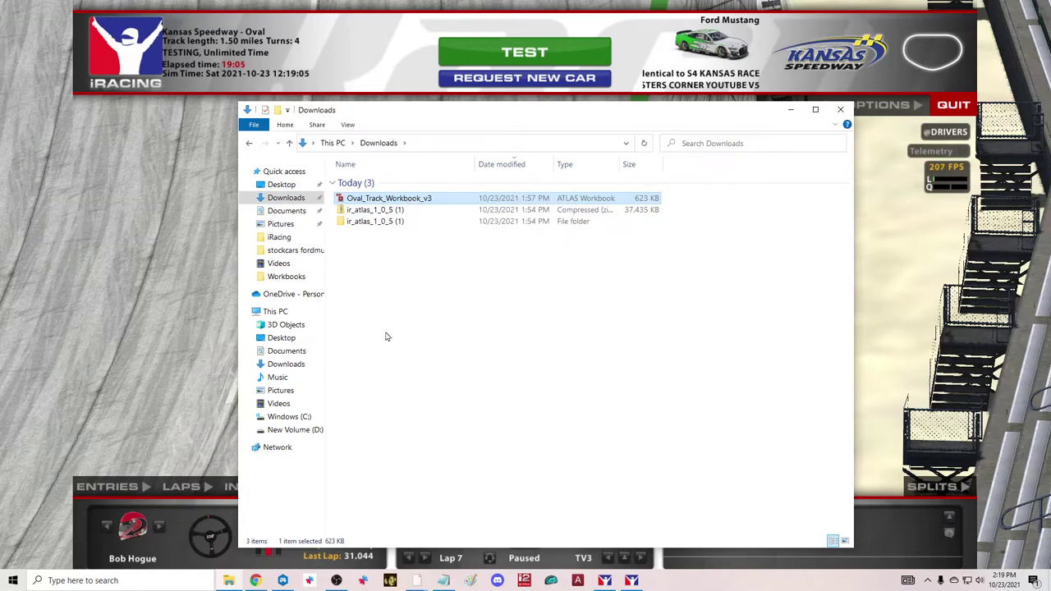
Paste the workbook into Documents > McLaren Electronic Systems > ATLAS 9 > Workbooks, replacing the existing file, and close File Explorer
click(286, 211)
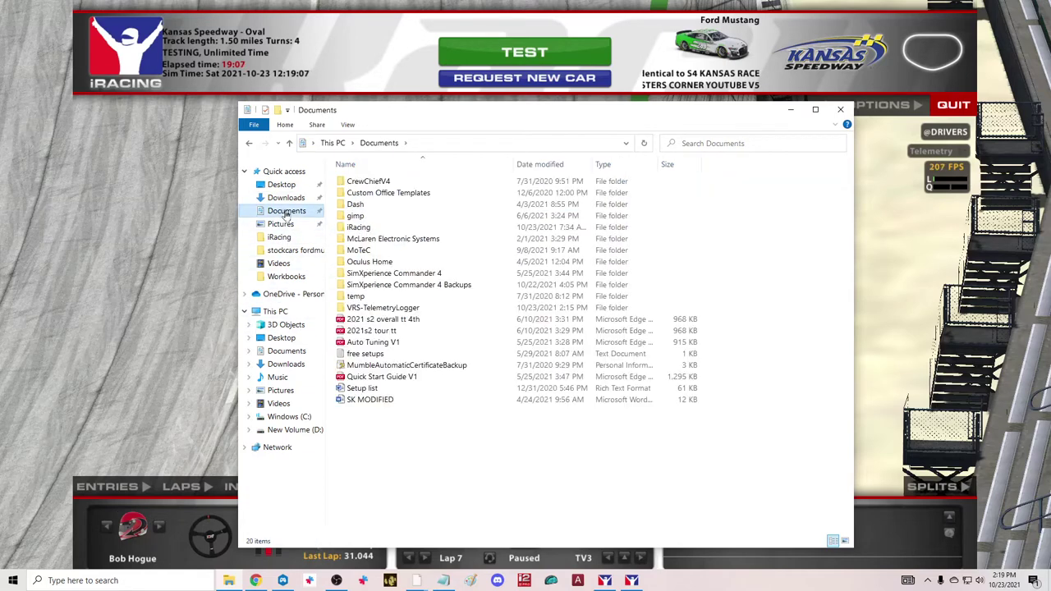
double_click(386, 239)
double_click(363, 179)
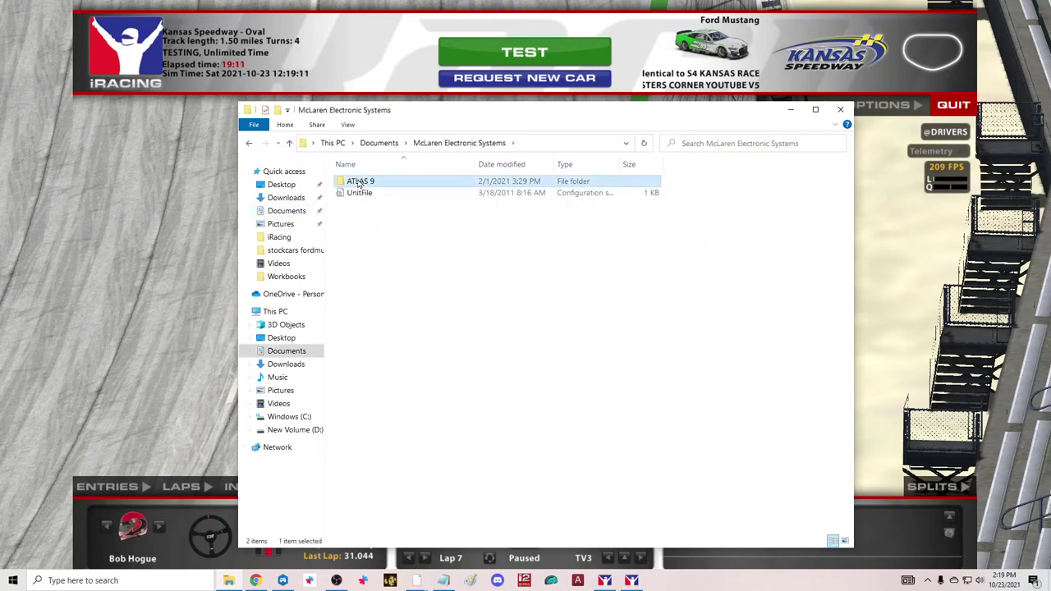
double_click(367, 276)
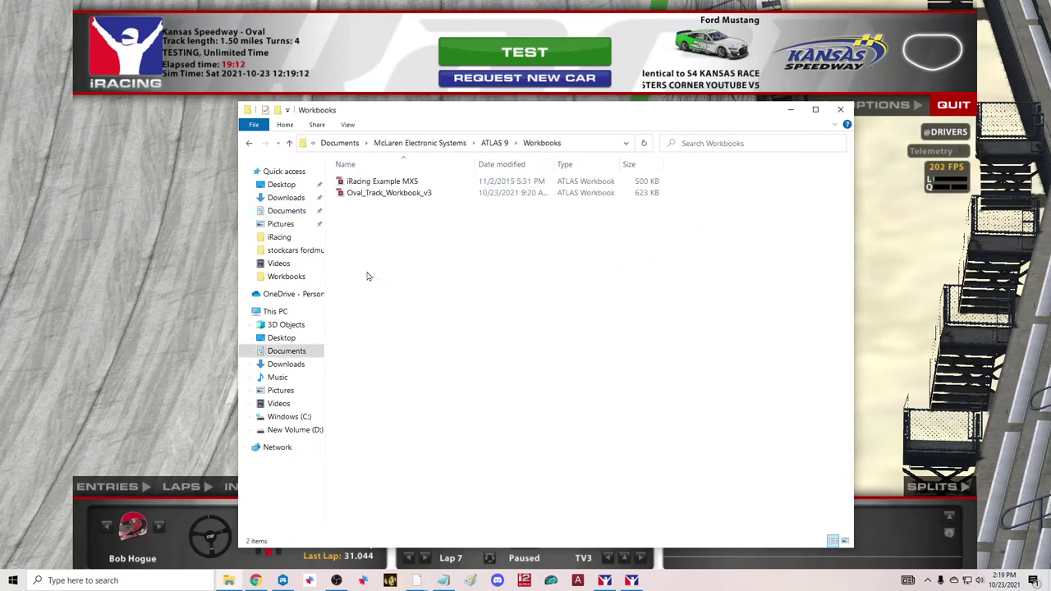
right_click(405, 254)
click(431, 333)
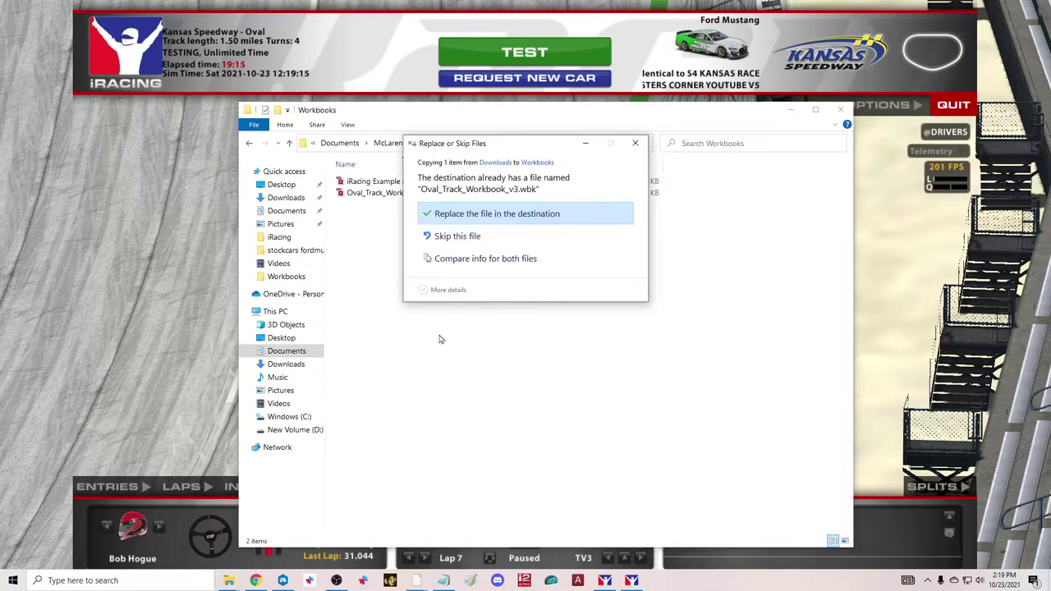
click(483, 216)
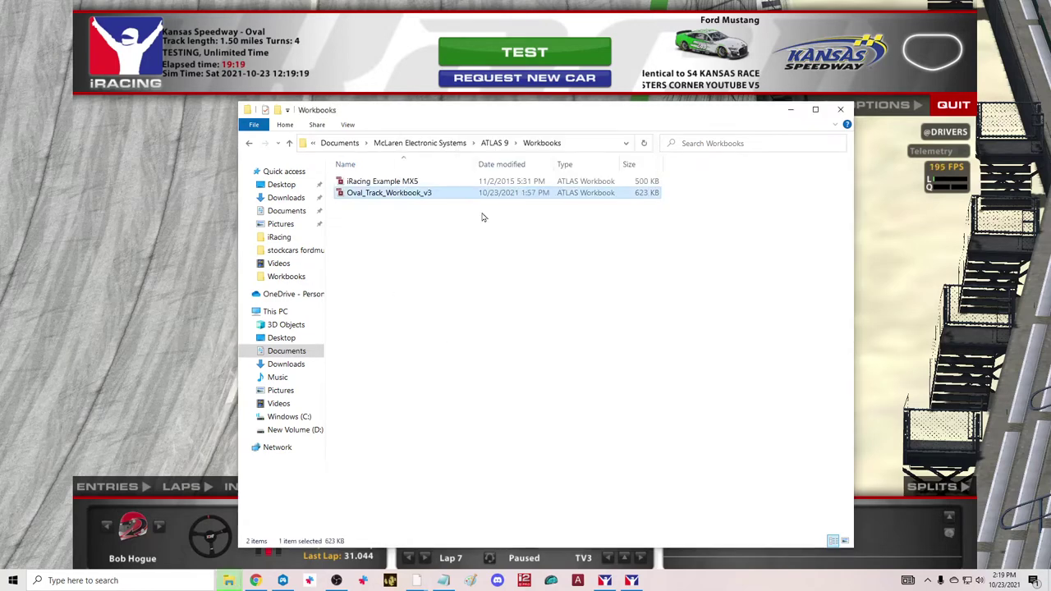
click(841, 110)
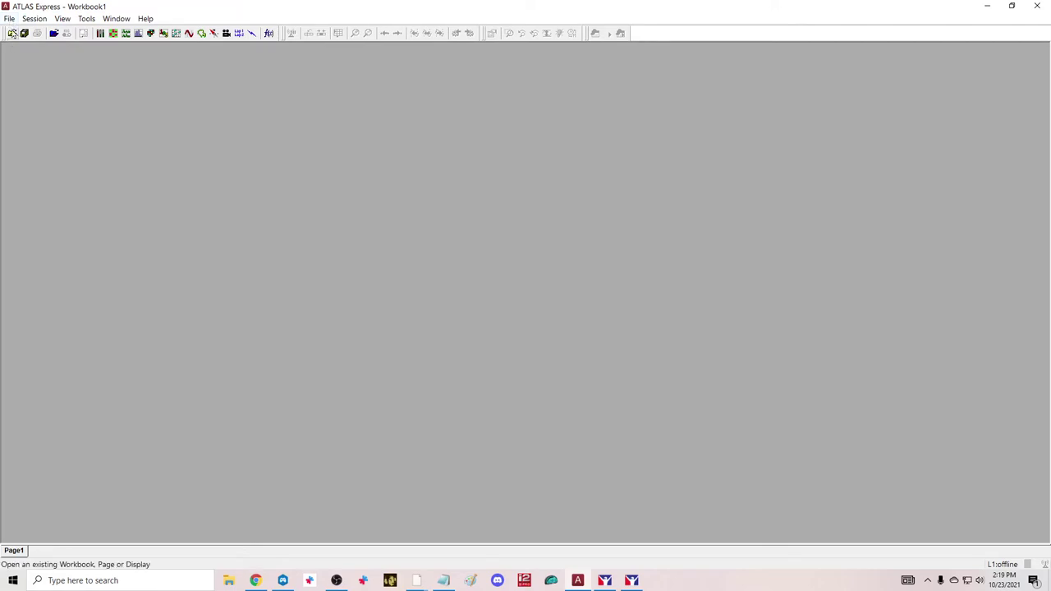
In ATLAS Express, open Oval_Track_Workbook_v3 and remove the RFshockDefl parameter from the right-front ride height bar display
click(13, 33)
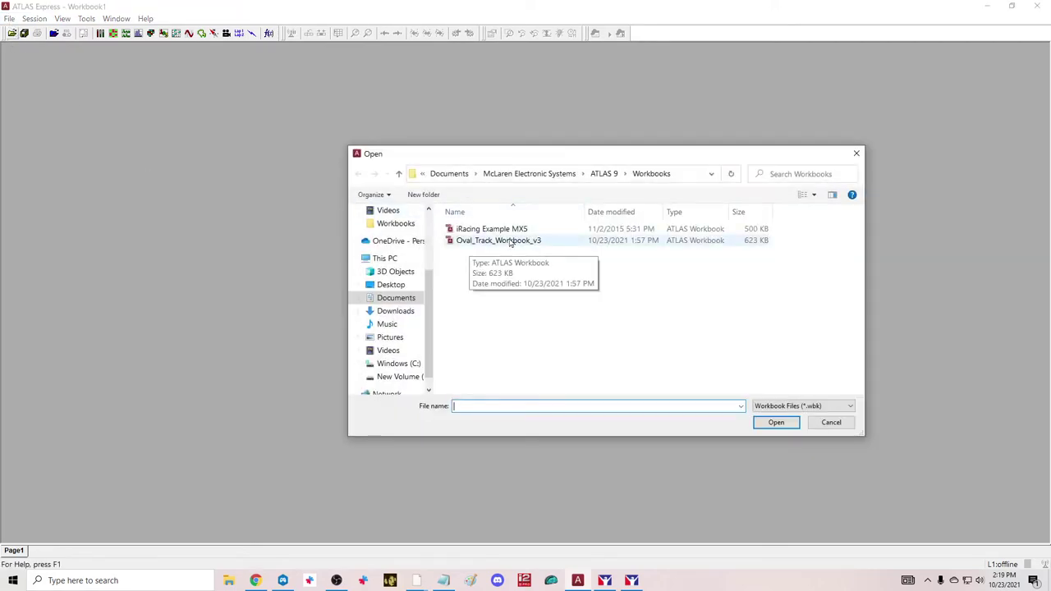
double_click(509, 242)
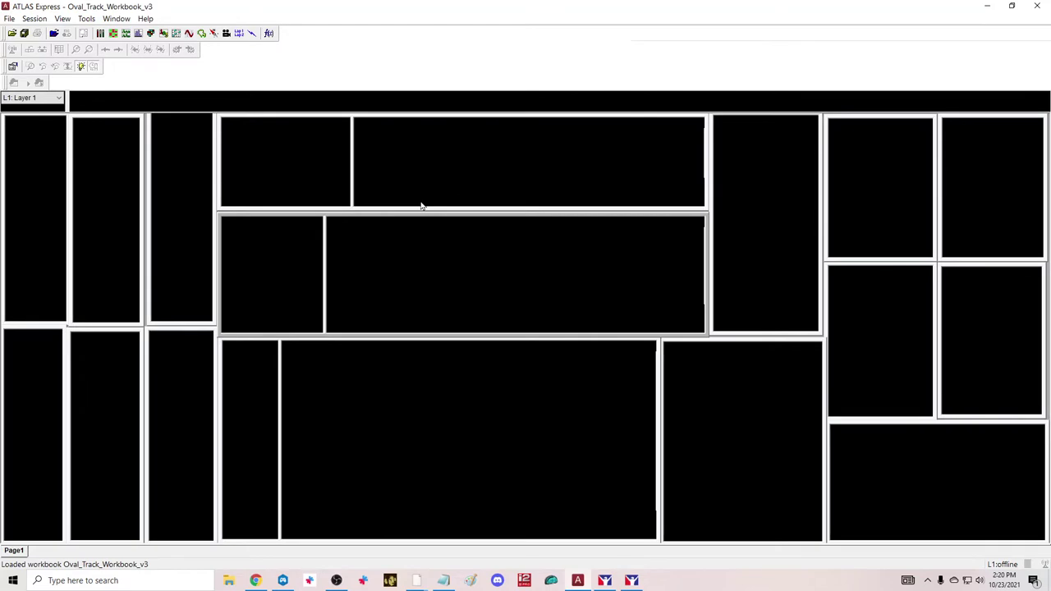
right_click(174, 228)
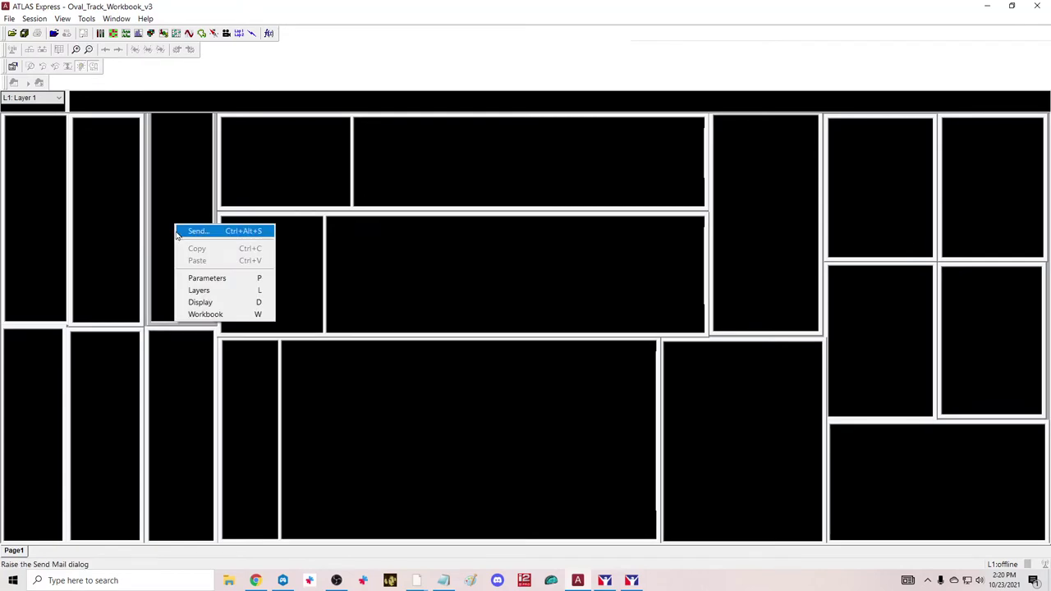
click(205, 279)
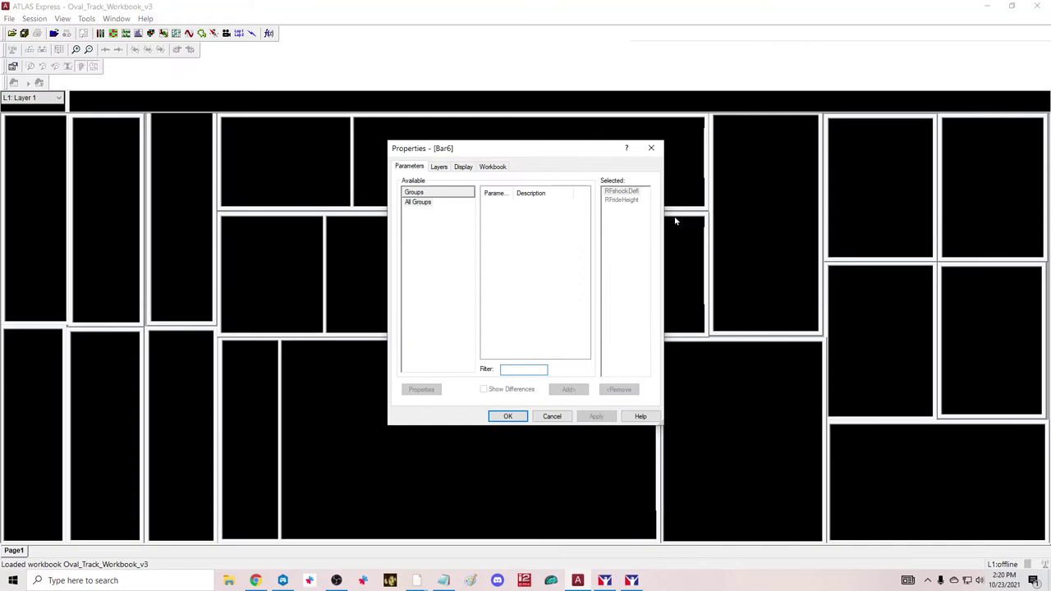
click(626, 192)
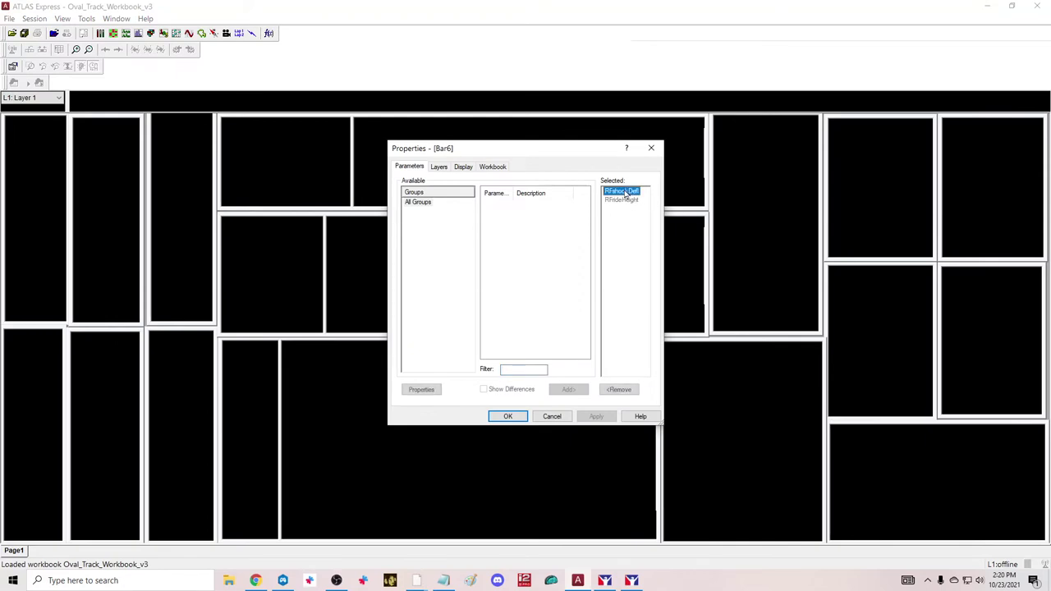
click(620, 391)
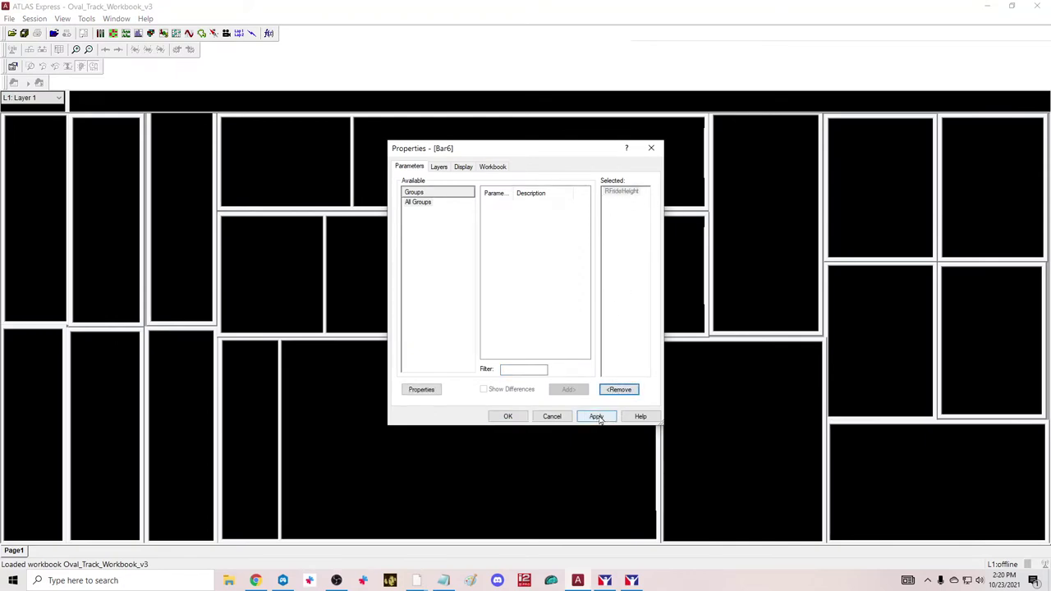
click(596, 416)
click(509, 416)
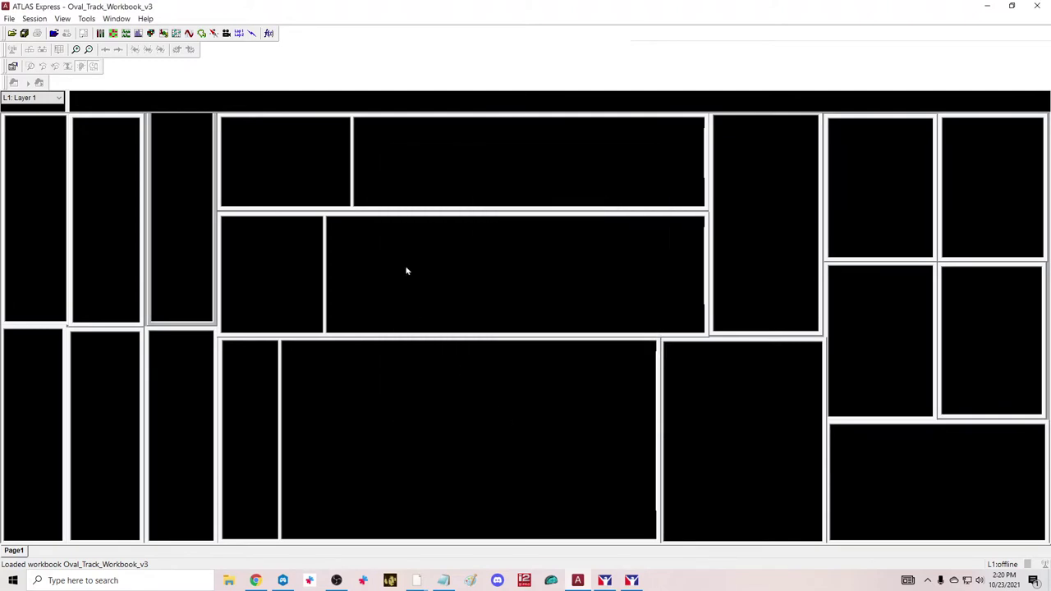
Close ATLAS Express saving the changes to Oval_Track_Workbook_v3, then restart it and reopen that workbook
click(1040, 6)
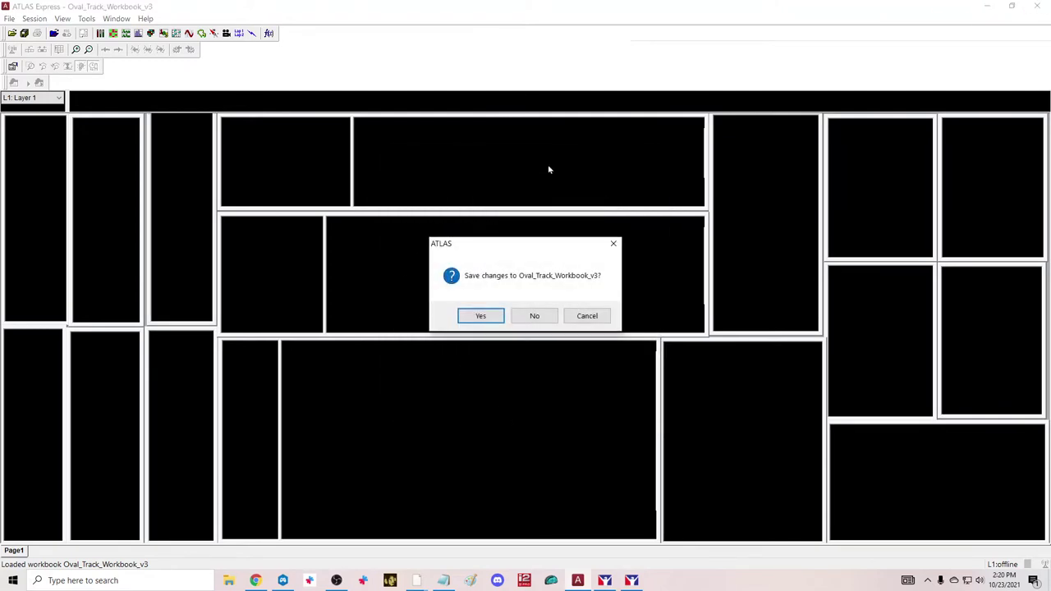
click(481, 316)
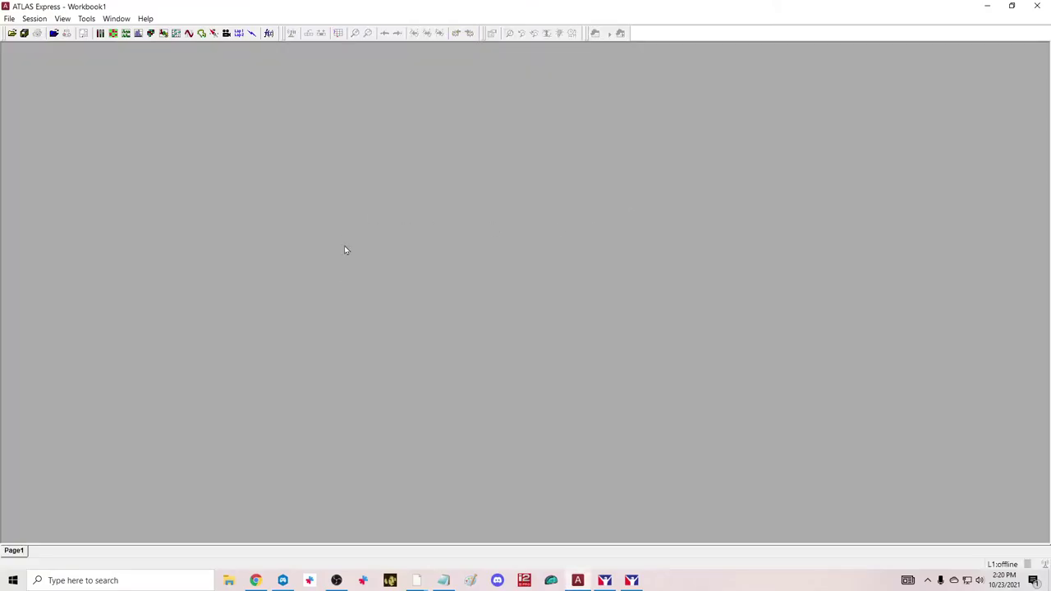
click(13, 32)
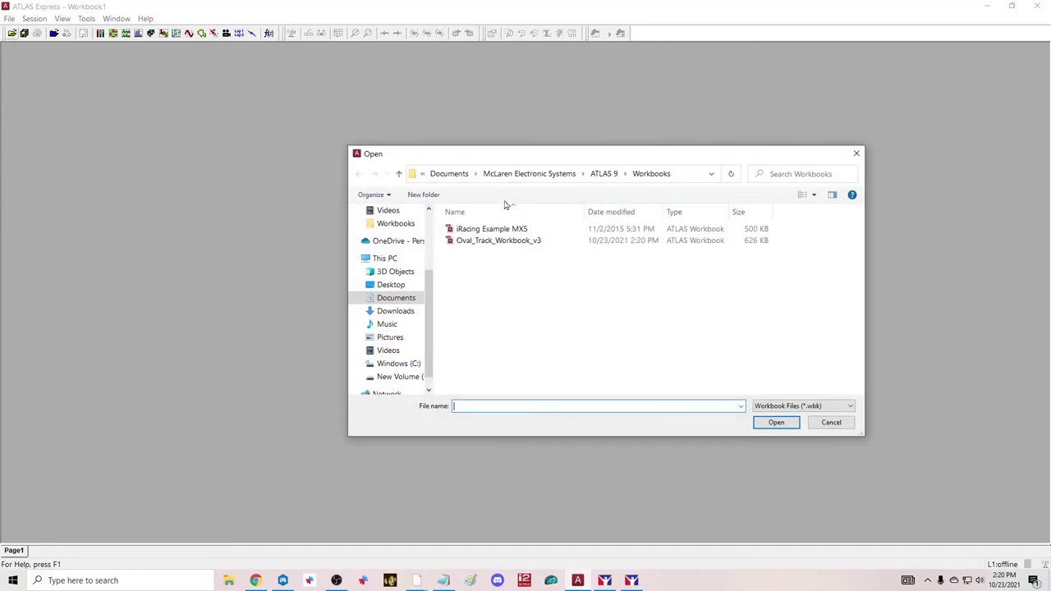
double_click(505, 243)
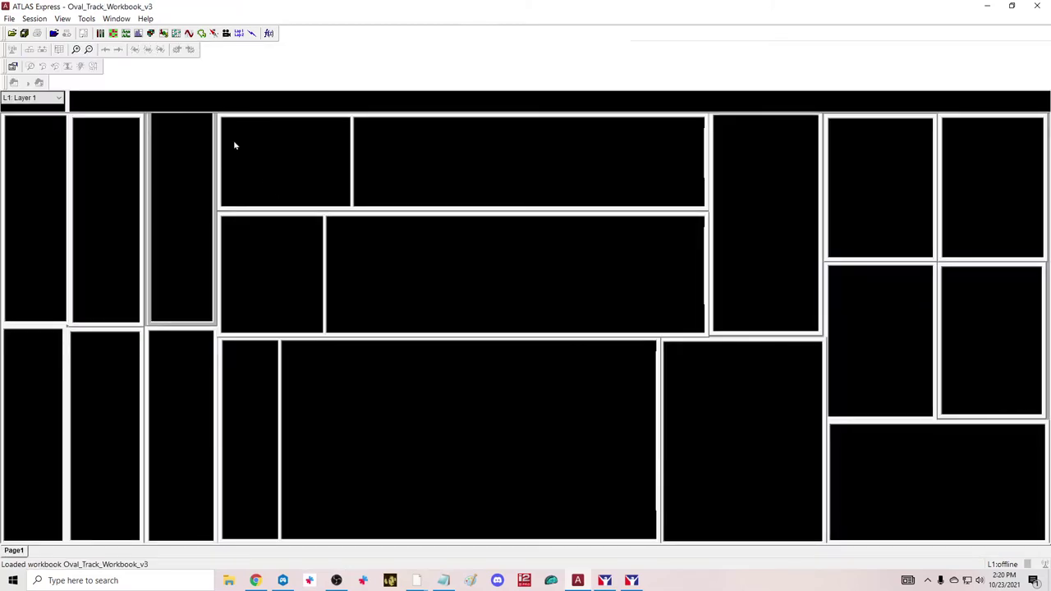
click(54, 34)
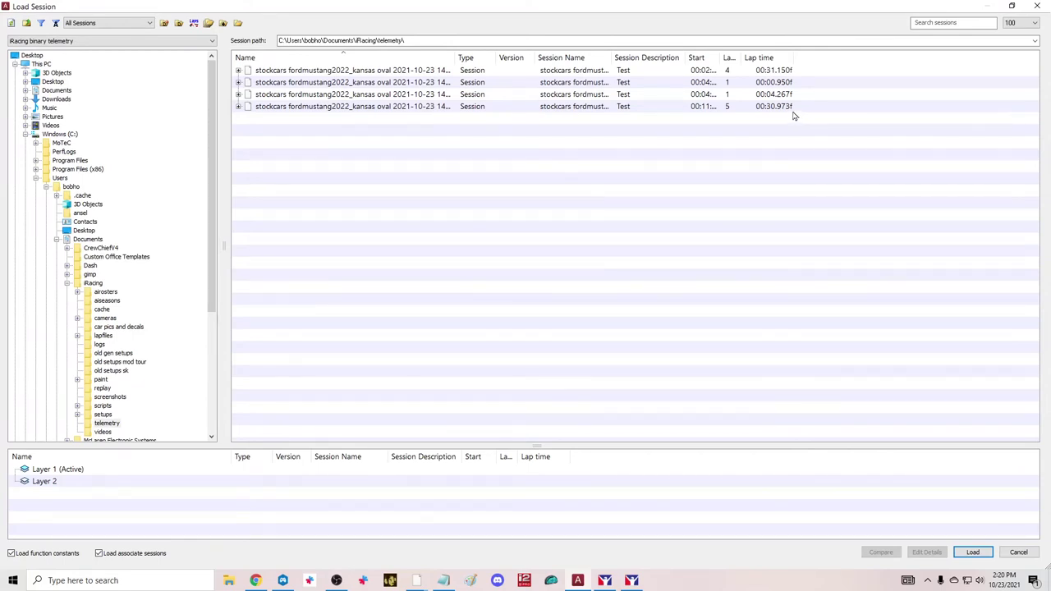
drag(457, 57, 496, 56)
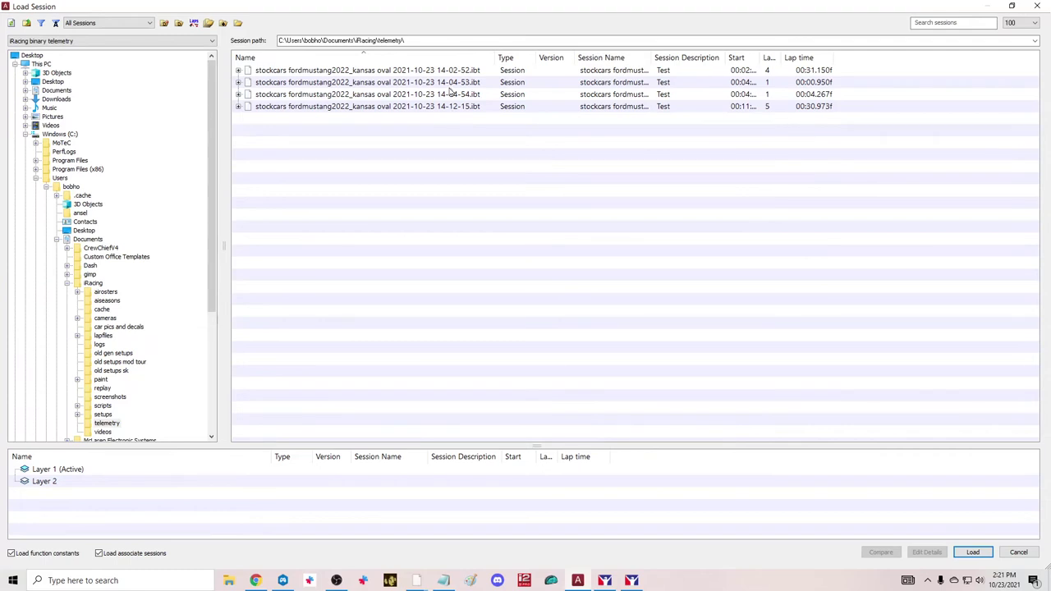
click(460, 59)
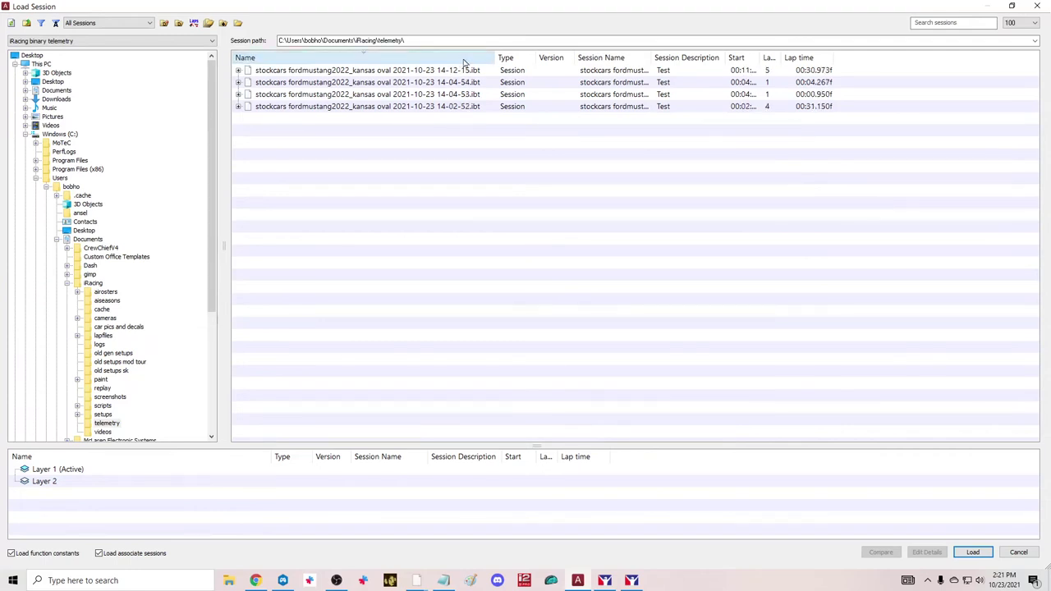
click(459, 60)
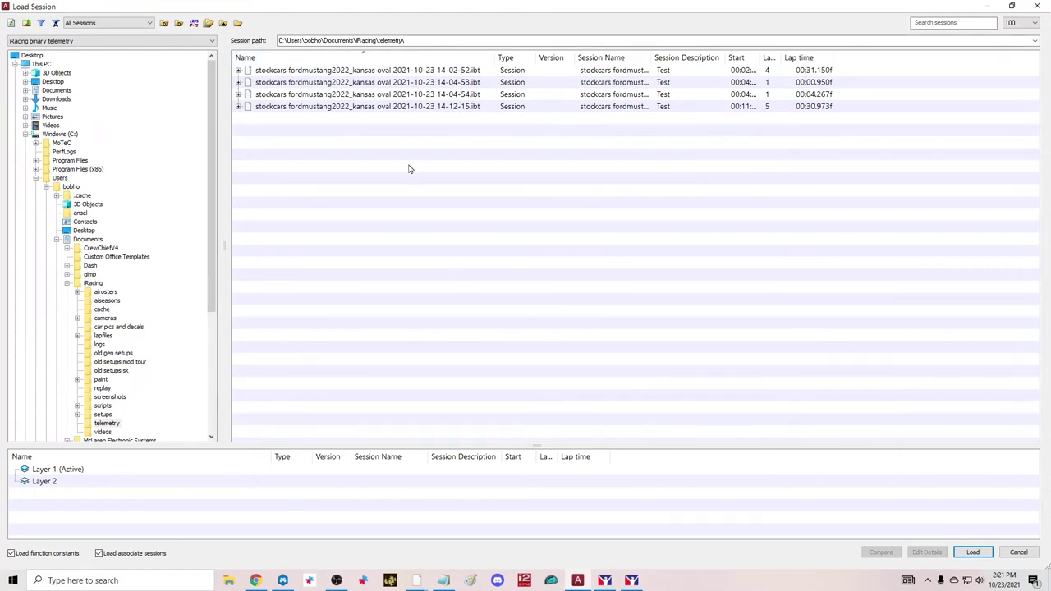
double_click(387, 107)
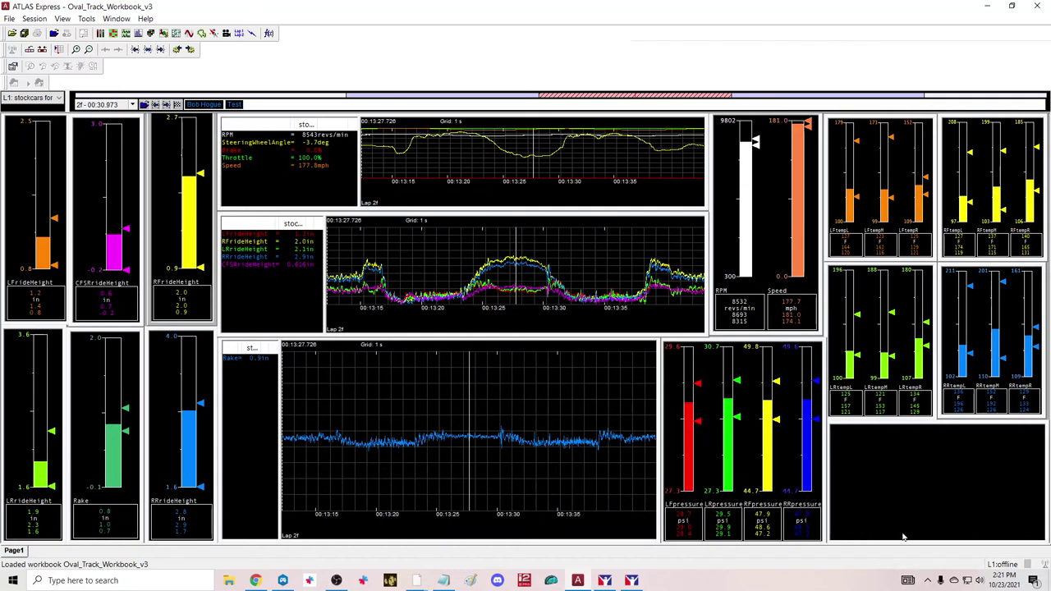
Regenerate the circuit map from the current lap in the empty track display and load it into the workbook
right_click(885, 456)
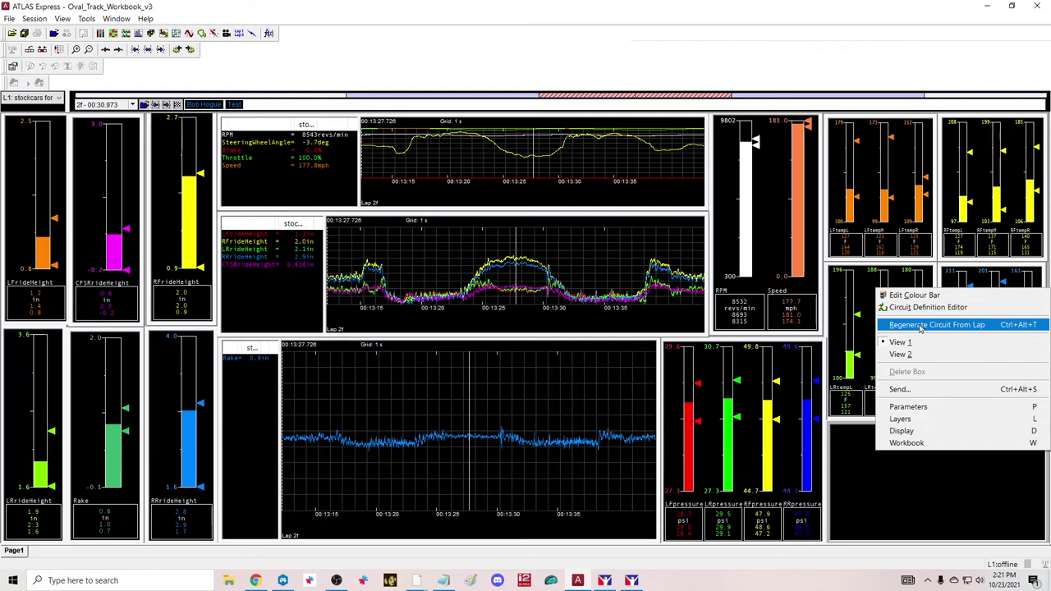
click(895, 496)
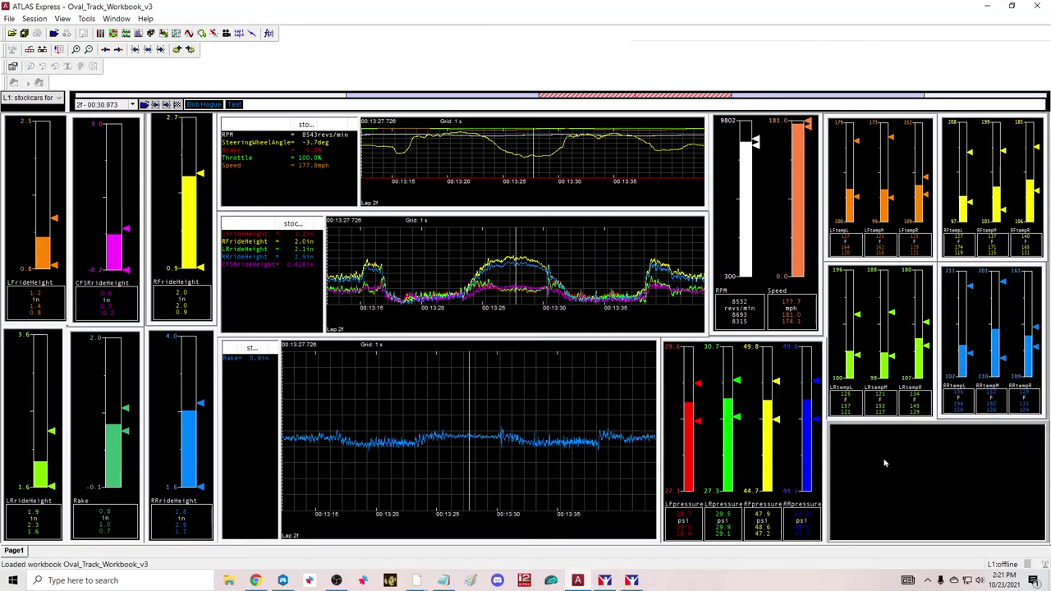
right_click(885, 464)
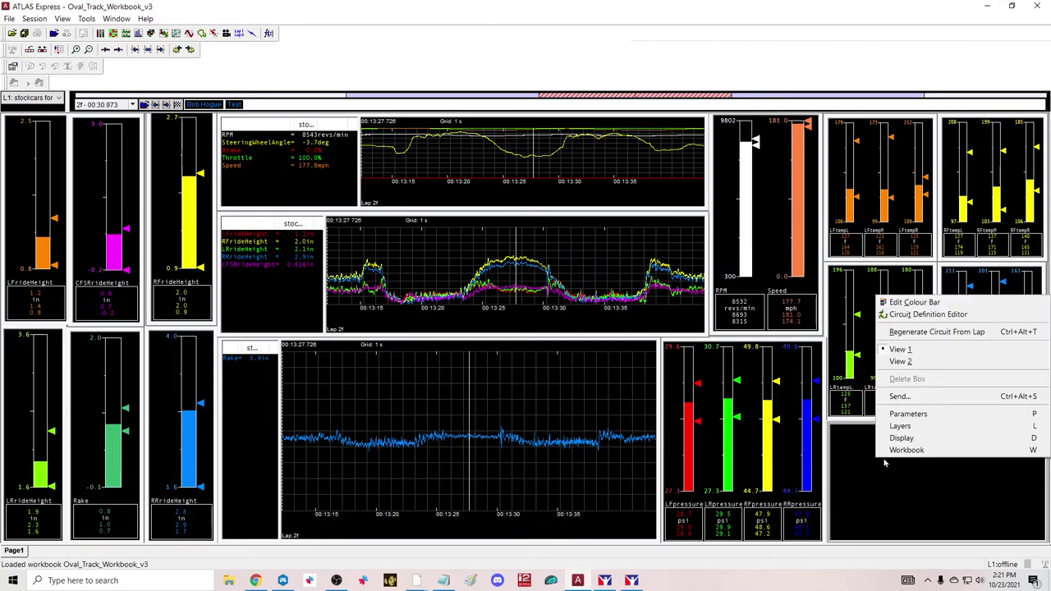
click(933, 331)
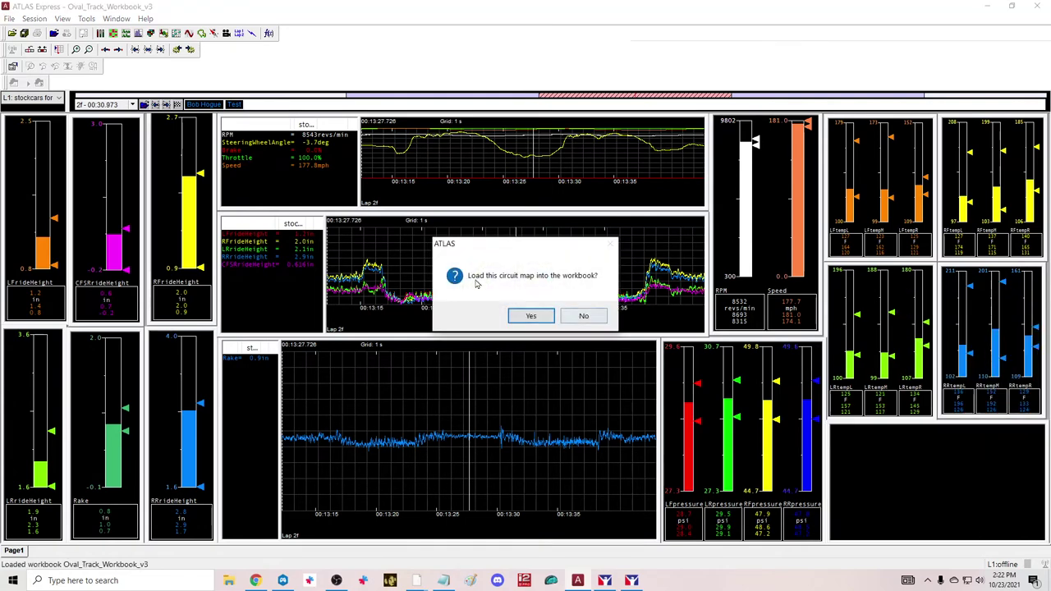
click(535, 321)
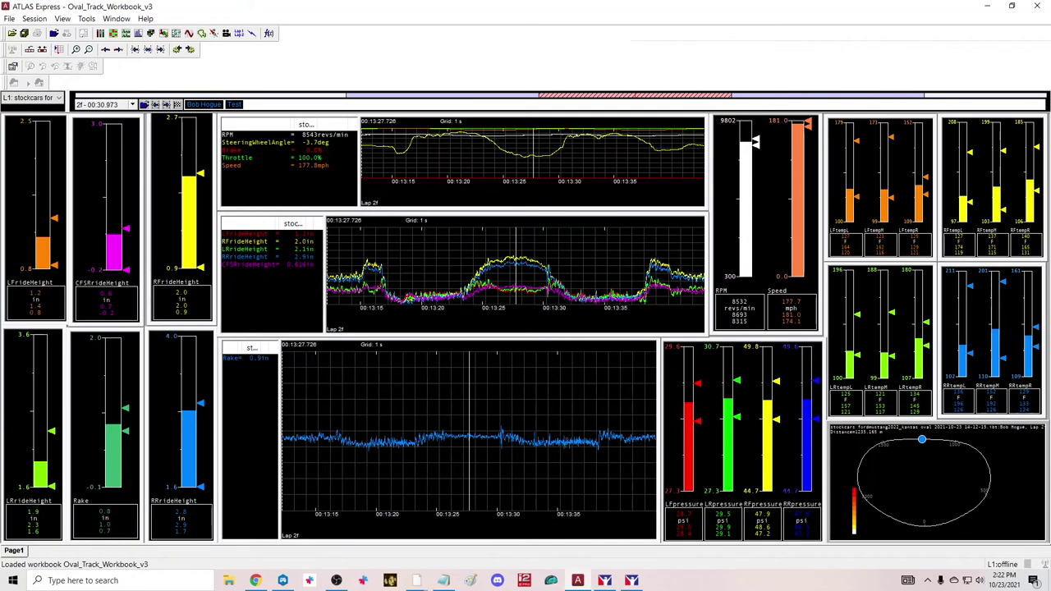
Close ATLAS Express without saving the changes to Oval_Track_Workbook_v3, and quit the iRacing Kansas Speedway test session without saving its replay
click(1039, 6)
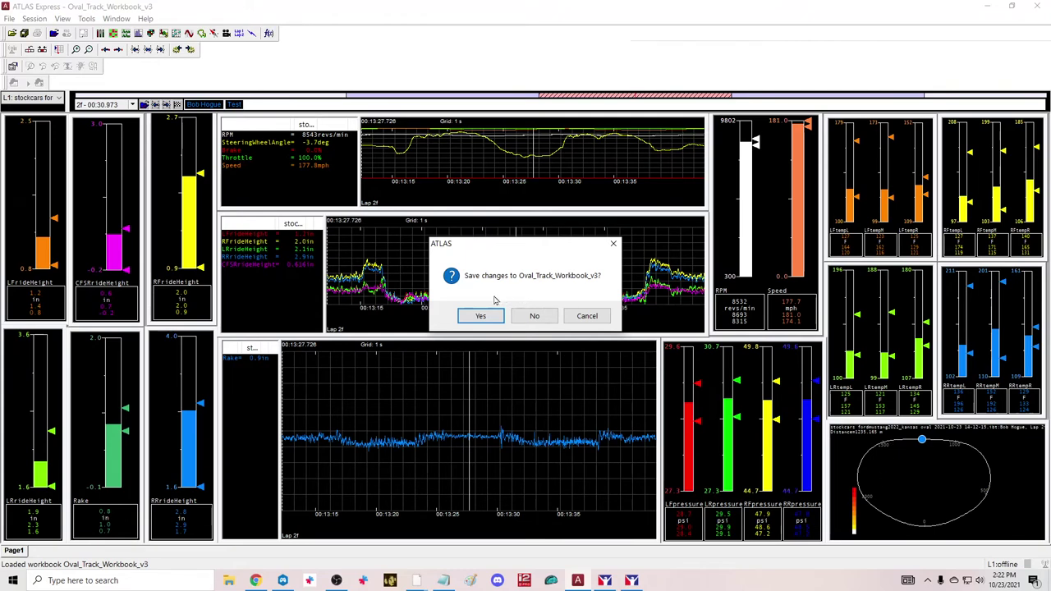
click(533, 315)
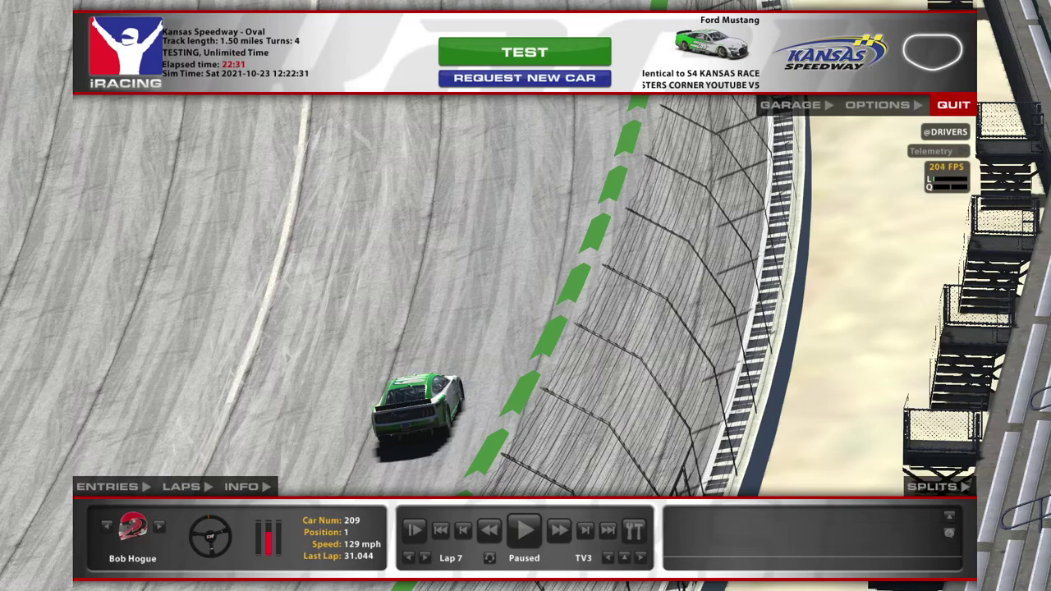
click(960, 106)
click(482, 325)
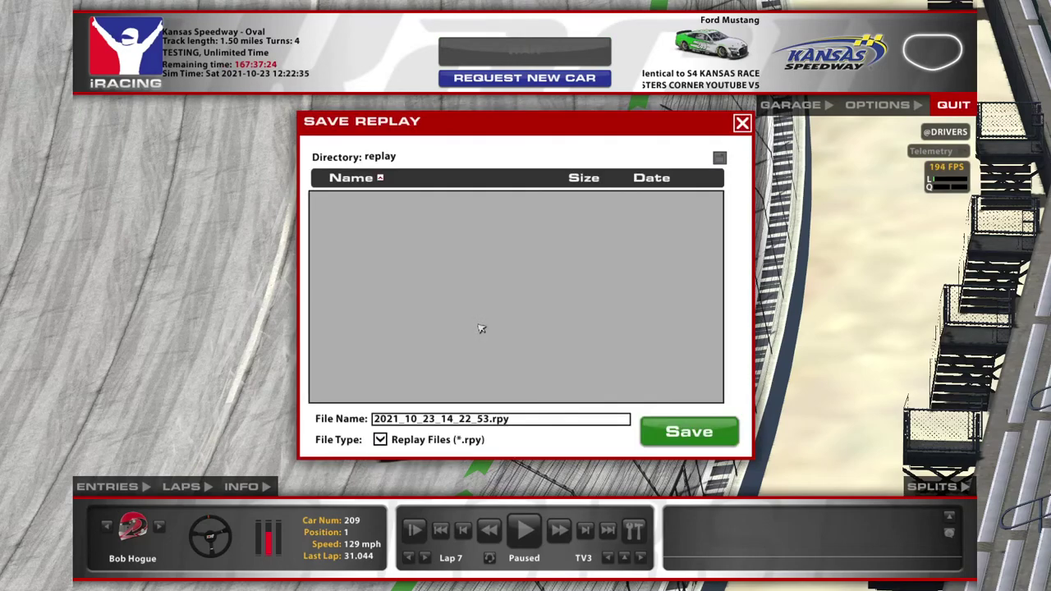
click(741, 125)
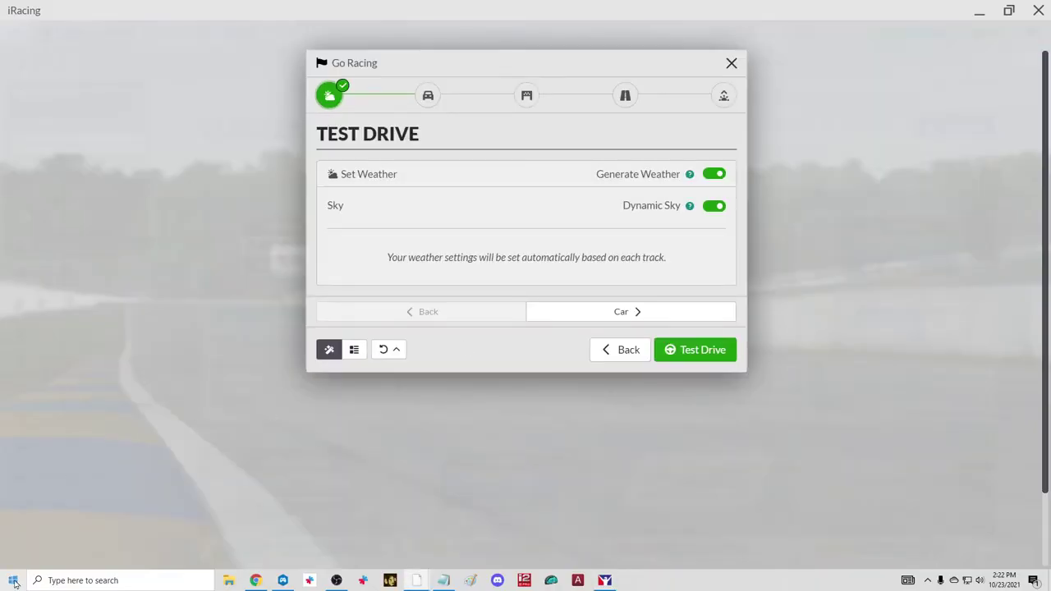
Delete all the IBT files from the iRacing telemetry folder, close the folder and dismiss the Test Drive setup in iRacing
click(14, 583)
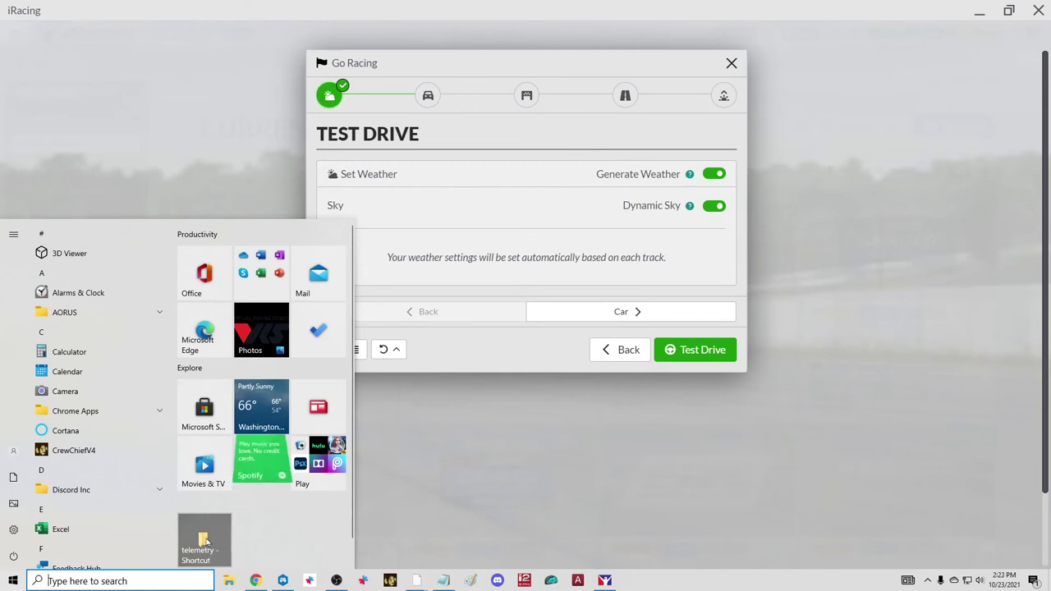
click(206, 541)
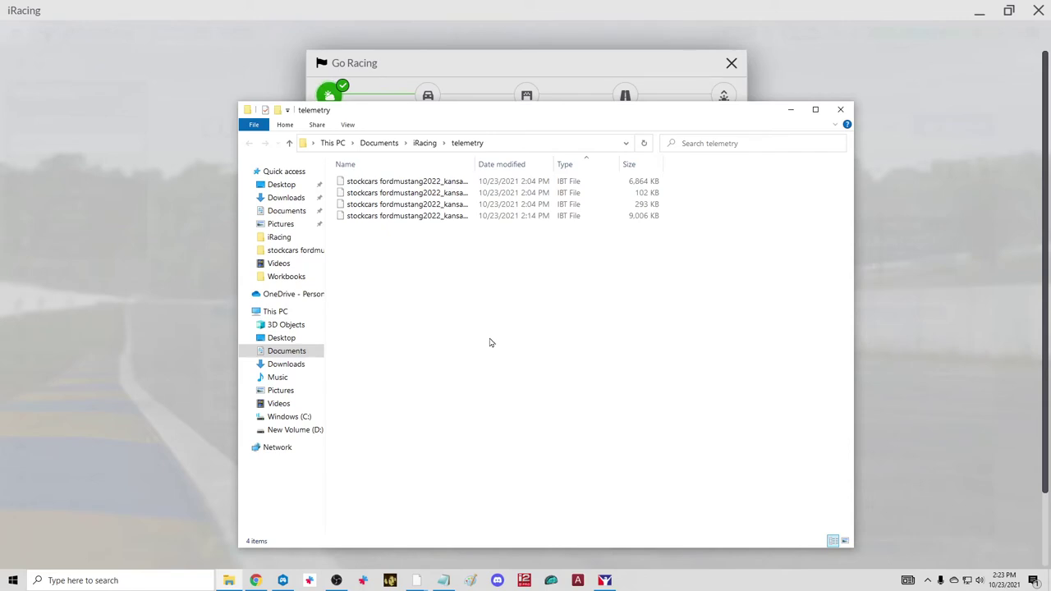
click(389, 189)
key(Delete)
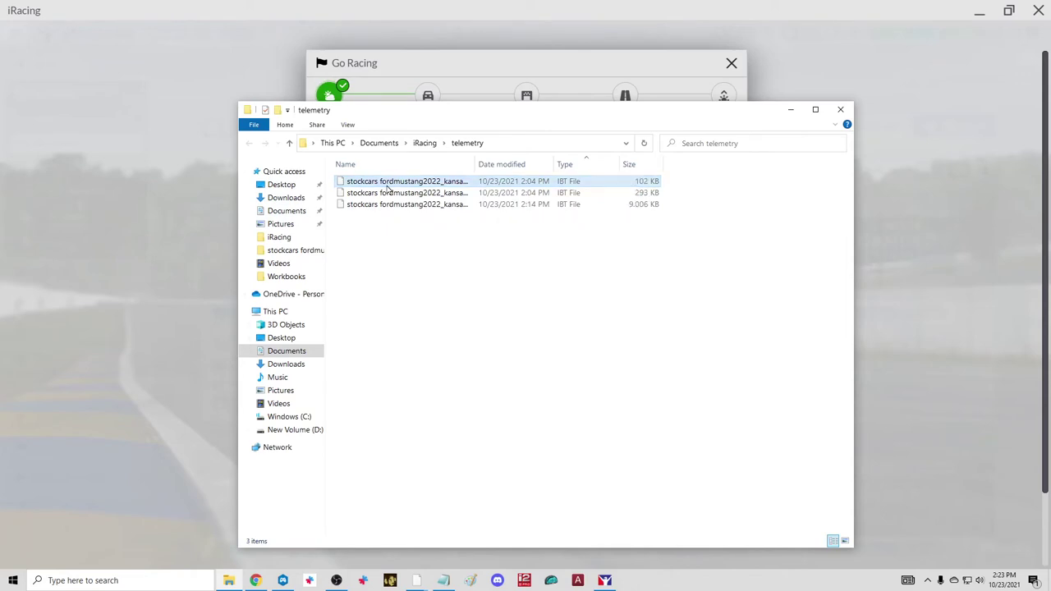
key(Delete)
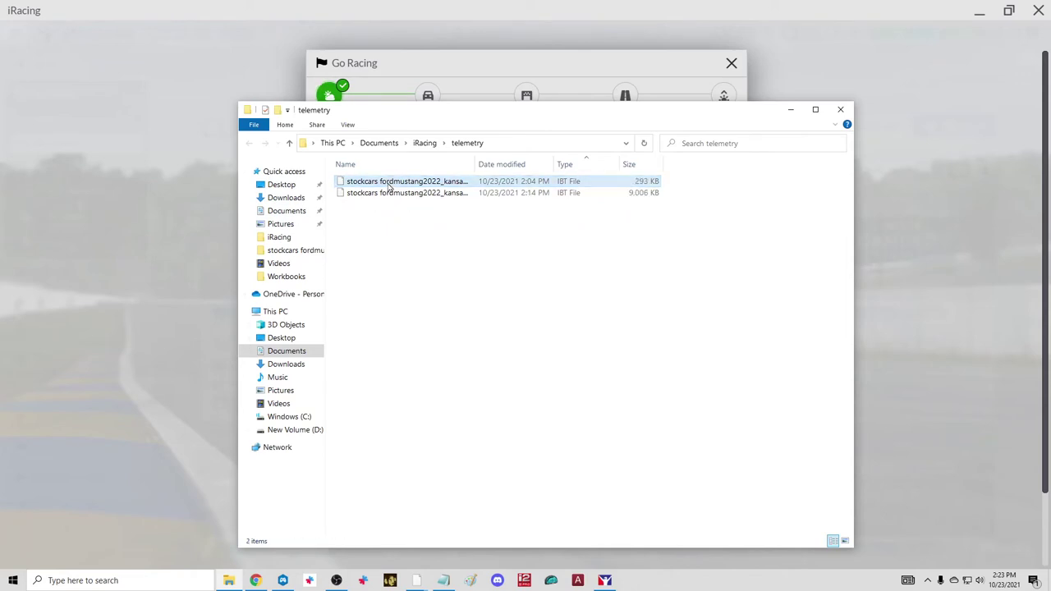
key(Delete)
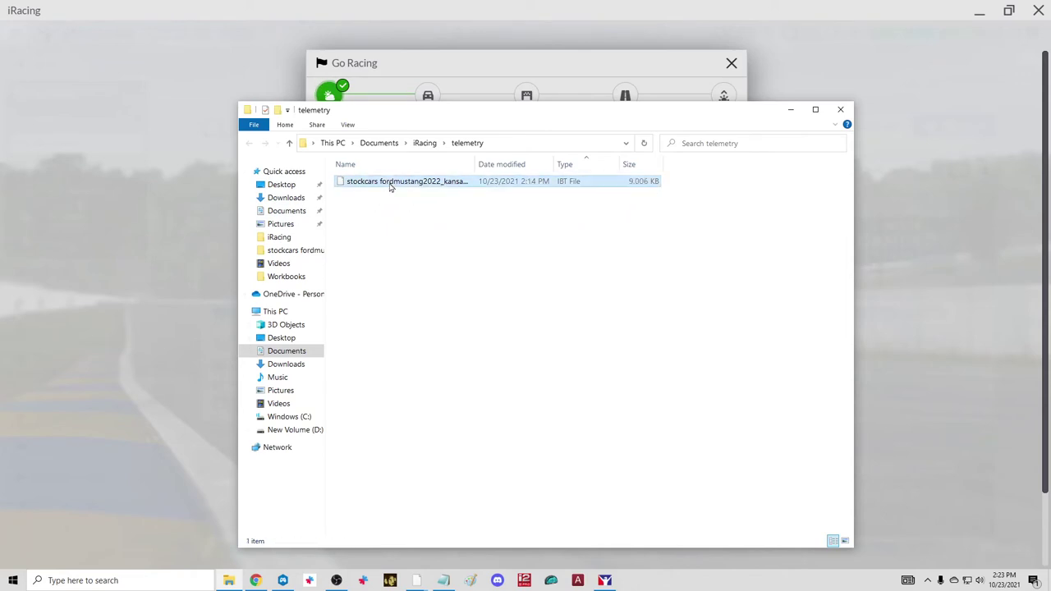
key(Delete)
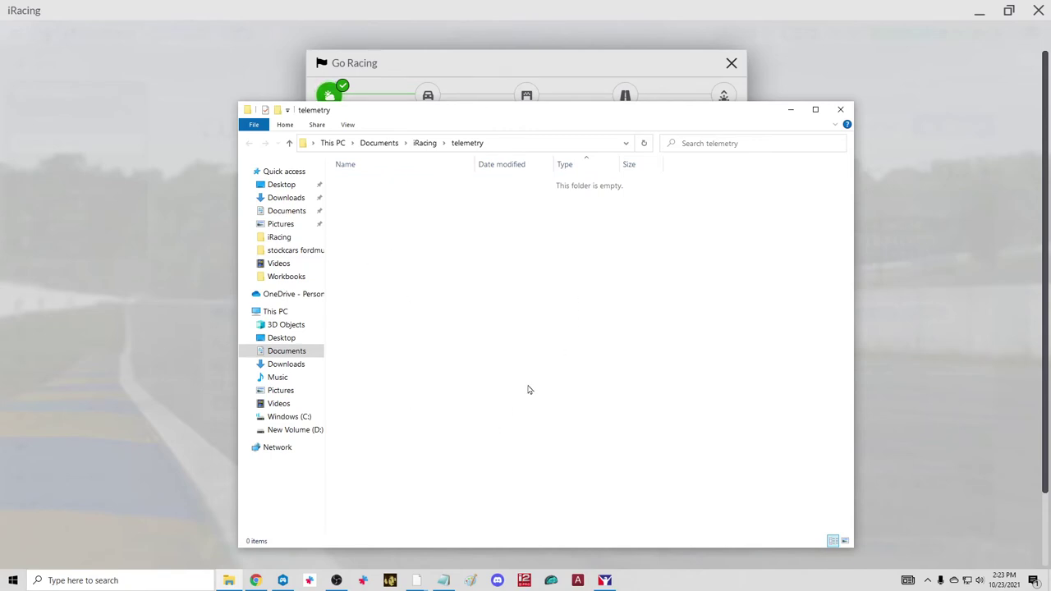
click(840, 109)
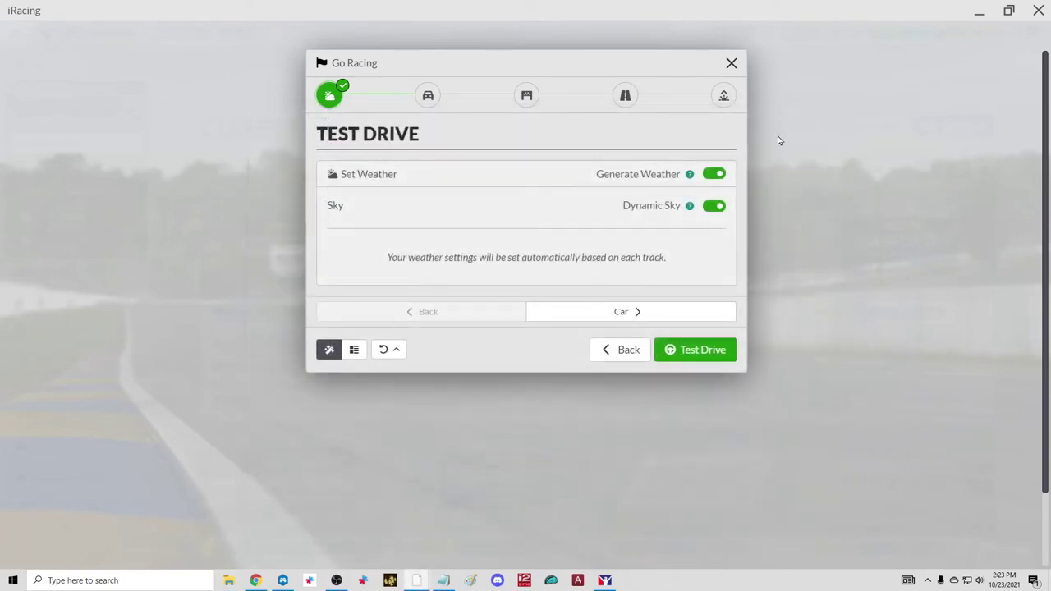
click(731, 64)
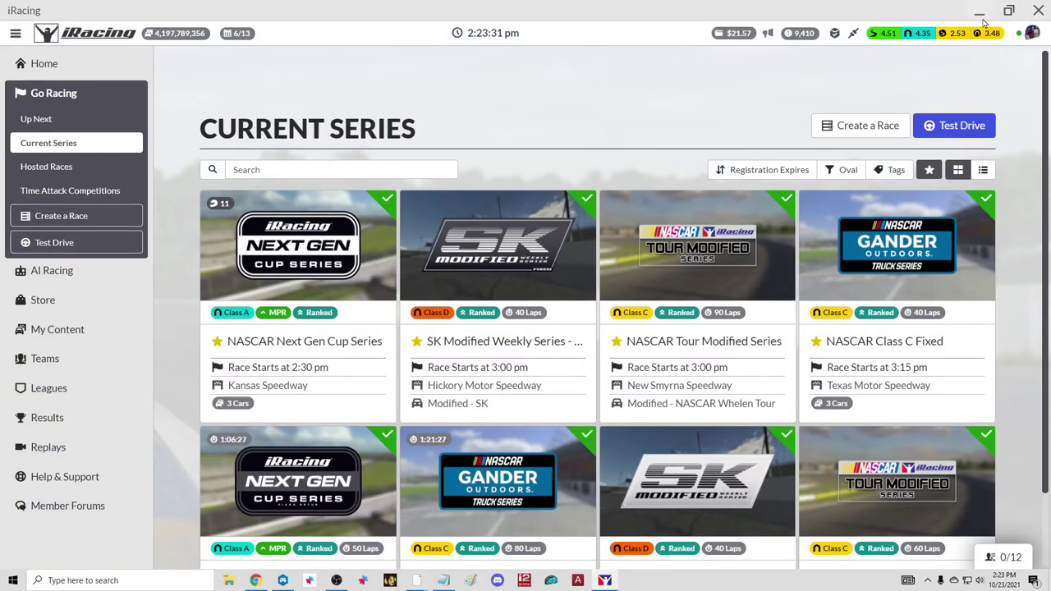